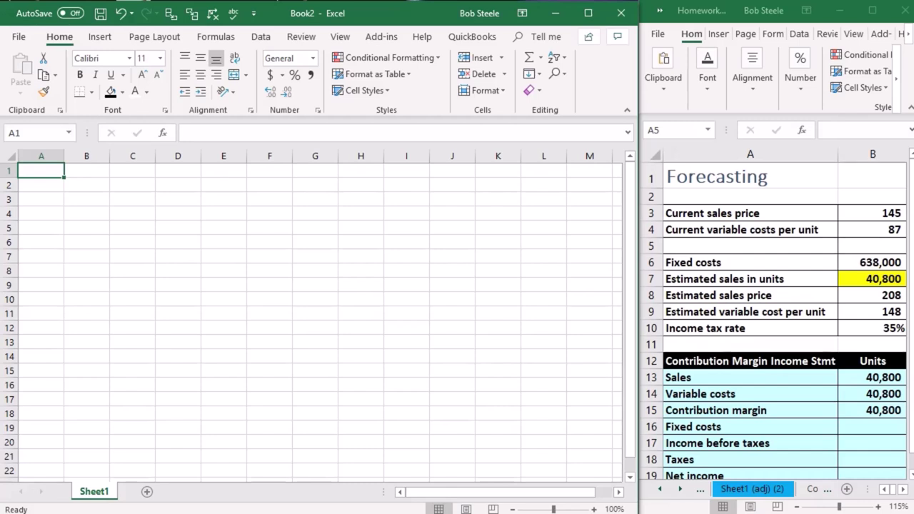
# Format all cells of the blank sheet as Currency with no symbol and negative numbers in black parentheses
pyautogui.click(216, 362)
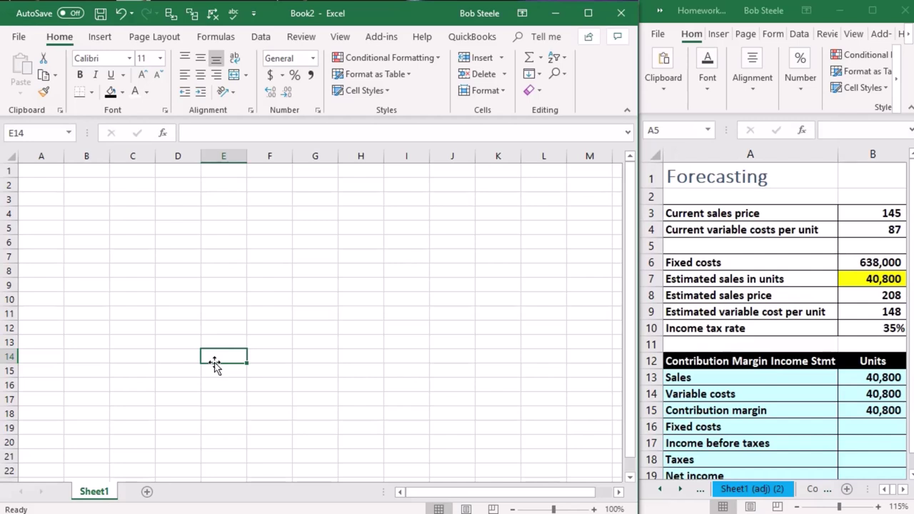
pyautogui.click(221, 296)
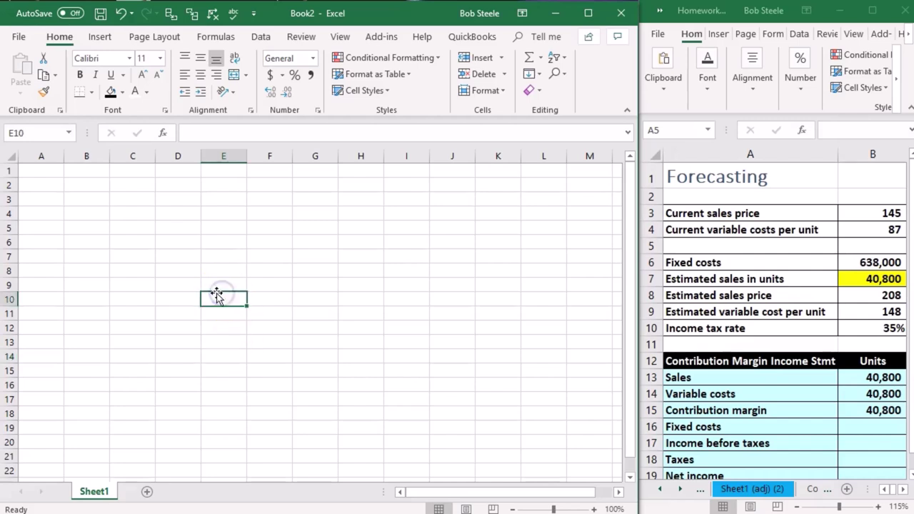
pyautogui.click(10, 156)
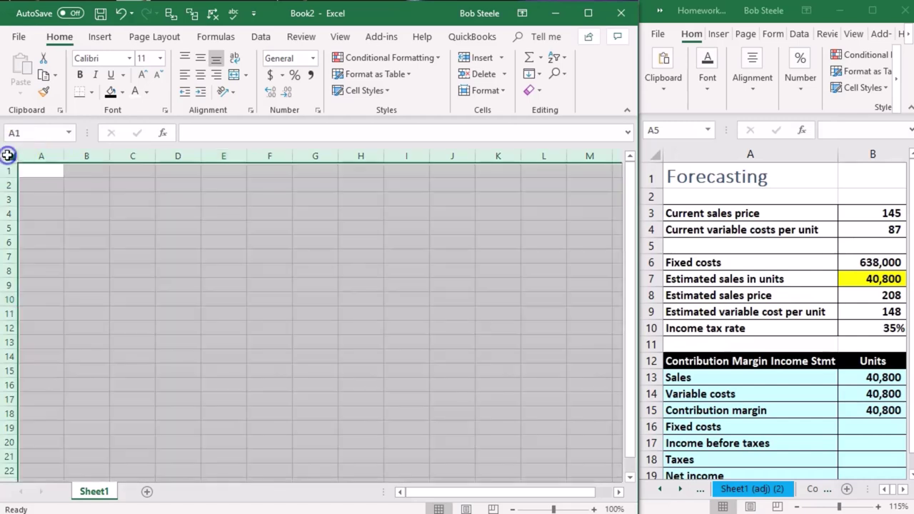
pyautogui.rightClick(128, 269)
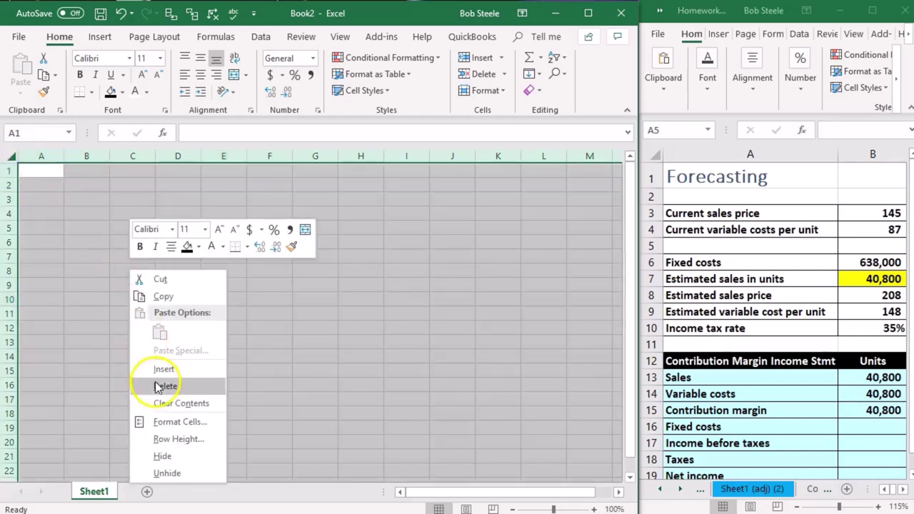
pyautogui.click(175, 423)
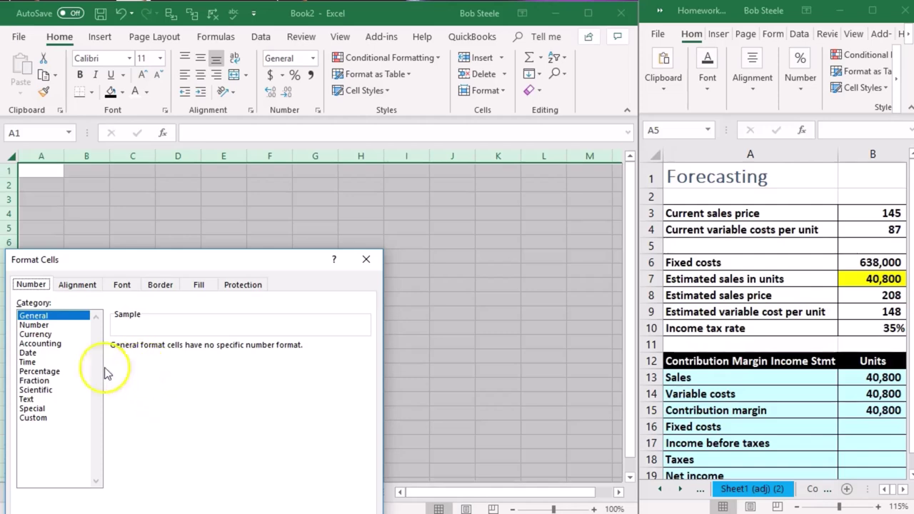
pyautogui.click(40, 335)
pyautogui.moveTo(147, 262); pyautogui.dragTo(265, 150)
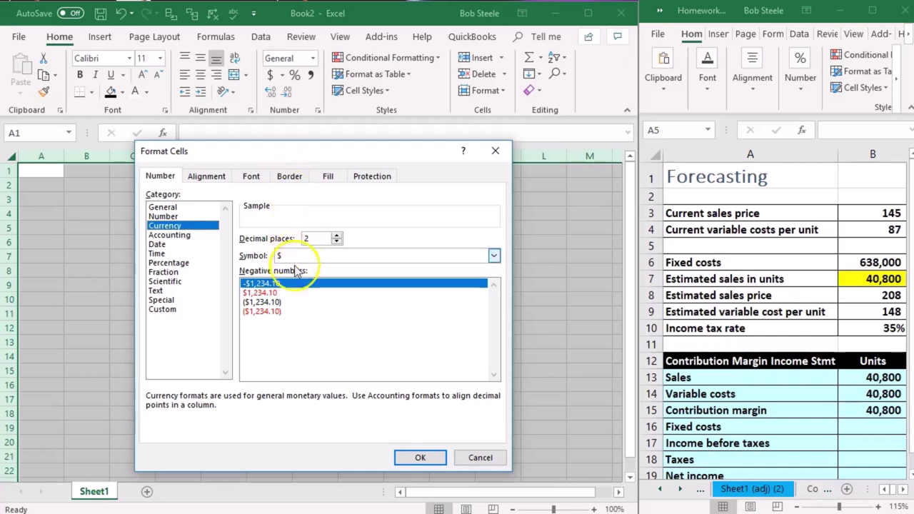
pyautogui.click(277, 303)
pyautogui.click(494, 255)
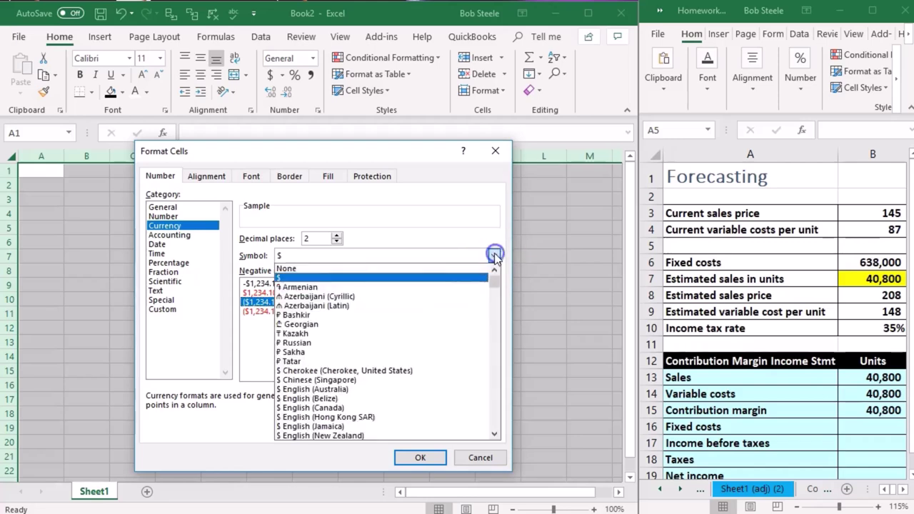
pyautogui.click(418, 271)
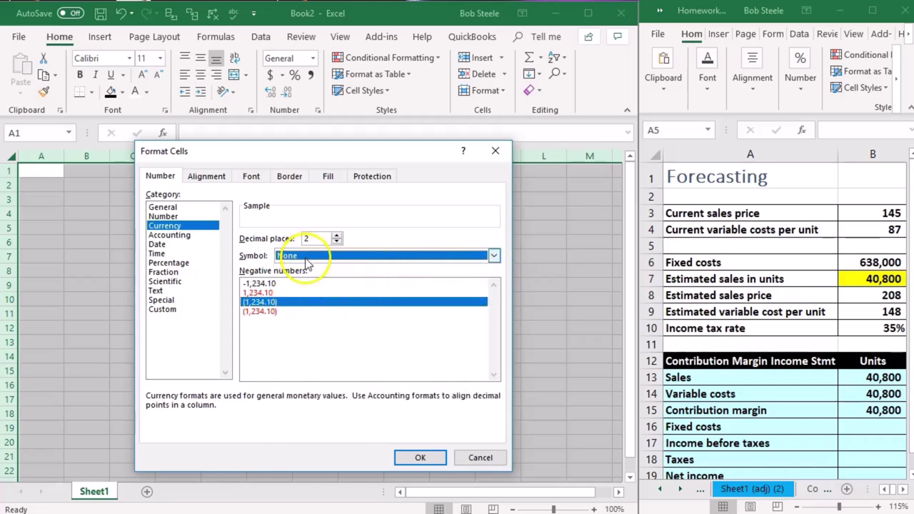
pyautogui.press('Escape')
# Enter the heading "Forecasting" in cell A1 of the new workbook
pyautogui.click(743, 250)
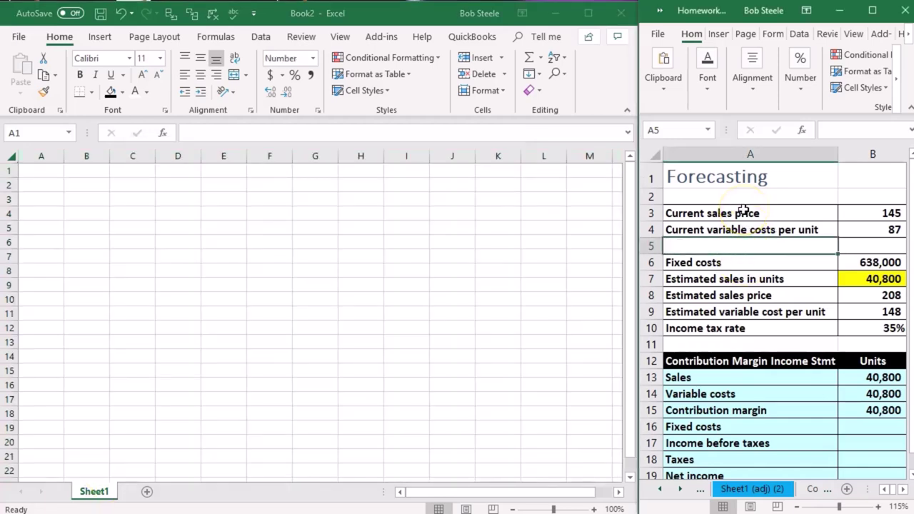
pyautogui.click(131, 255)
pyautogui.click(56, 185)
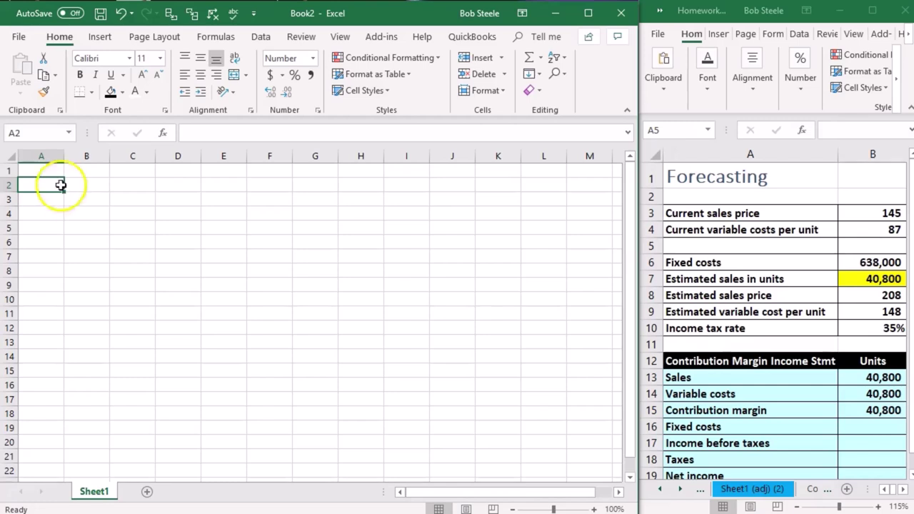
pyautogui.click(54, 172)
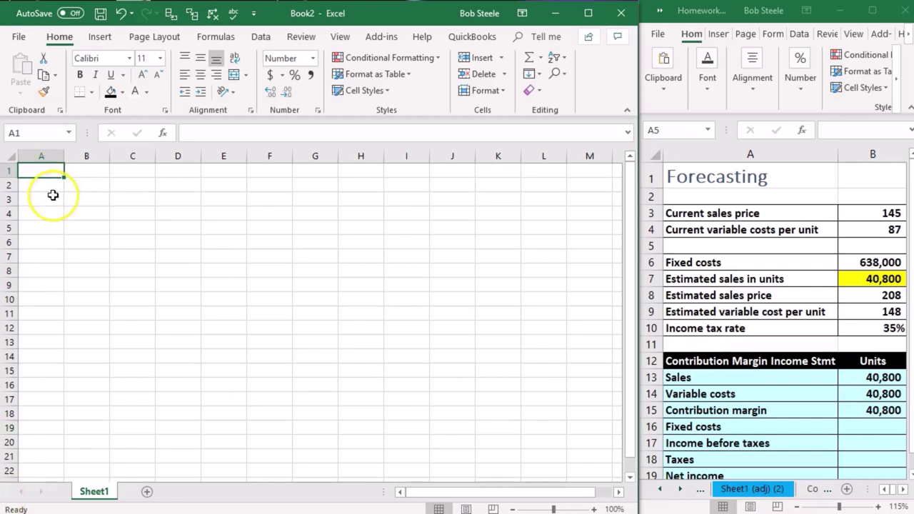
pyautogui.write('For')
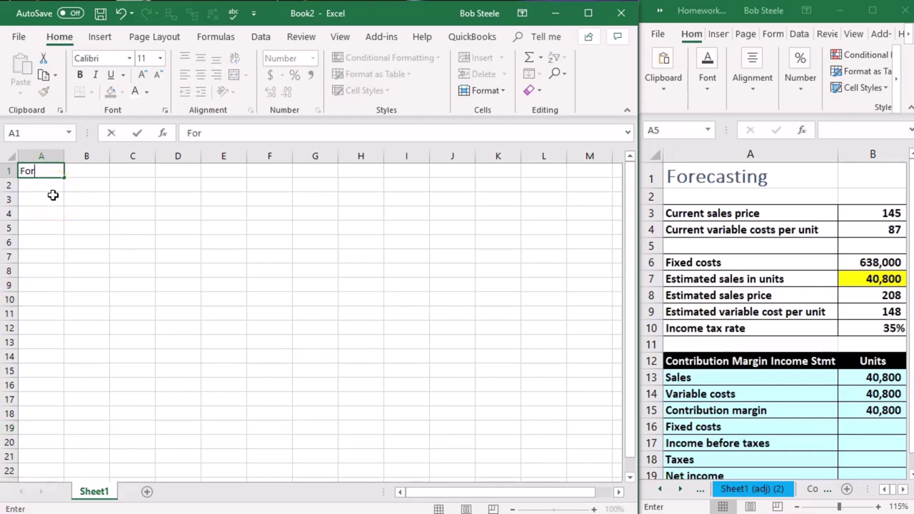
pyautogui.write('ecastin')
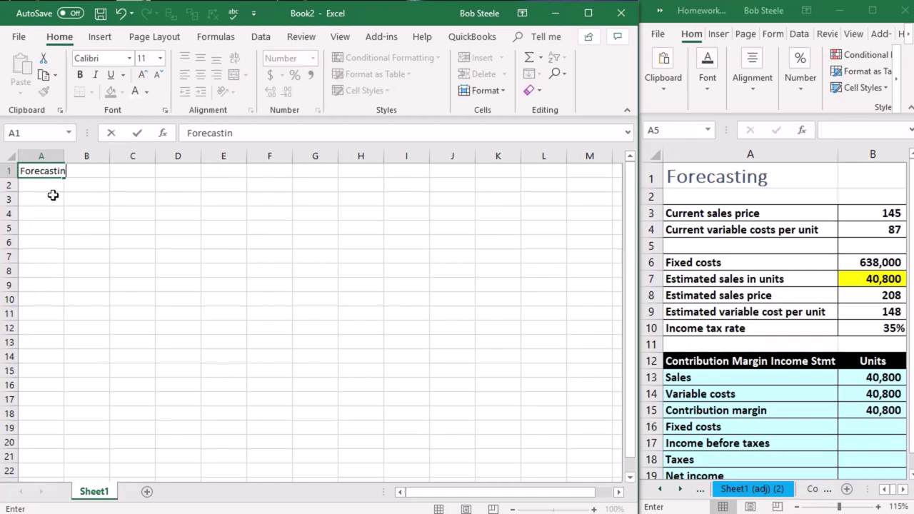
pyautogui.press('Return')
pyautogui.click(52, 173)
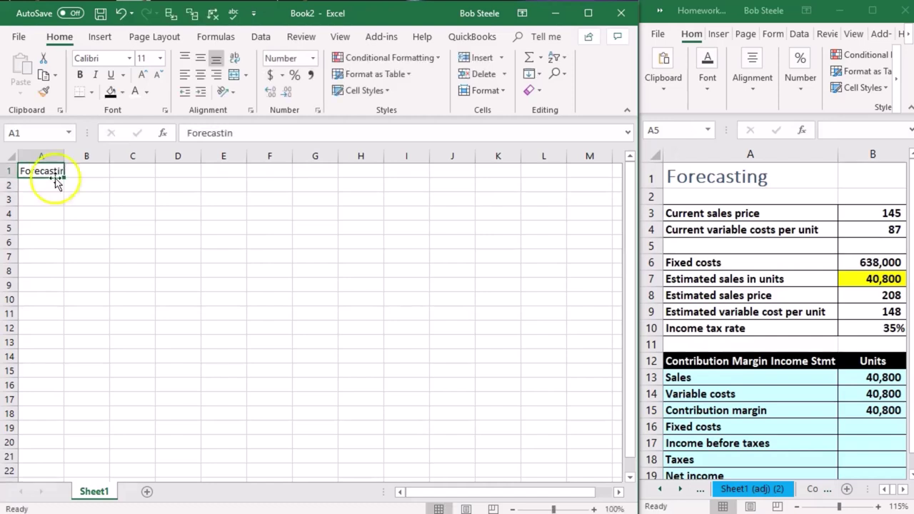
pyautogui.click(263, 132)
pyautogui.write('g')
pyautogui.press('Return')
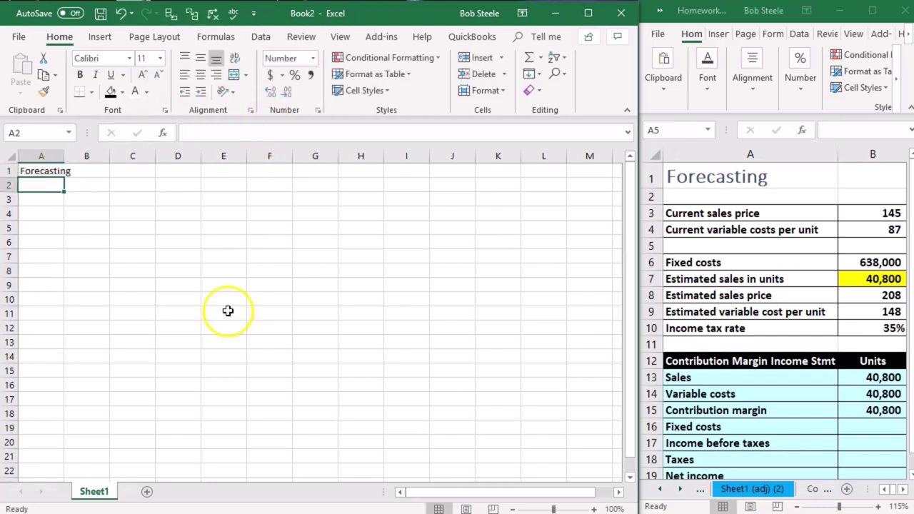
# Apply the Title cell style to the Forecasting heading in A1
pyautogui.click(225, 312)
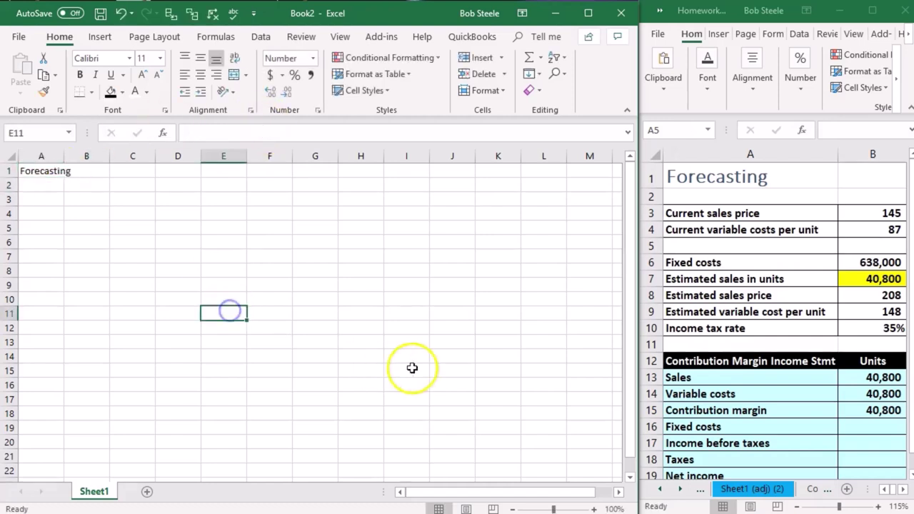
pyautogui.click(594, 509)
pyautogui.click(595, 509)
pyautogui.click(595, 510)
pyautogui.click(595, 509)
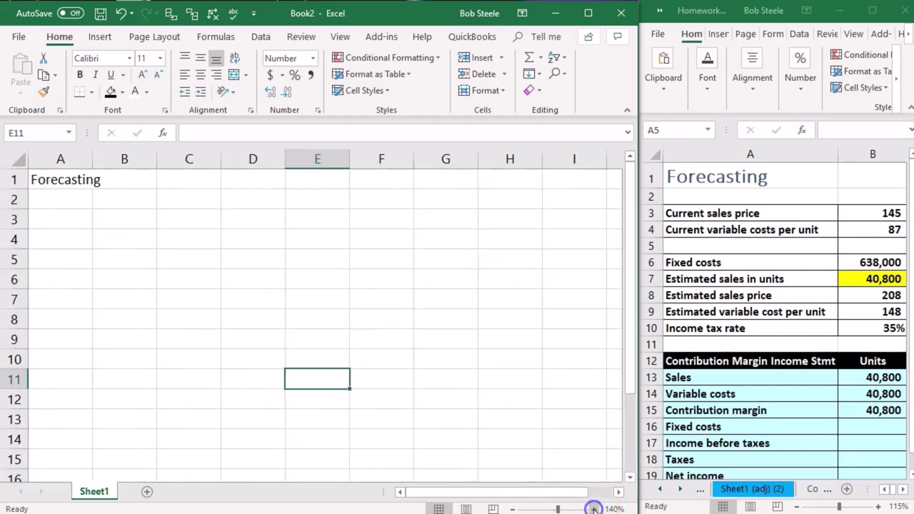
pyautogui.click(190, 318)
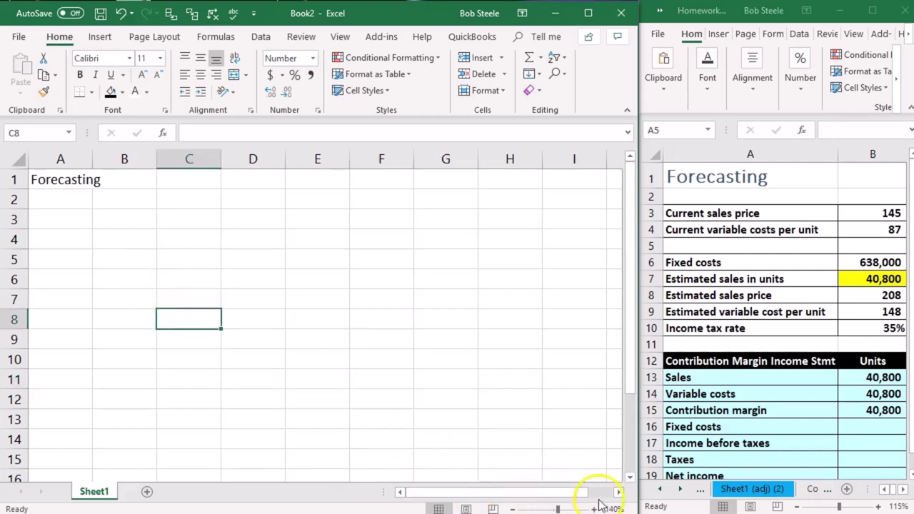
pyautogui.click(71, 179)
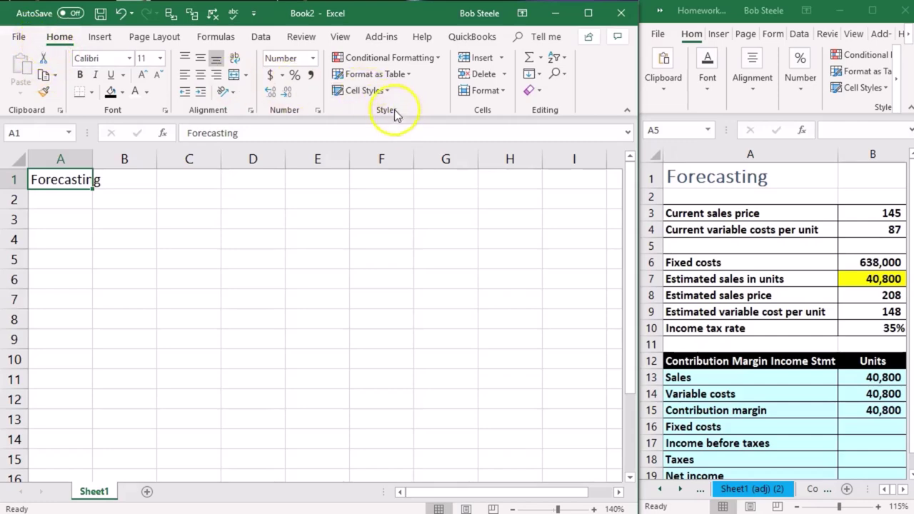
pyautogui.click(380, 91)
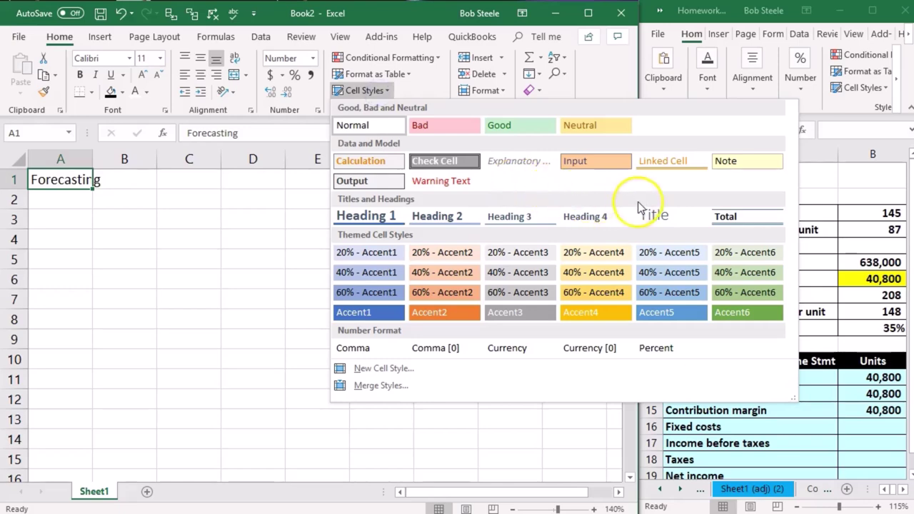
pyautogui.click(664, 213)
pyautogui.click(296, 295)
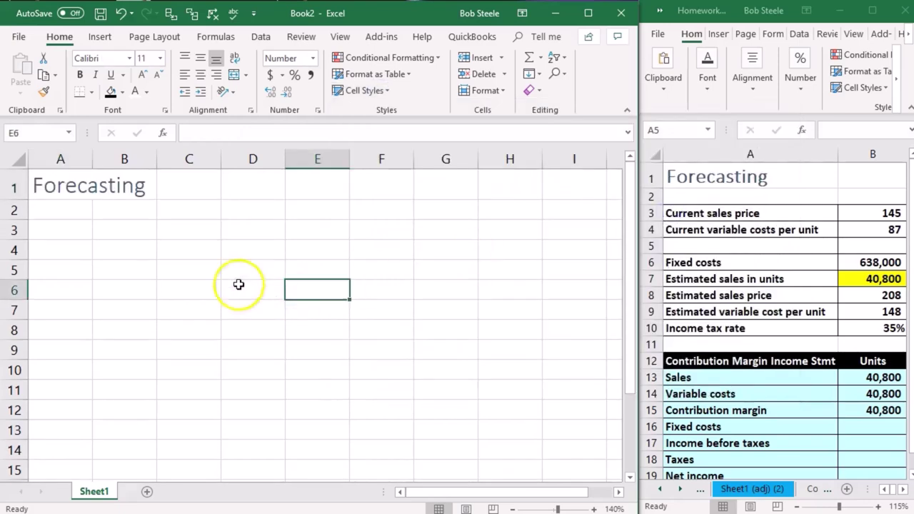
# Enter the label "Current sales price" in A3 and widen column A to fit it
pyautogui.click(72, 229)
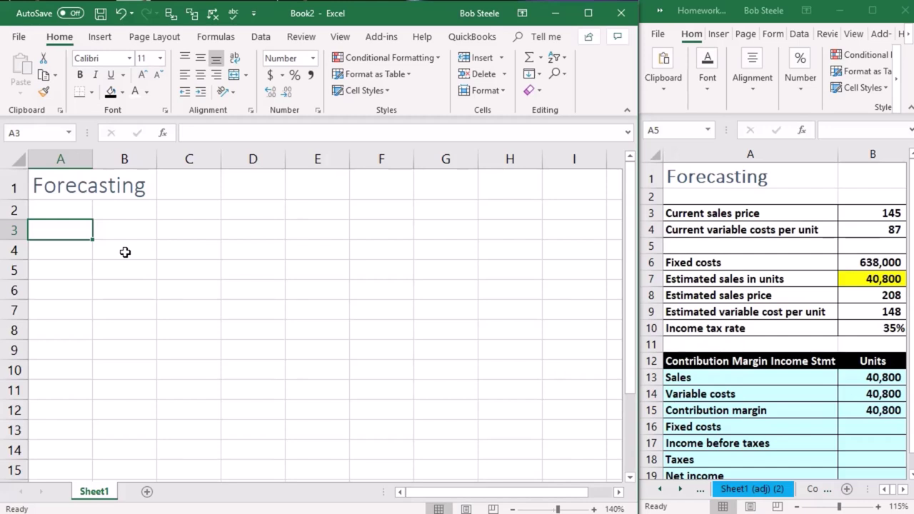
pyautogui.write('Cu')
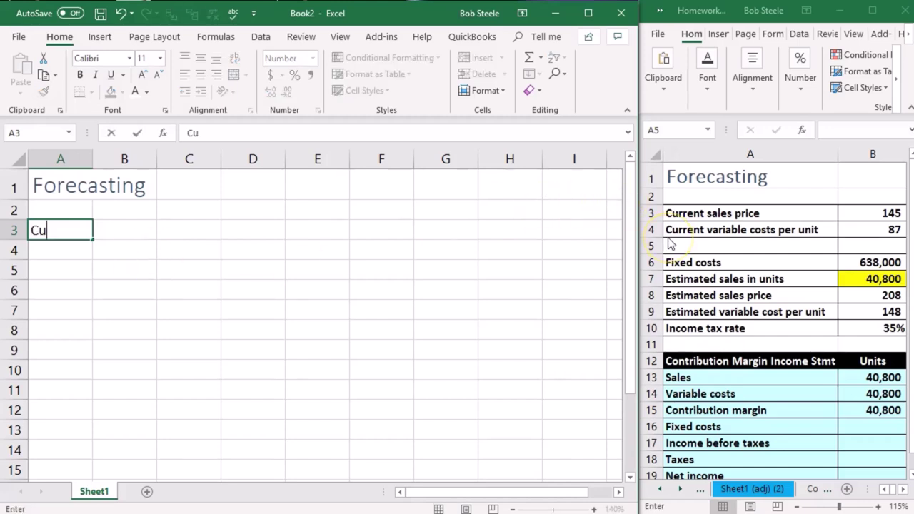
pyautogui.write('rrent sales price')
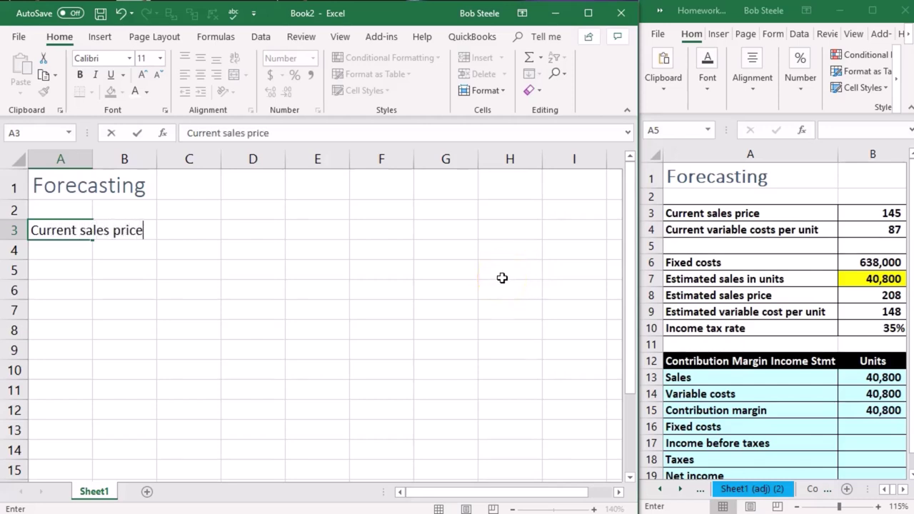
pyautogui.press('Return')
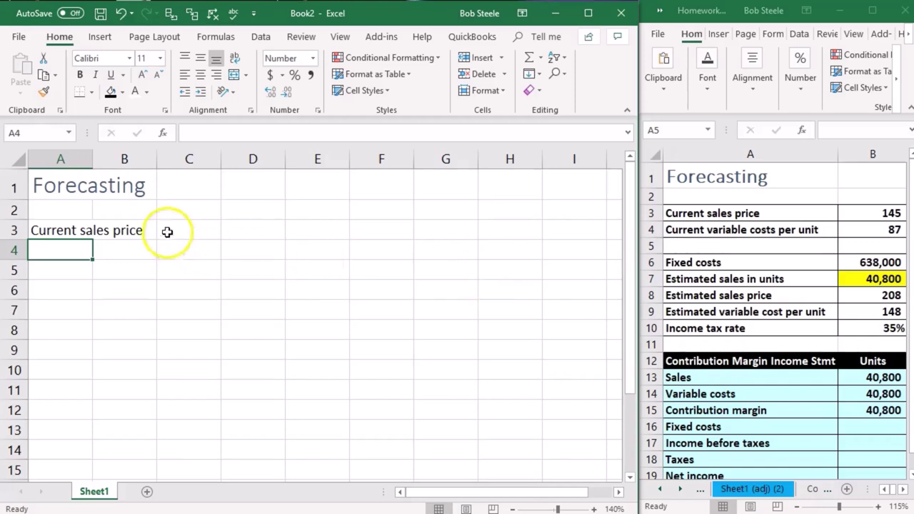
pyautogui.moveTo(93, 160); pyautogui.dragTo(167, 160)
# Enter 145 in B3 as the current sales price
pyautogui.click(219, 230)
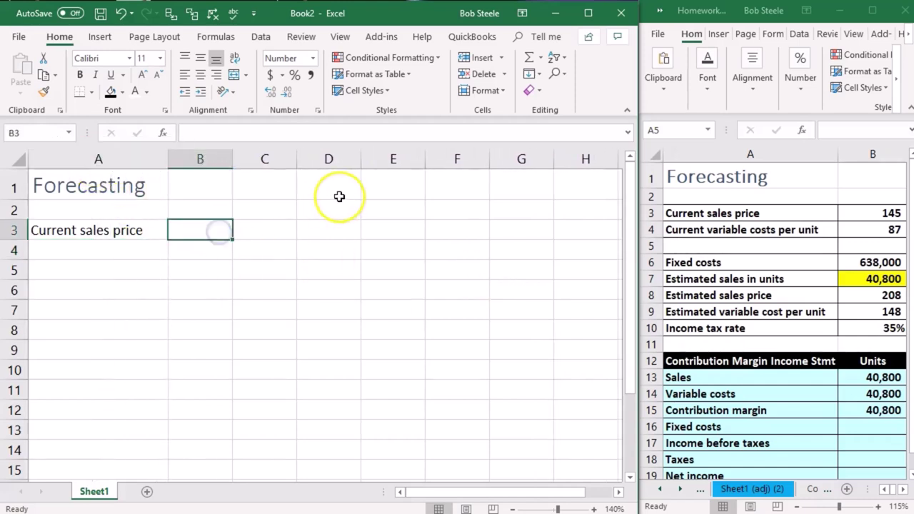
pyautogui.write('145')
pyautogui.press('Return')
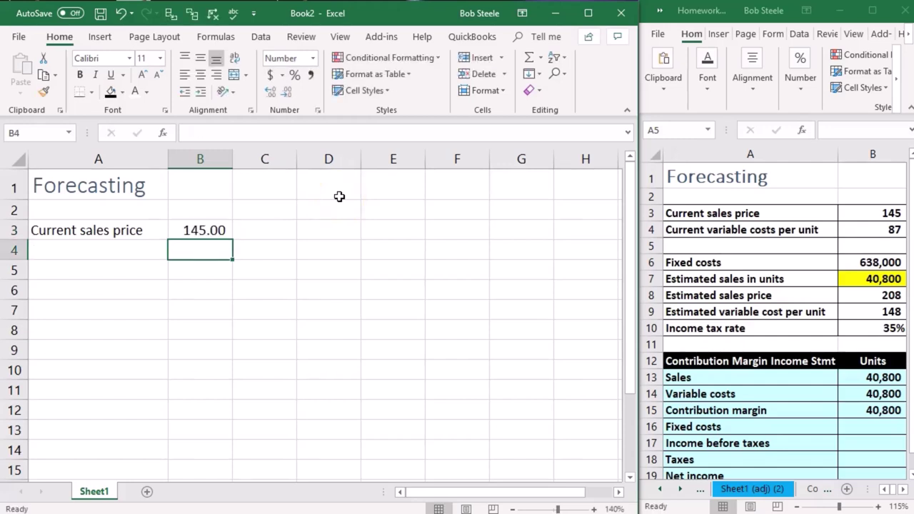
# Make the text of the whole sheet bold
pyautogui.click(19, 159)
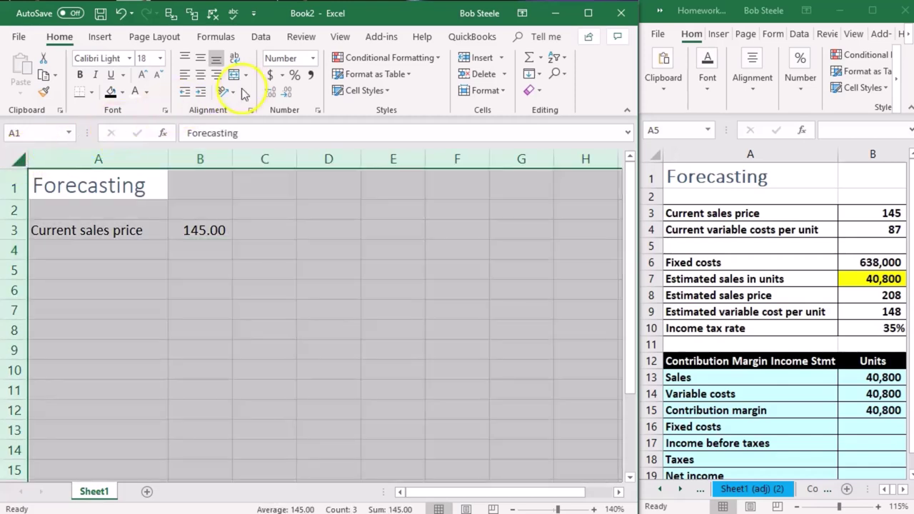
pyautogui.click(79, 74)
pyautogui.moveTo(122, 283); pyautogui.dragTo(120, 263)
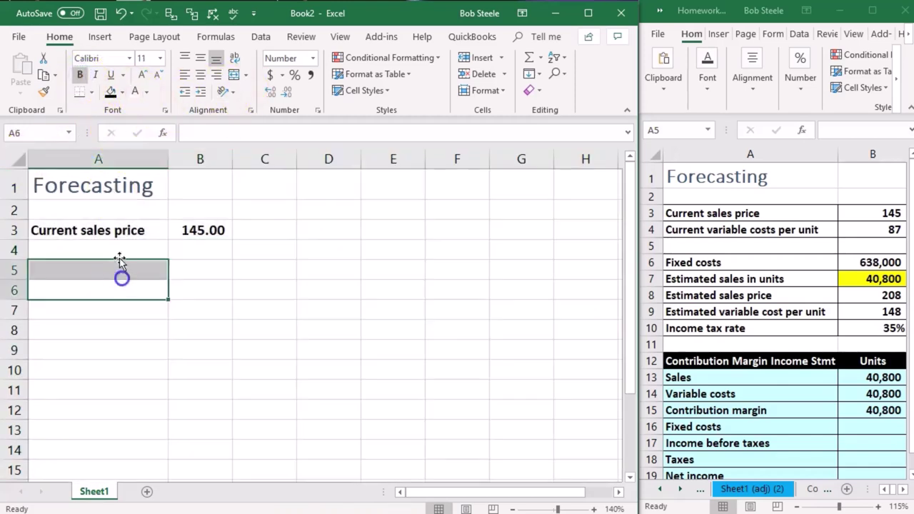
# Enter the label "Current variable costs per unit" in A4 and widen column A so the full text fits
pyautogui.click(119, 250)
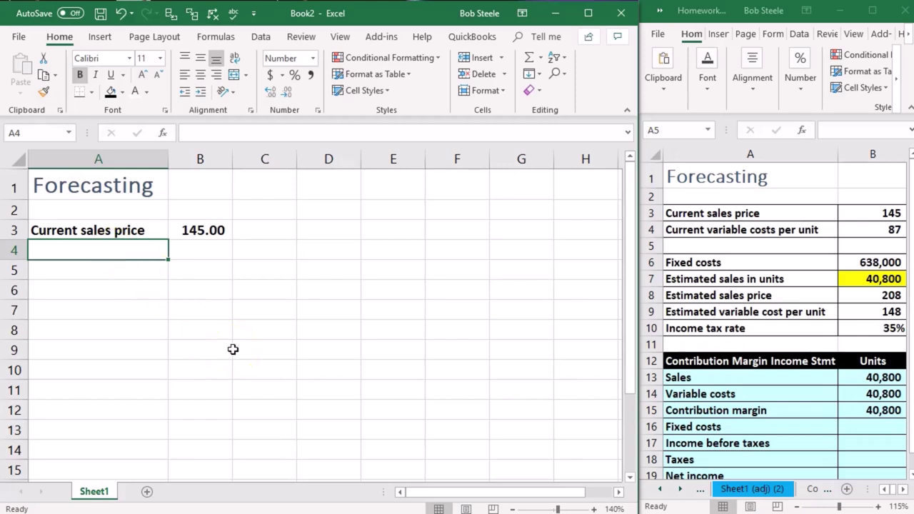
pyautogui.write('Current')
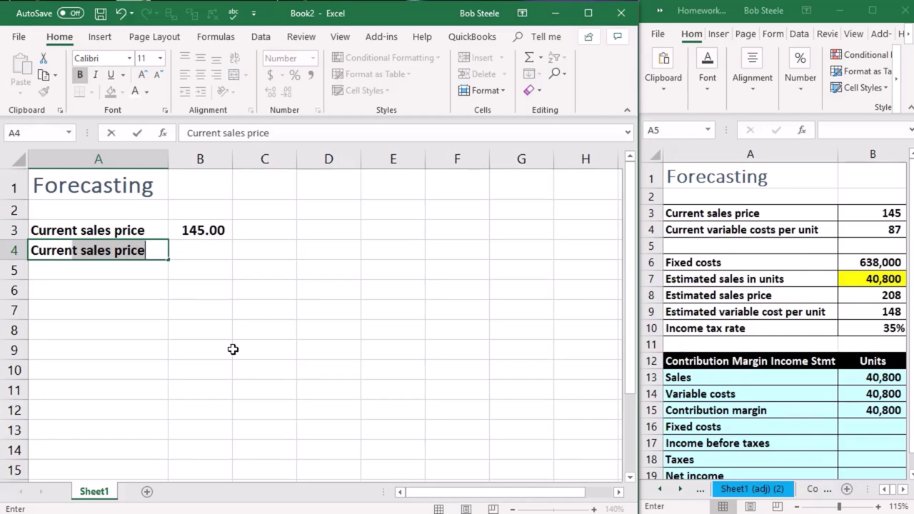
pyautogui.press('Delete')
pyautogui.write('t variabe')
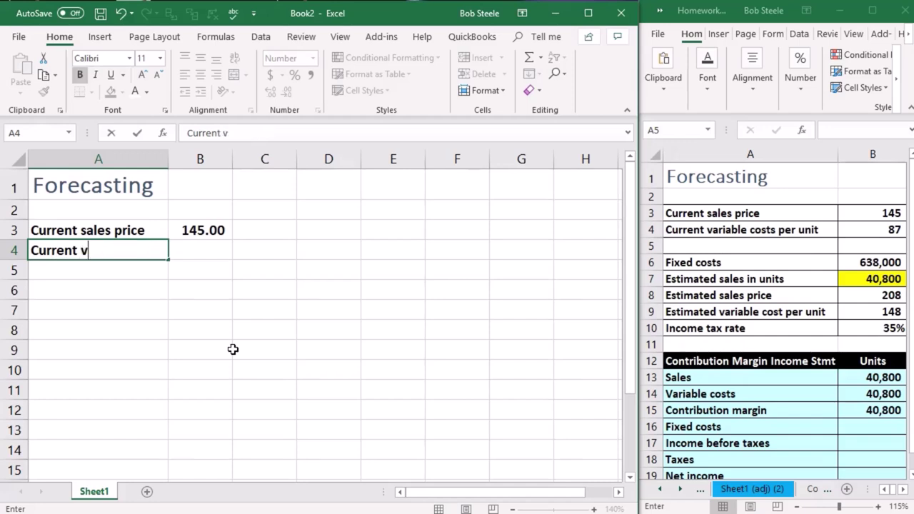
pyautogui.press('BackSpace')
pyautogui.press('BackSpace')
pyautogui.write('ble ')
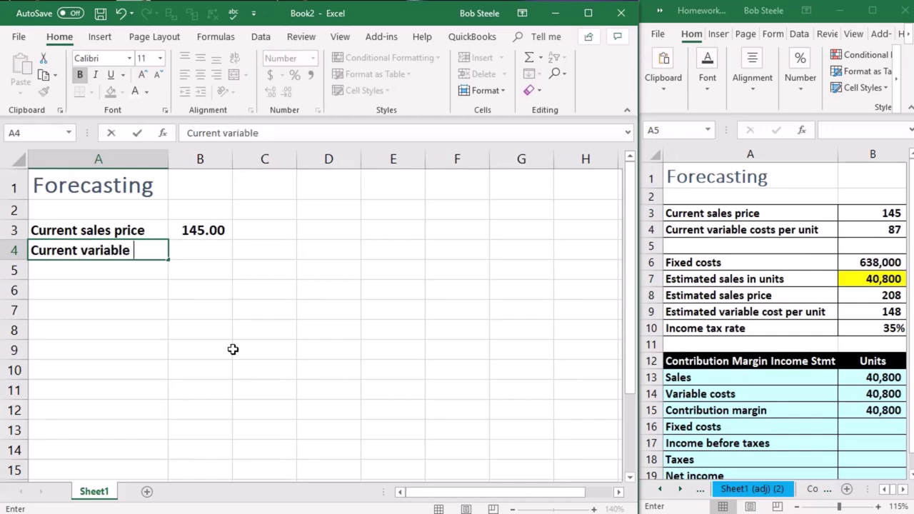
pyautogui.write('costs per unit')
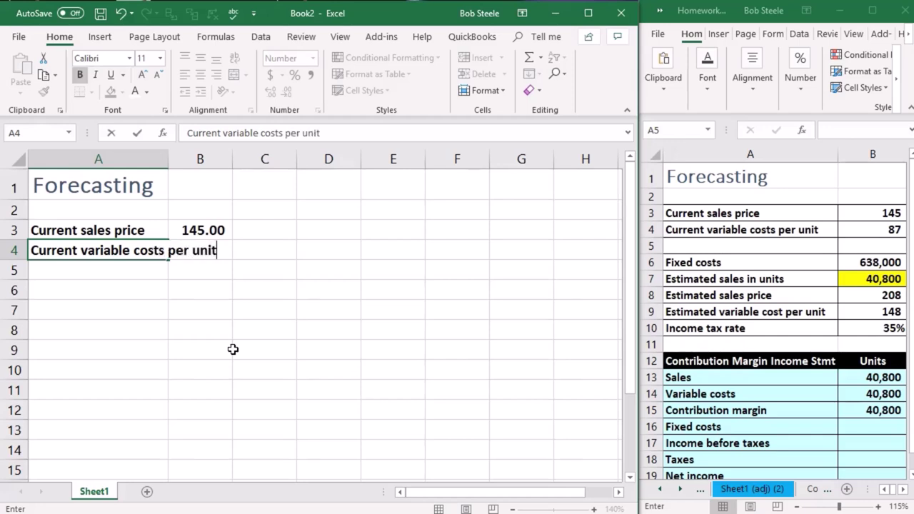
pyautogui.press('Return')
pyautogui.moveTo(168, 160); pyautogui.dragTo(289, 167)
pyautogui.click(326, 243)
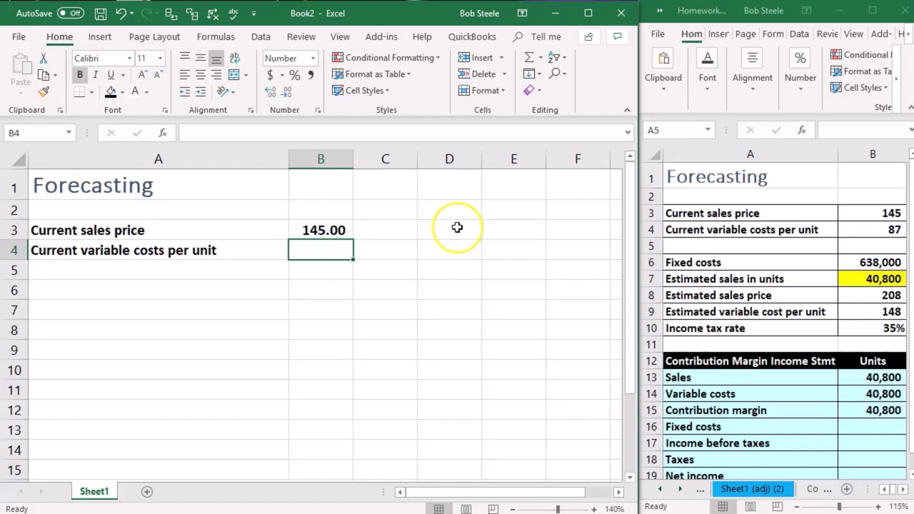
# Enter 87 in B4 as the current variable costs per unit
pyautogui.write('87')
pyautogui.press('Return')
pyautogui.press('Left')
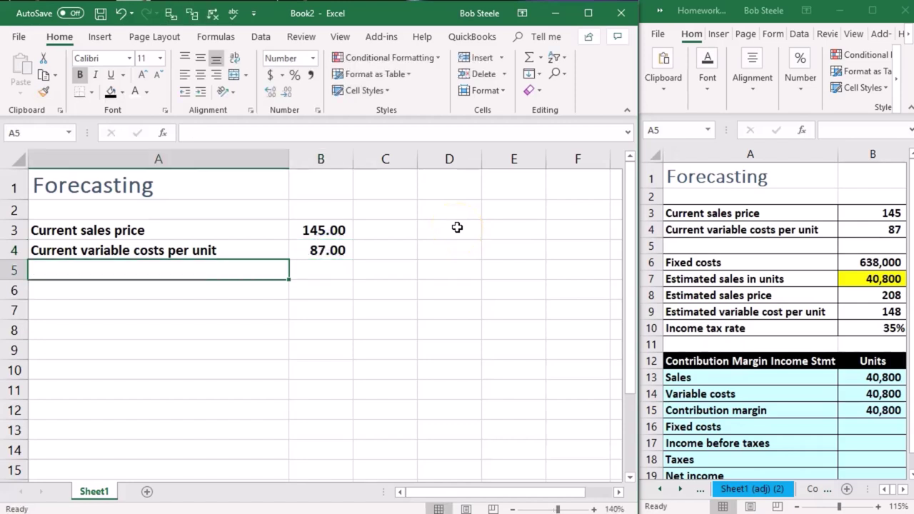
# Enter the label "Fixed costs" in A6, correcting its spelling
pyautogui.press('Down')
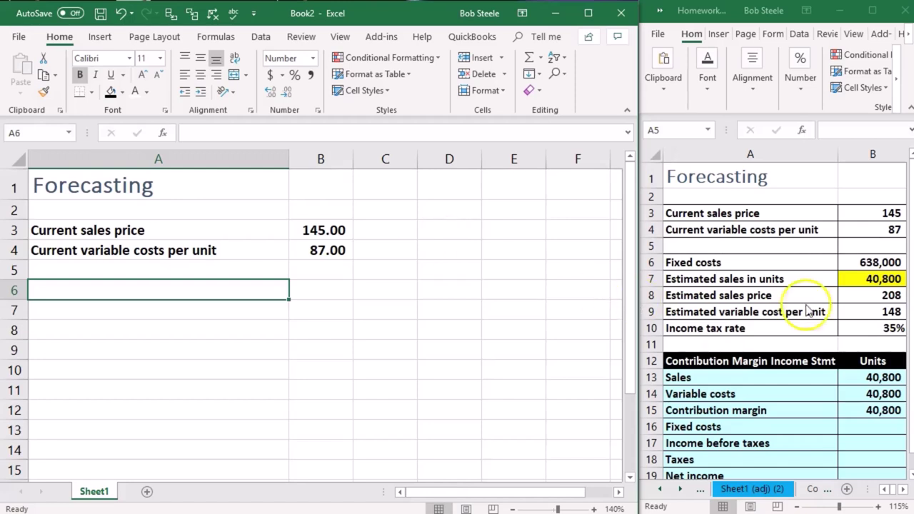
pyautogui.write('Fixed cots')
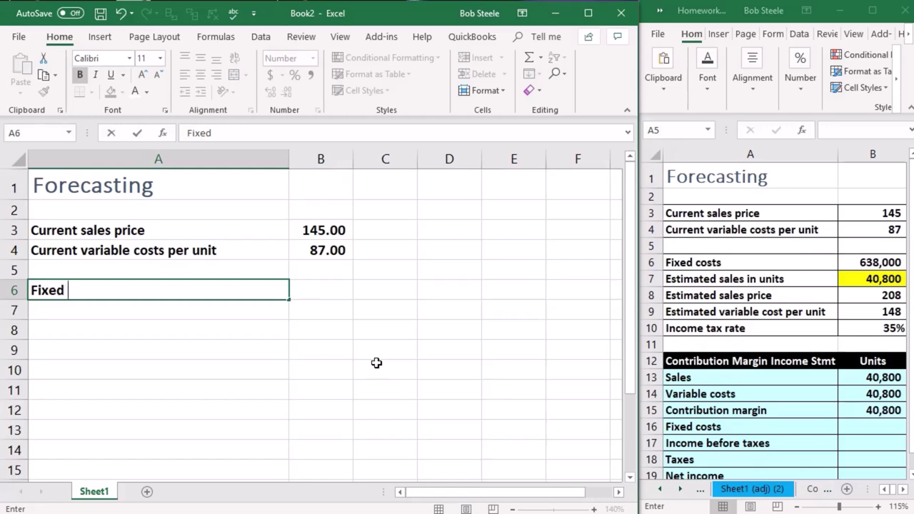
pyautogui.press('Tab')
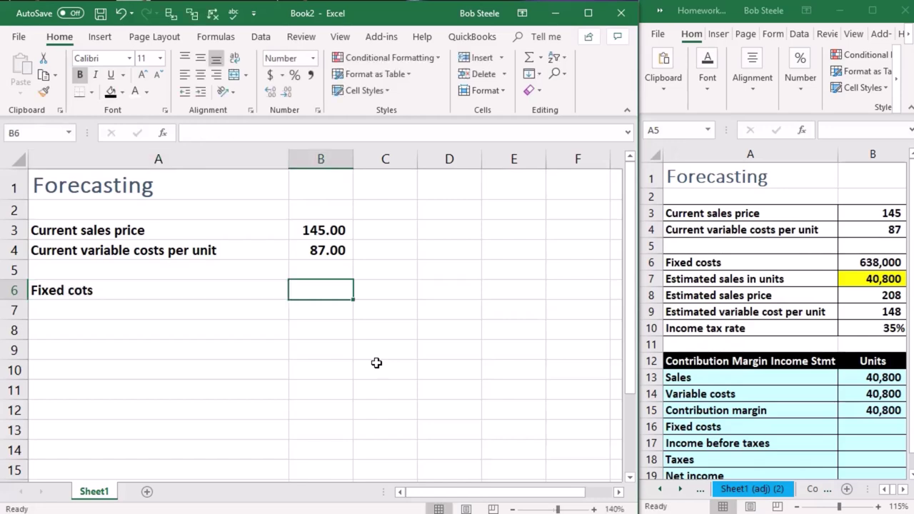
pyautogui.press('Left')
pyautogui.doubleClick(82, 290)
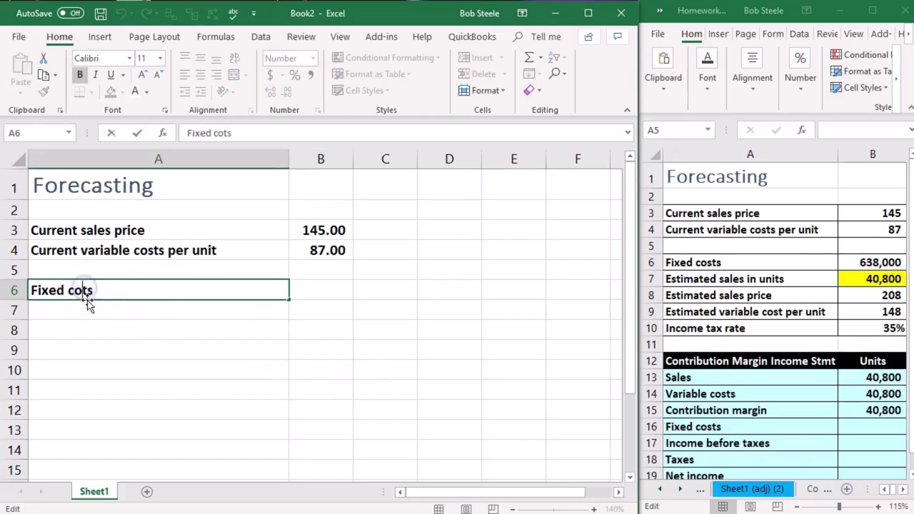
pyautogui.write('s')
pyautogui.press('Return')
# Enter 638,000 in B6 as the fixed costs
pyautogui.click(317, 286)
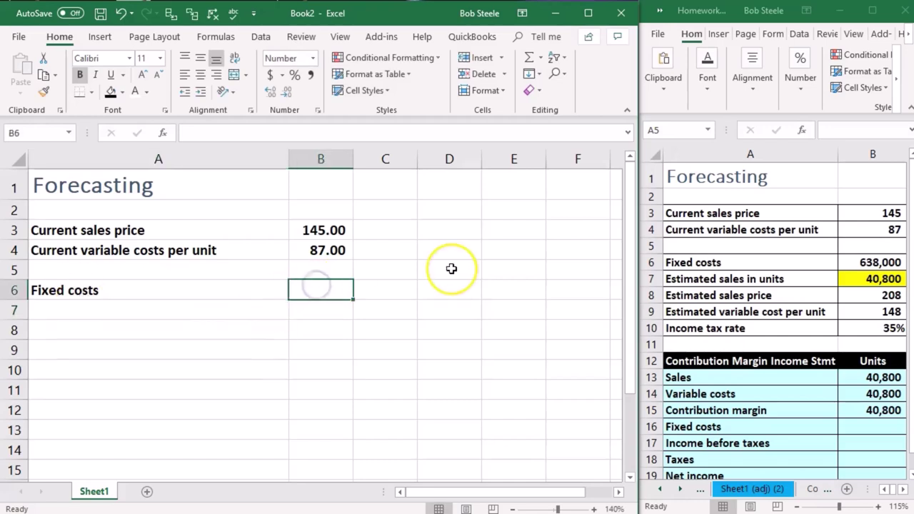
pyautogui.write('638,000')
pyautogui.press('Return')
# Enter the label "Estimated salis in unit" in A7 with the value 40800 in B7
pyautogui.press('Left')
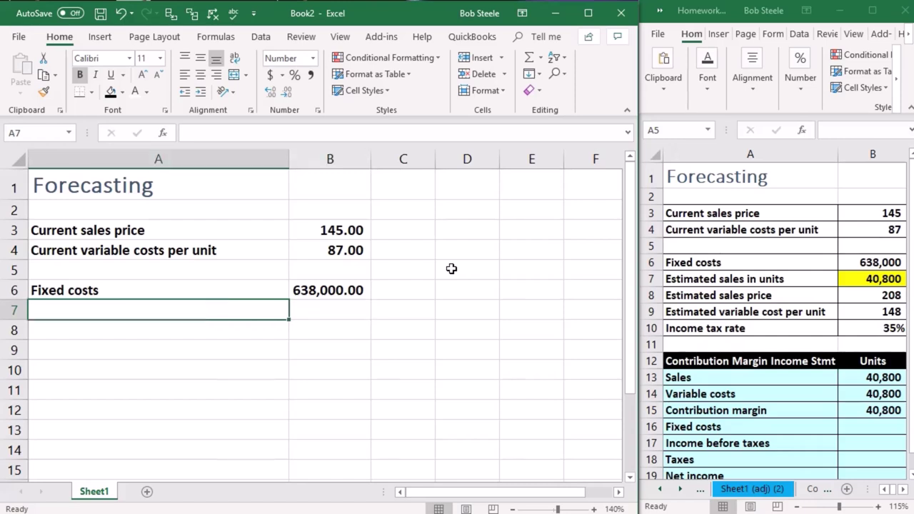
pyautogui.write('Estimated salis in unit')
pyautogui.press('Tab')
pyautogui.write('40800')
pyautogui.press('Return')
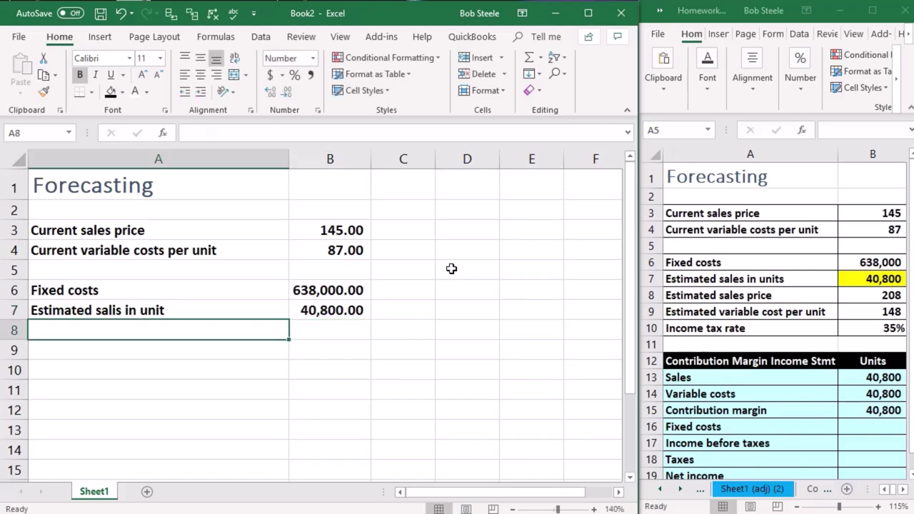
# Enter the label "Estimates sales price" in A8
pyautogui.write('Estimates ')
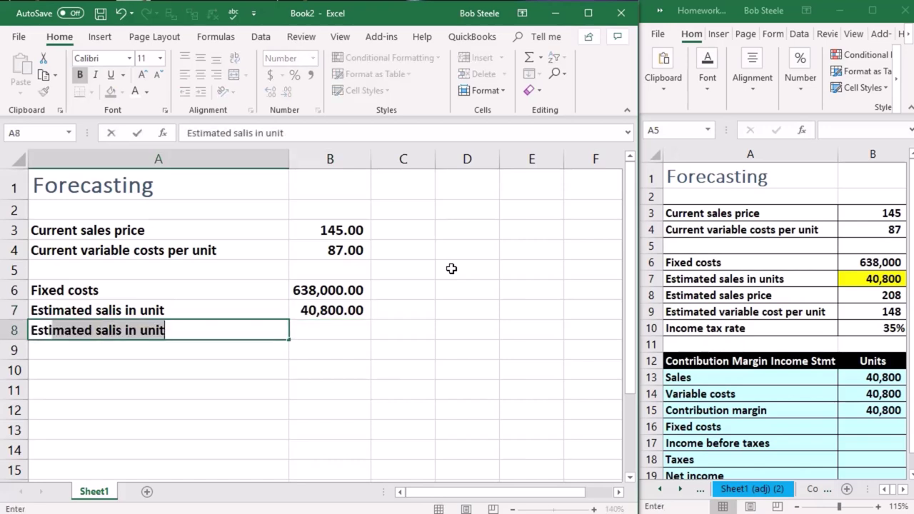
pyautogui.write('sales')
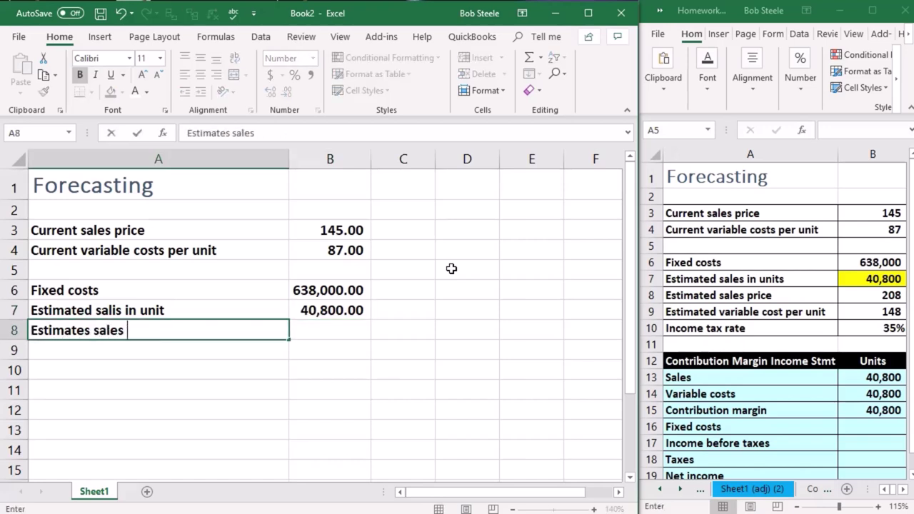
pyautogui.press('Return')
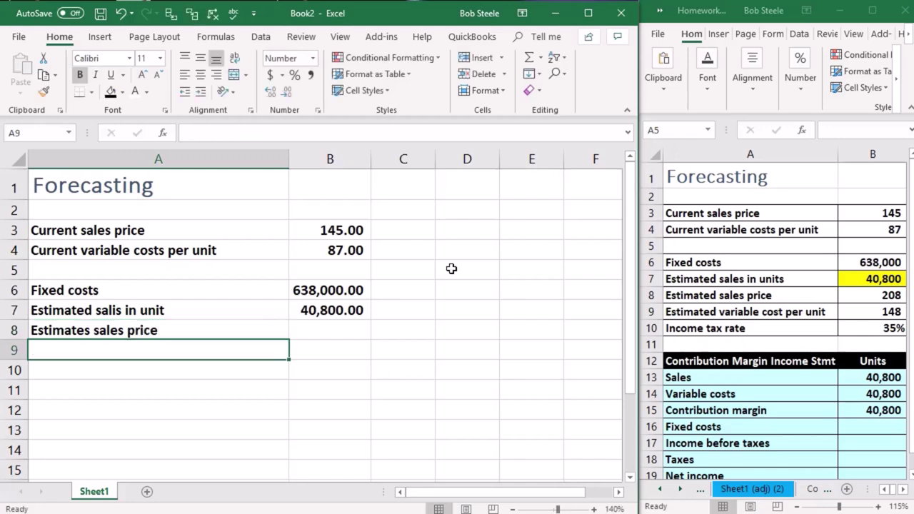
# Correct the misspelled word in A7 so the label reads "Estimated sales in unit"
pyautogui.click(124, 311)
pyautogui.doubleClick(124, 310)
pyautogui.press('BackSpace')
pyautogui.press('BackSpace')
pyautogui.write('es')
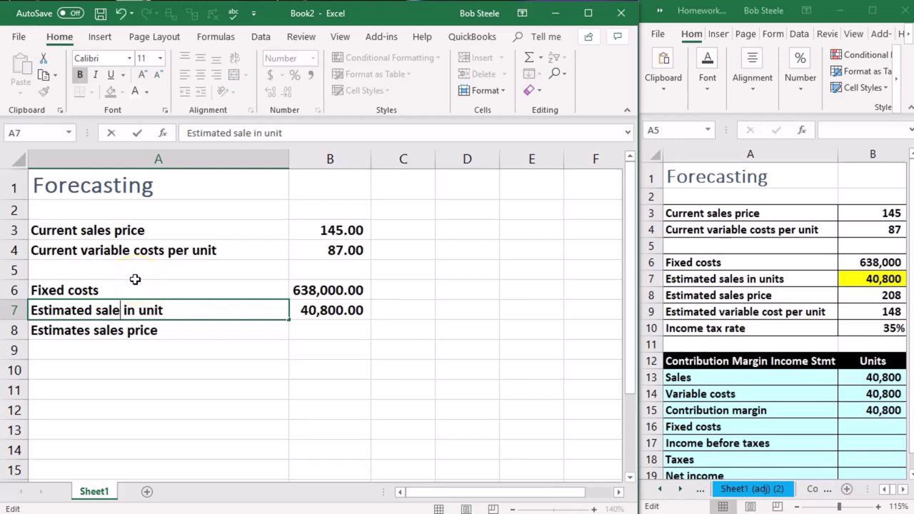
pyautogui.press('Return')
# Enter 208 in B8 as the estimated sales price
pyautogui.press('Tab')
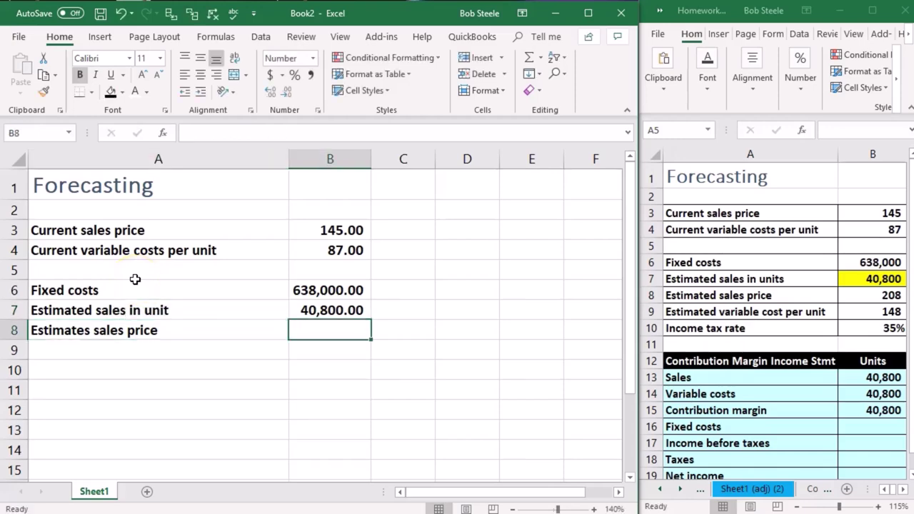
pyautogui.write('208')
pyautogui.press('Return')
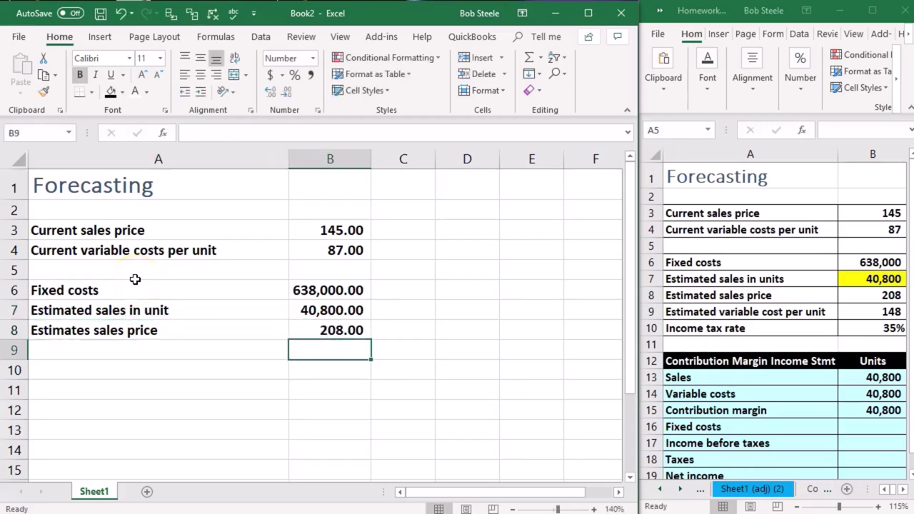
# Enter the label "Estimated variabel costs per unit" in A9 with the value 148 in B9
pyautogui.press('Left')
pyautogui.write('Estima')
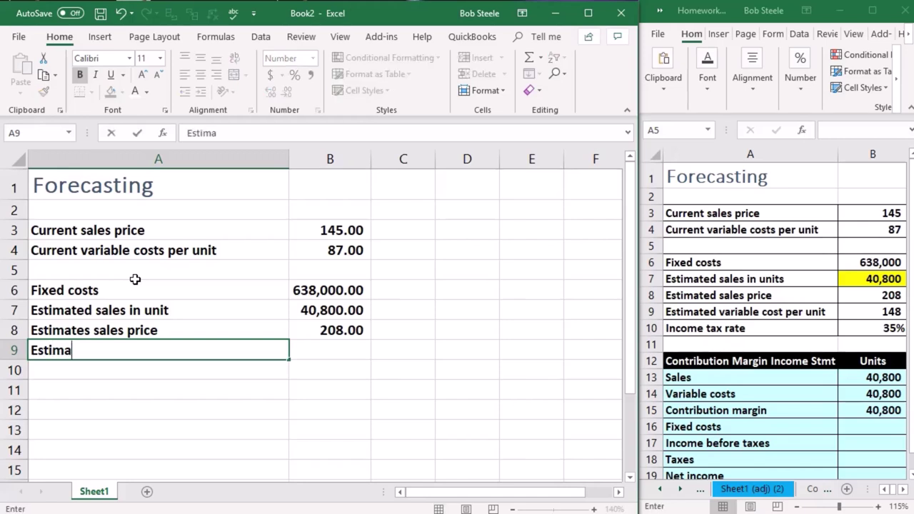
pyautogui.write('ted variabel ')
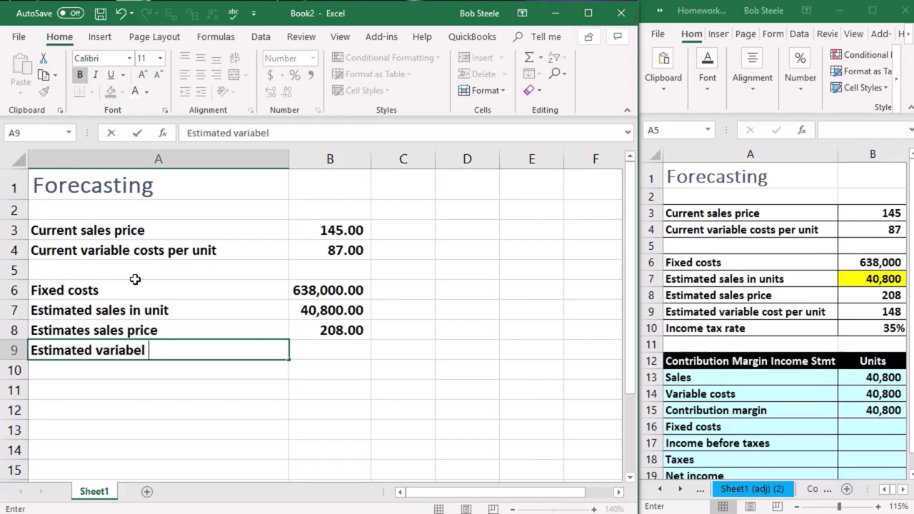
pyautogui.write('costs per unit')
pyautogui.press('Tab')
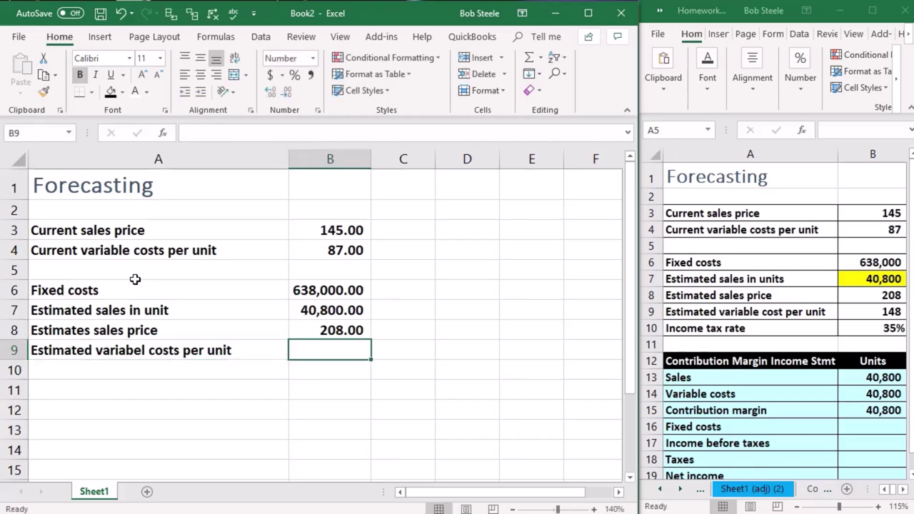
pyautogui.write('148')
pyautogui.press('Return')
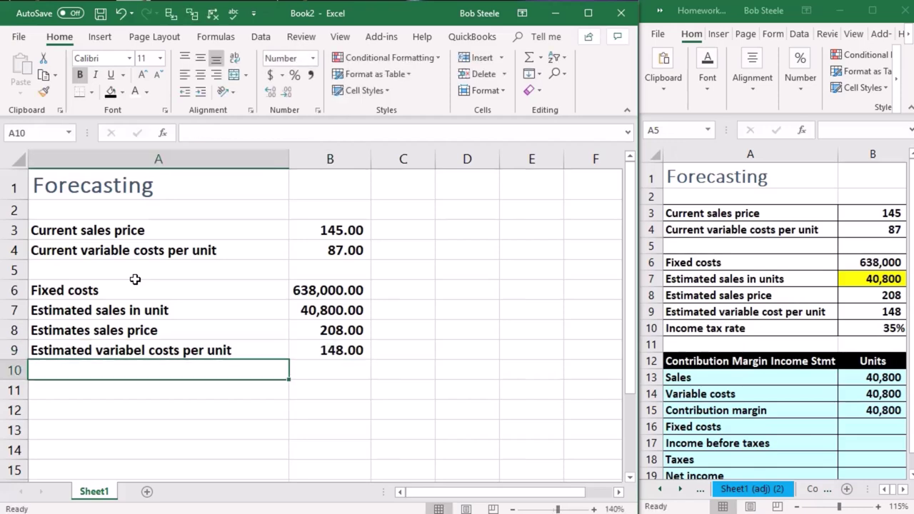
# Enter the label "Incoem tax rate" in A10 with the value .35 in B10
pyautogui.write('Incoem')
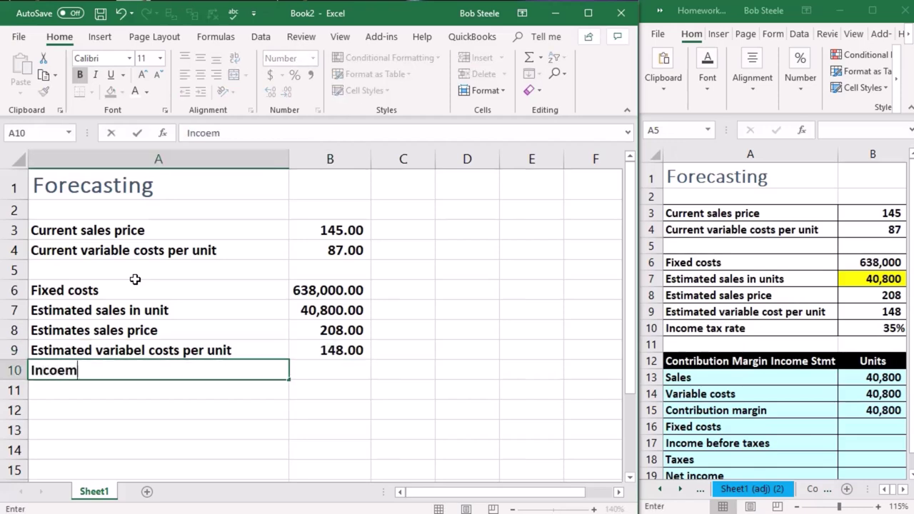
pyautogui.write(' tax rate')
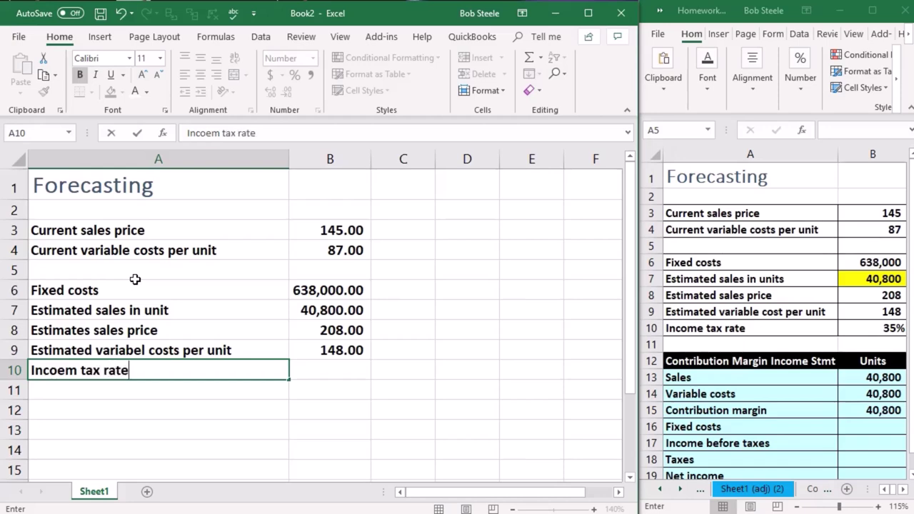
pyautogui.press('Tab')
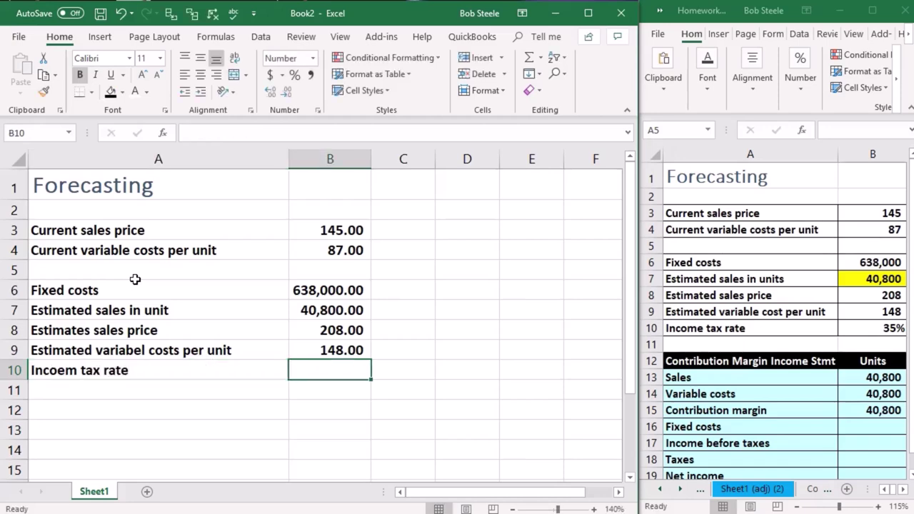
pyautogui.write('.35')
pyautogui.press('Return')
pyautogui.press('Up')
pyautogui.press('Right')
# Format the current sales price in B3 as Currency with the $ symbol and two decimal places
pyautogui.click(323, 230)
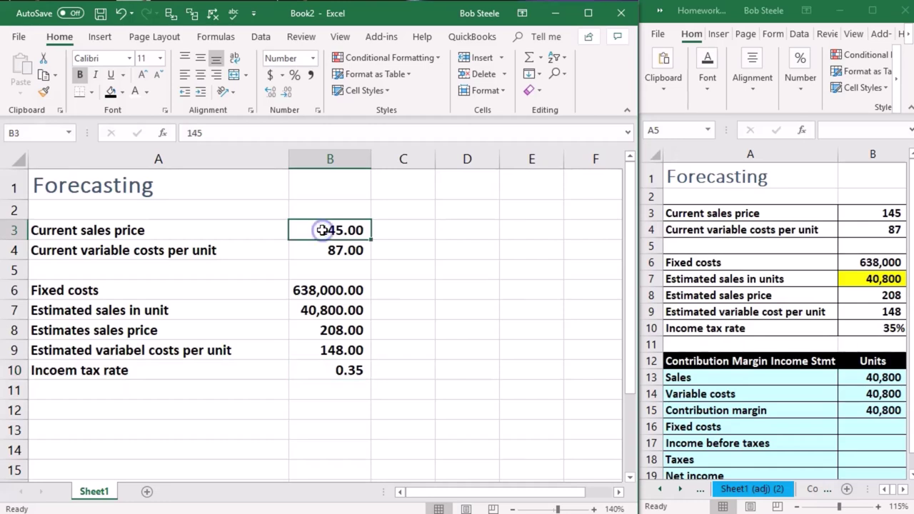
pyautogui.moveTo(323, 230)
pyautogui.mouseDown()
pyautogui.moveTo(311, 370)
pyautogui.moveTo(337, 232)
pyautogui.mouseUp()
pyautogui.rightClick(324, 230)
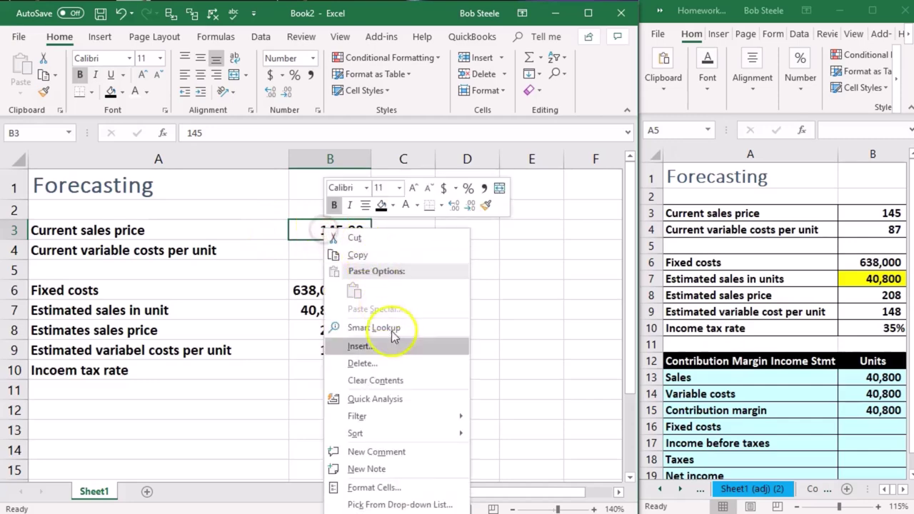
pyautogui.click(407, 488)
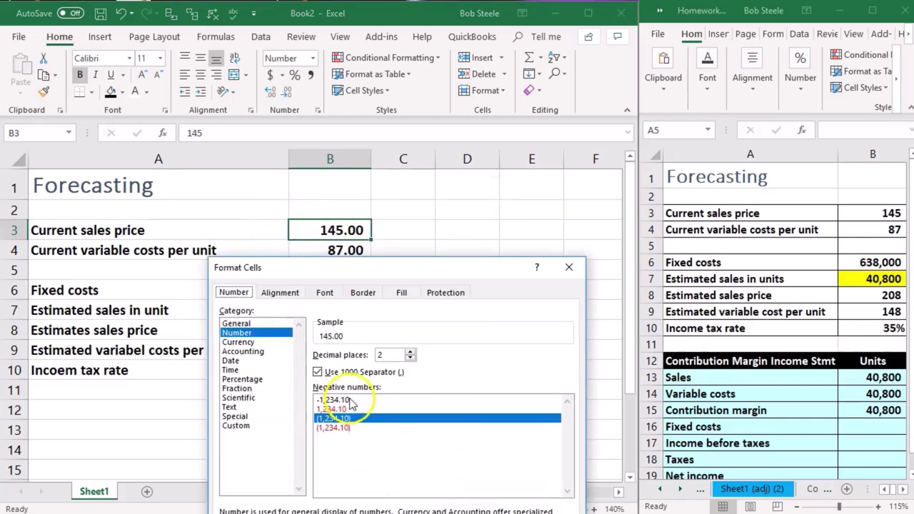
pyautogui.click(243, 342)
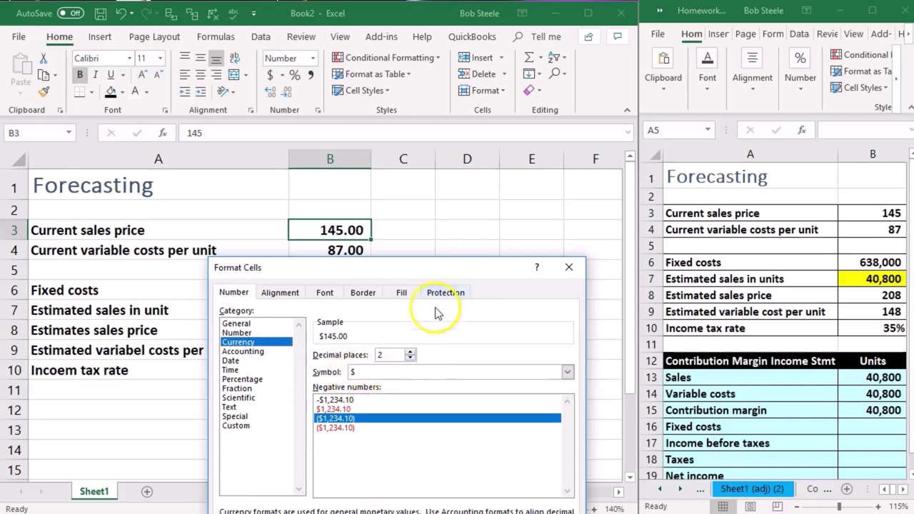
pyautogui.moveTo(459, 250); pyautogui.dragTo(643, 146)
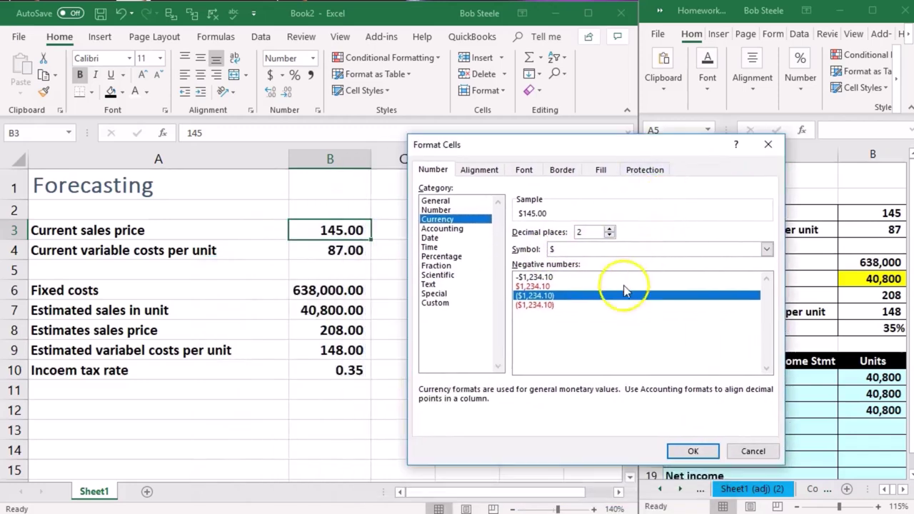
pyautogui.click(693, 451)
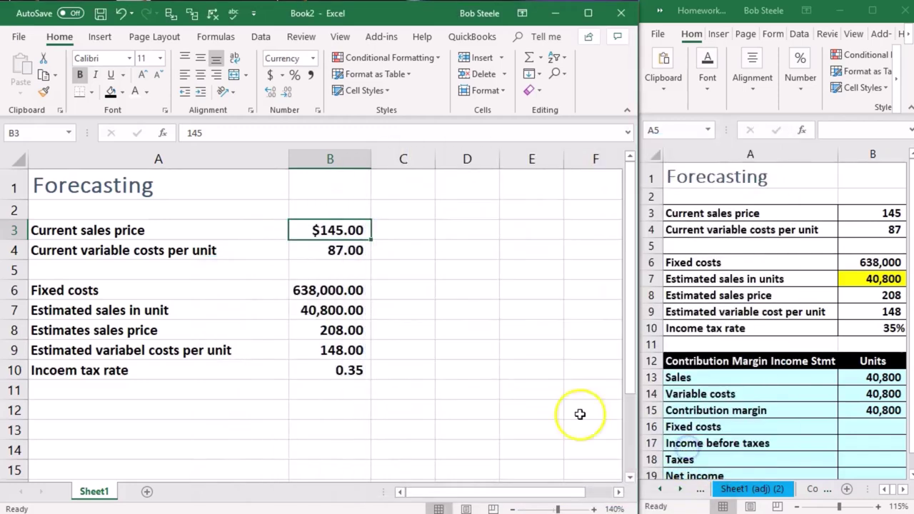
# Format the fixed costs value in B6 as Currency
pyautogui.click(328, 253)
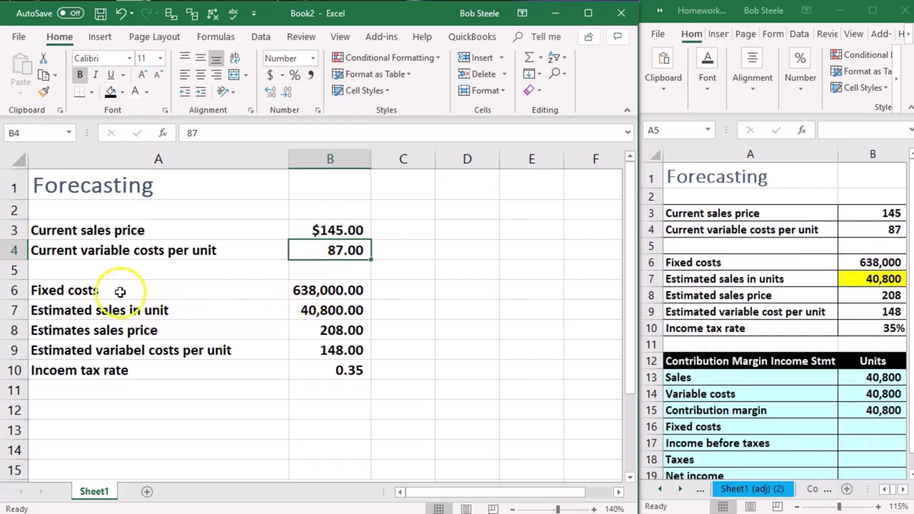
pyautogui.moveTo(336, 289)
pyautogui.mouseDown()
pyautogui.moveTo(339, 303)
pyautogui.moveTo(335, 293)
pyautogui.mouseUp()
pyautogui.rightClick(336, 290)
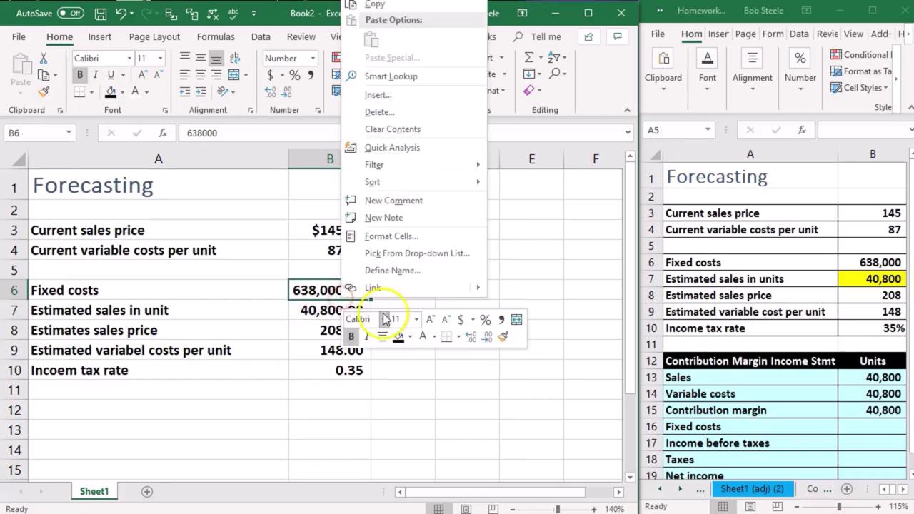
pyautogui.click(397, 236)
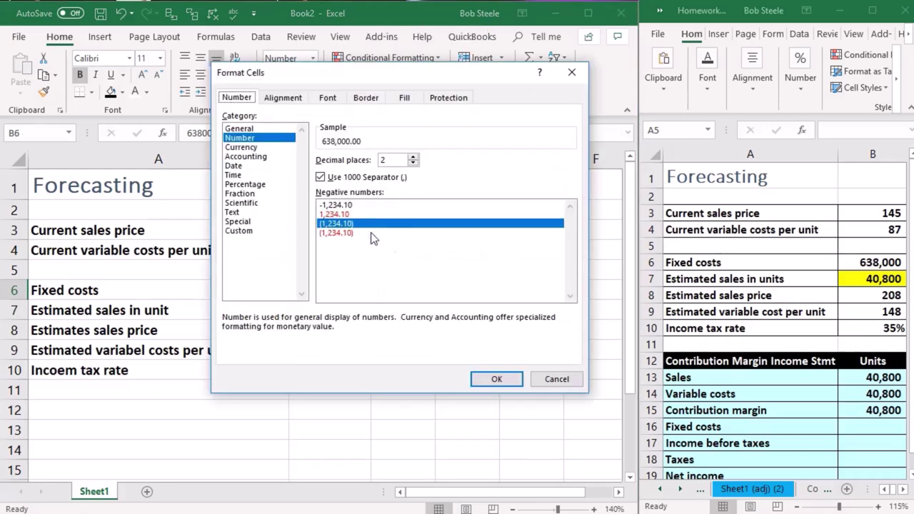
pyautogui.click(254, 155)
pyautogui.click(497, 378)
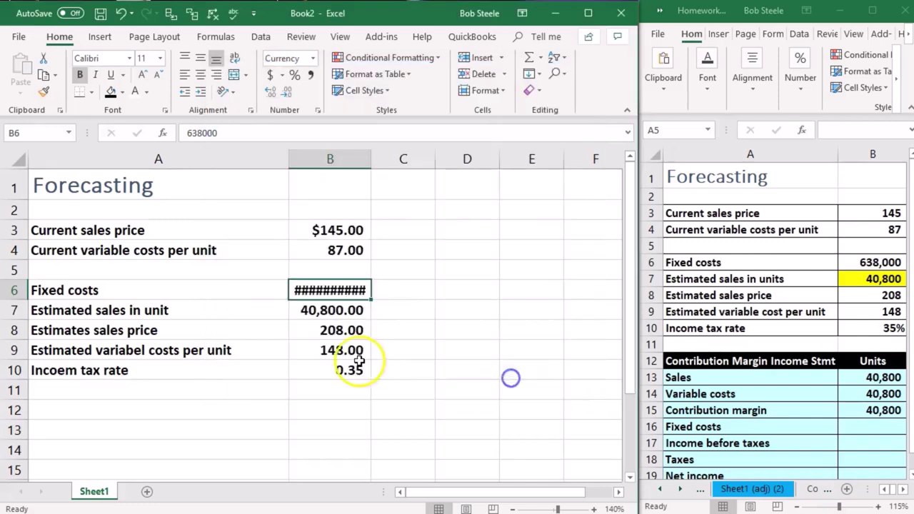
# Widen column B slightly so the full fixed costs amount fits
pyautogui.click(355, 368)
pyautogui.click(333, 310)
pyautogui.moveTo(372, 160); pyautogui.dragTo(379, 160)
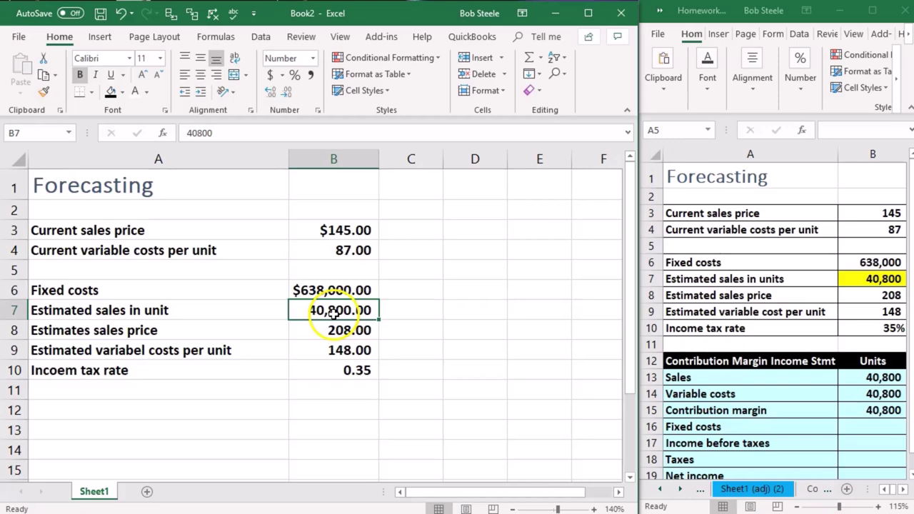
# Format the estimated sales price in B8 as Currency with the $ symbol and two decimal places
pyautogui.click(329, 329)
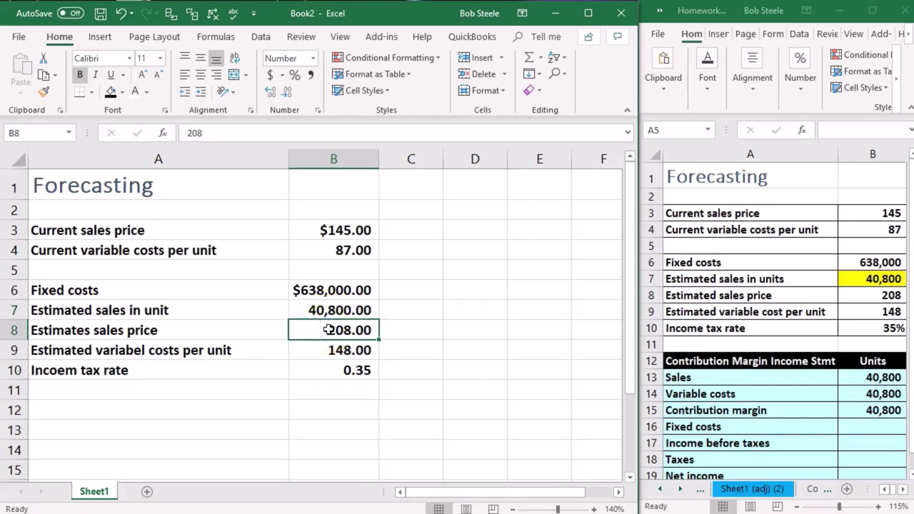
pyautogui.rightClick(329, 329)
pyautogui.click(390, 264)
pyautogui.click(231, 172)
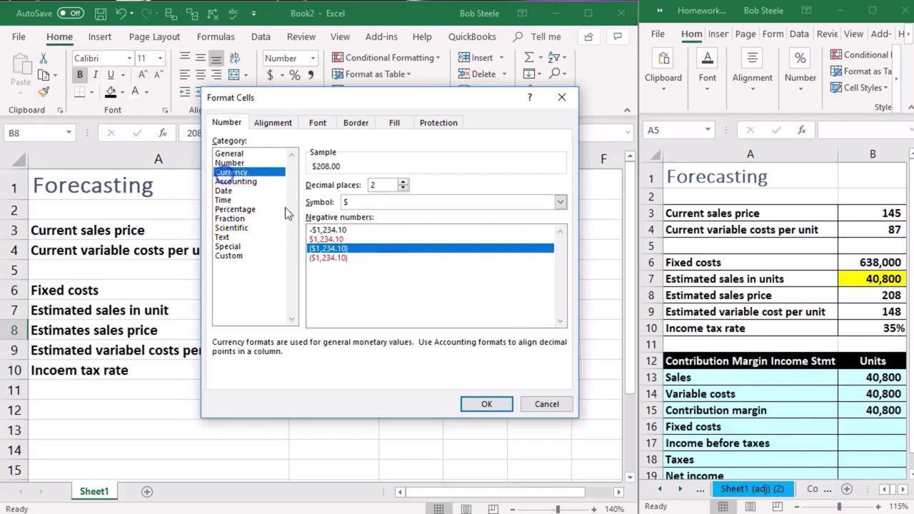
pyautogui.click(486, 404)
# Format the estimated variable cost per unit value in B9 as Currency
pyautogui.click(324, 349)
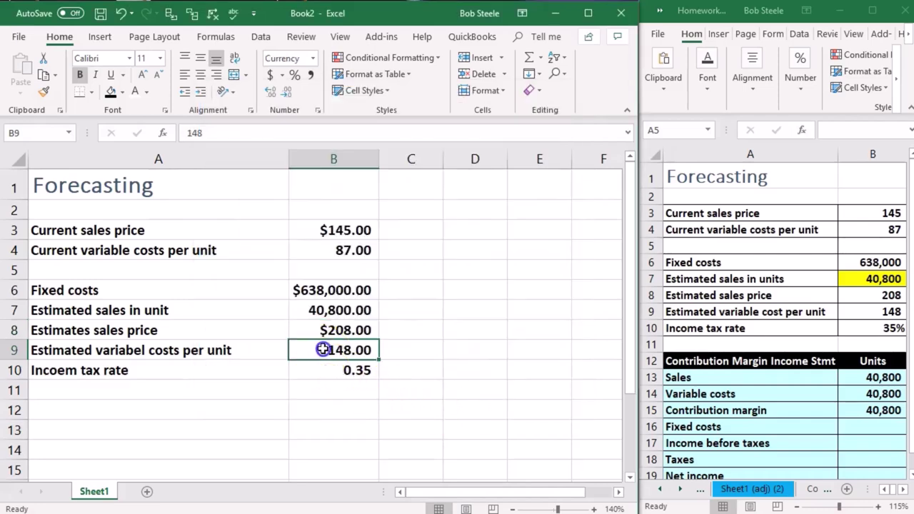
pyautogui.click(341, 358)
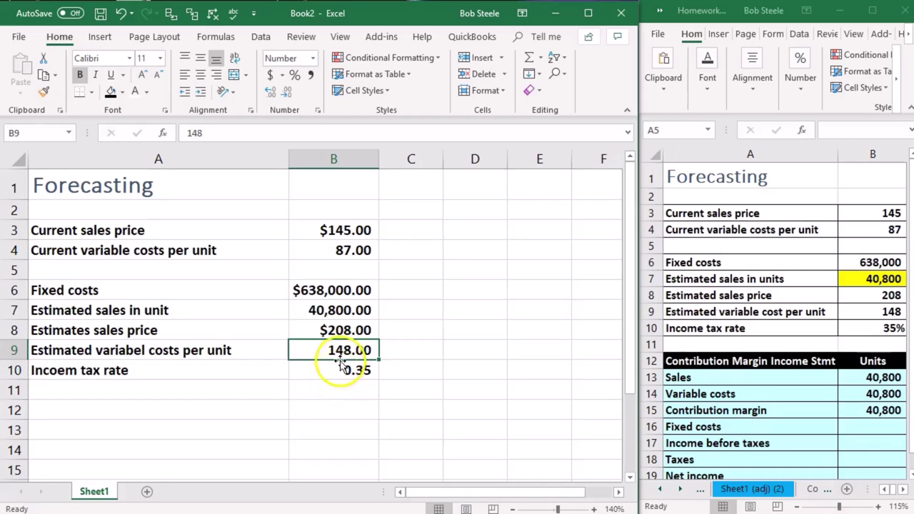
pyautogui.rightClick(337, 355)
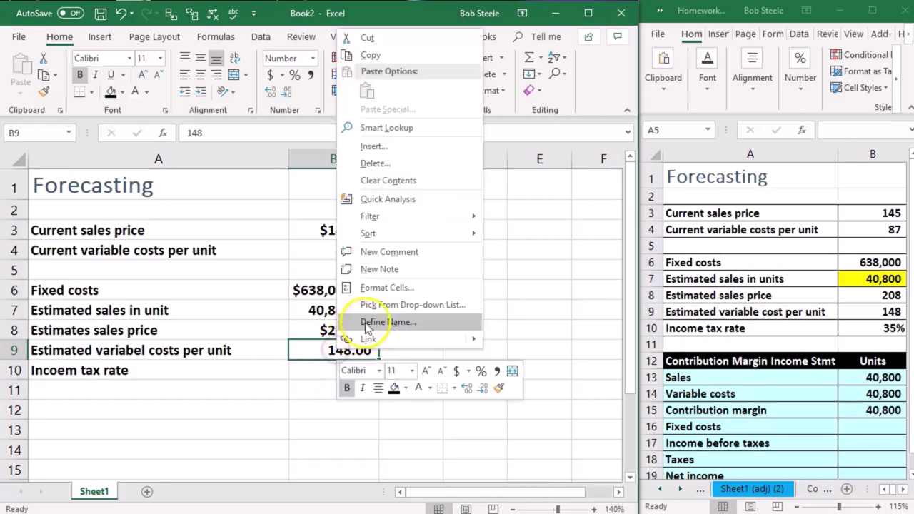
pyautogui.click(375, 288)
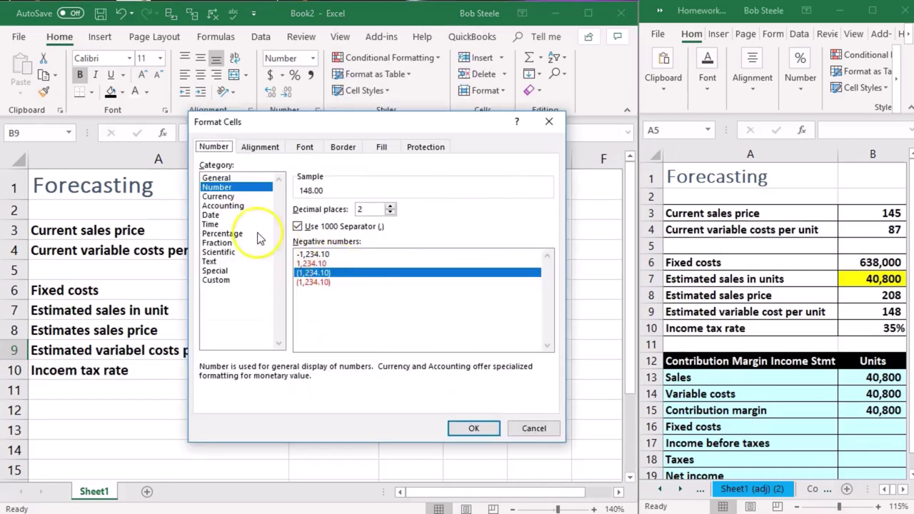
pyautogui.click(218, 196)
pyautogui.click(474, 429)
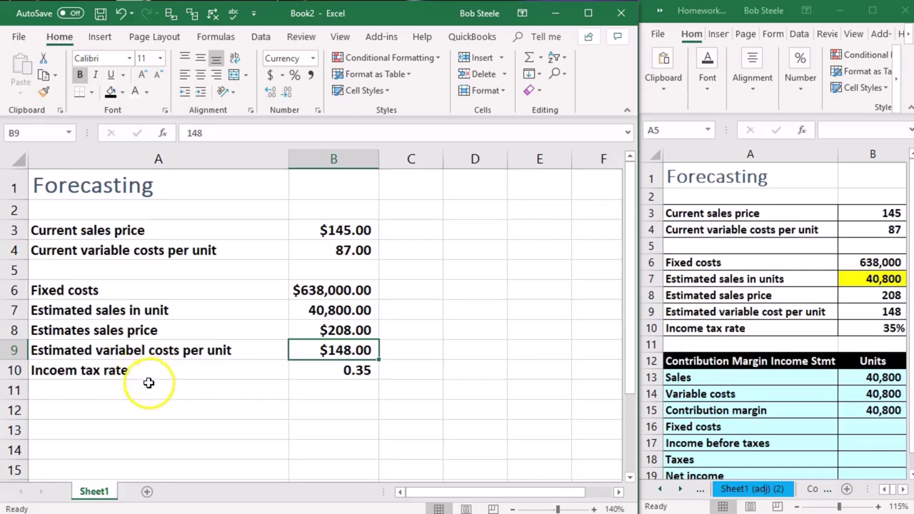
# Correct the label in A10 to "Income tax rate" and format the rate in B10 as a percentage
pyautogui.doubleClick(74, 370)
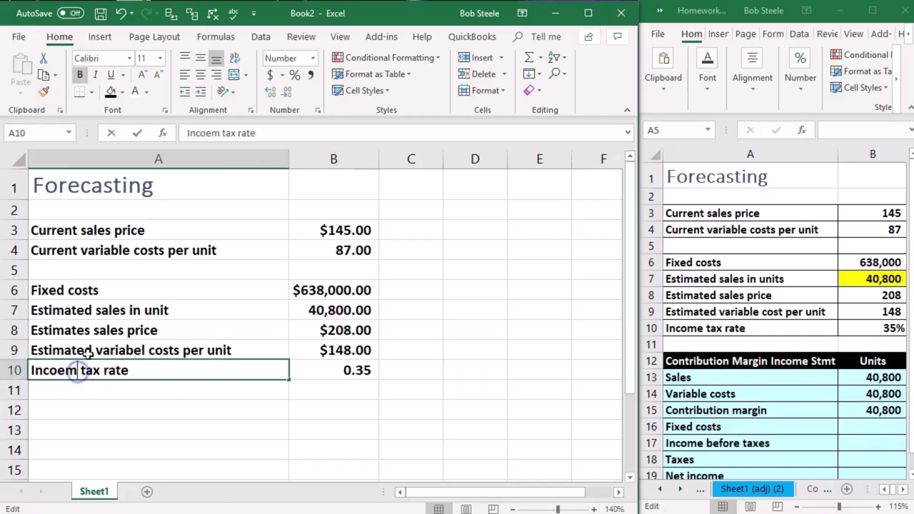
pyautogui.press('BackSpace')
pyautogui.press('BackSpace')
pyautogui.write('me')
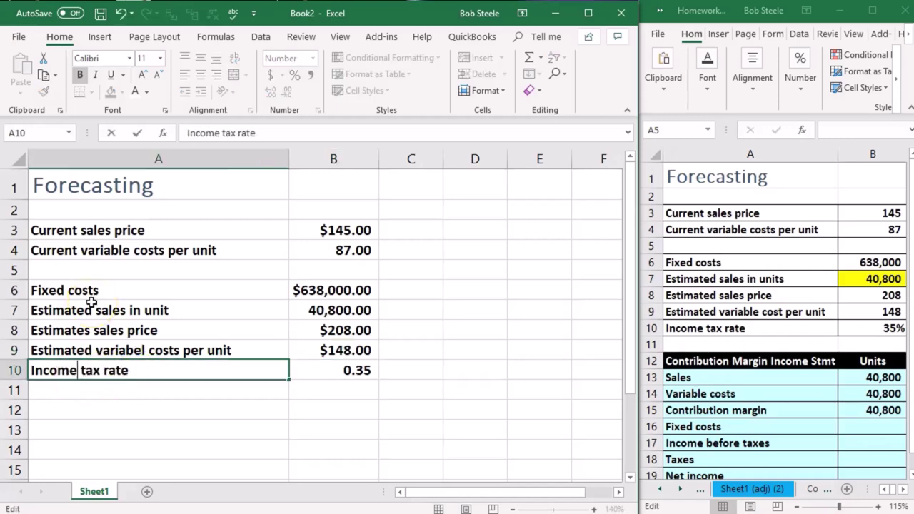
pyautogui.press('Return')
pyautogui.click(333, 372)
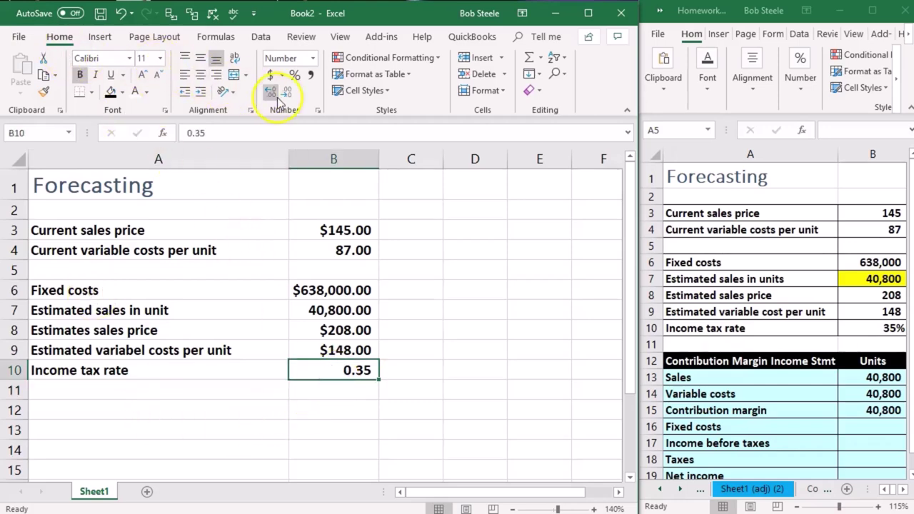
pyautogui.click(293, 77)
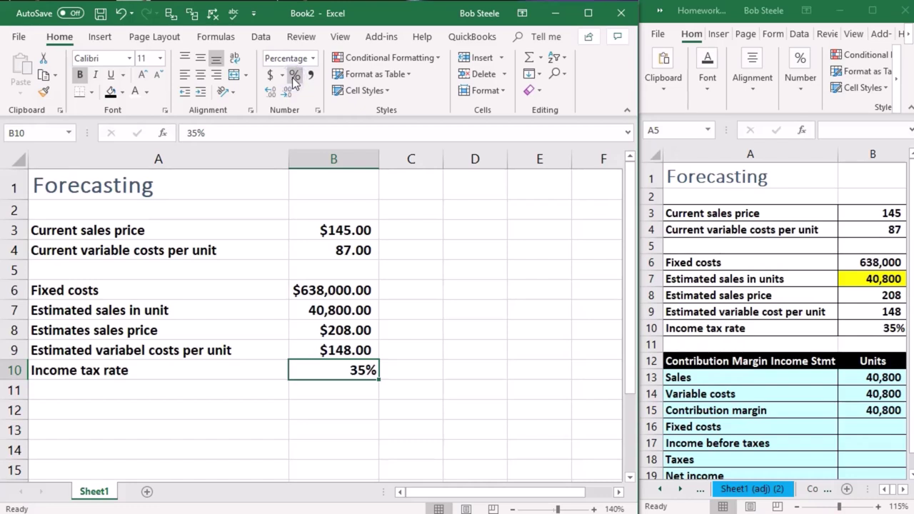
# Widen the new workbook's window across the screen and apply All Borders to A3:B10
pyautogui.moveTo(163, 236); pyautogui.dragTo(327, 361)
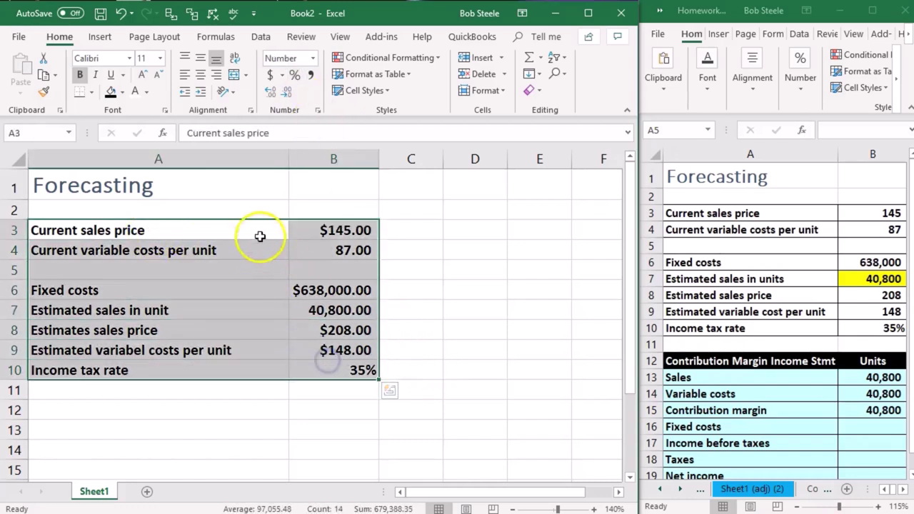
pyautogui.click(839, 10)
pyautogui.moveTo(638, 284); pyautogui.dragTo(913, 285)
pyautogui.hotkey('ctrl', 'shift', 'End')
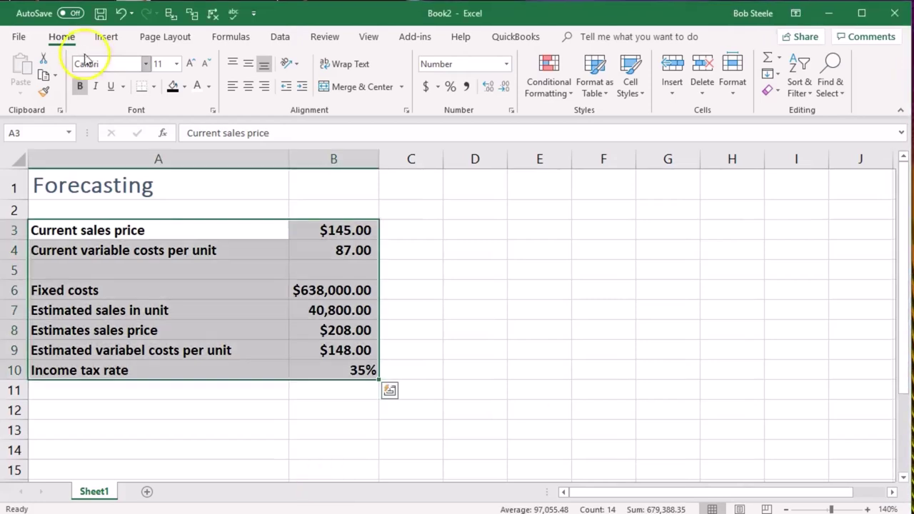
pyautogui.click(155, 87)
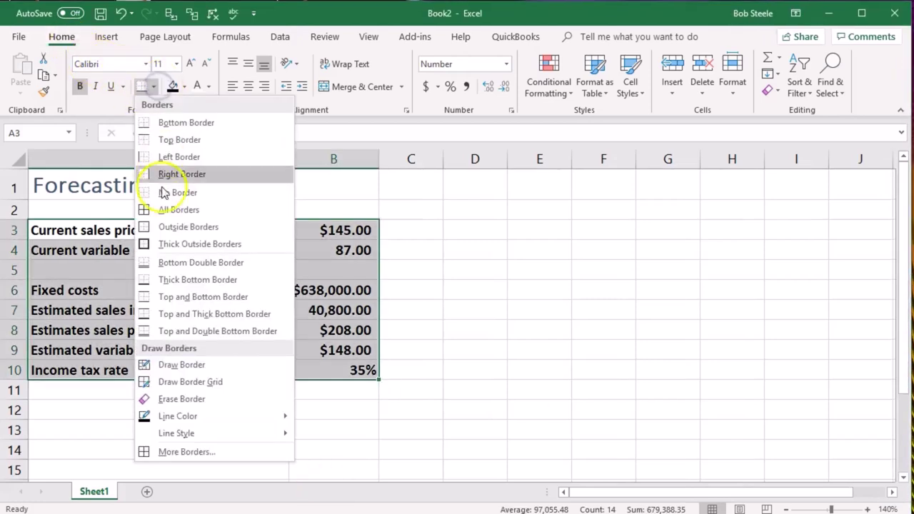
pyautogui.click(166, 210)
pyautogui.click(197, 294)
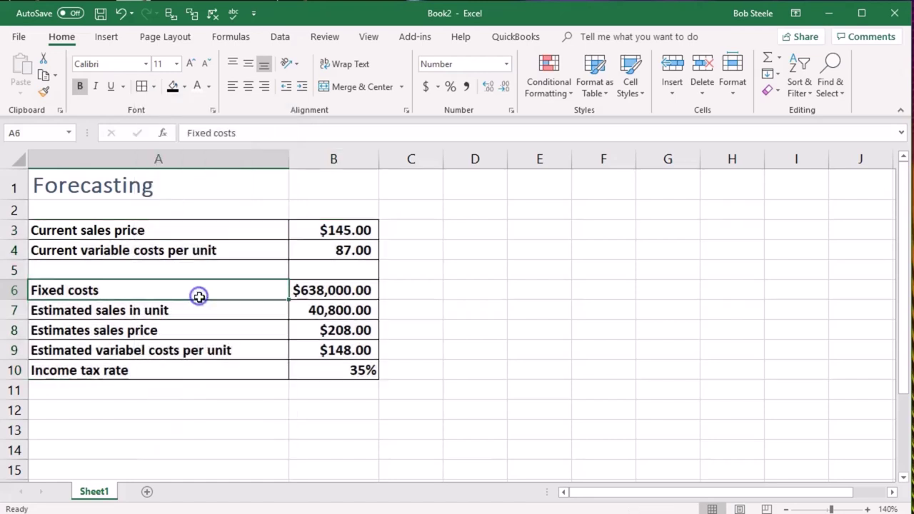
# Reduce the values in the range A3:B9 to whole numbers without decimal places
pyautogui.moveTo(129, 232); pyautogui.dragTo(314, 342)
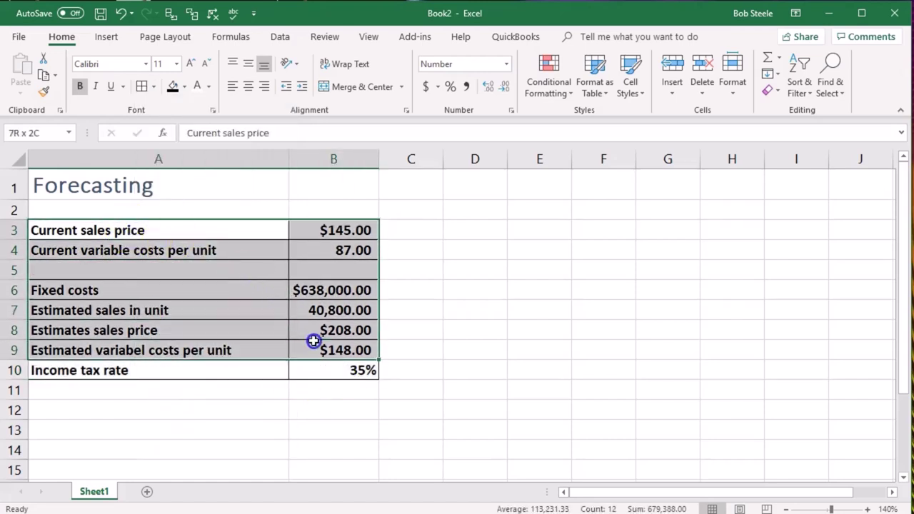
pyautogui.click(489, 87)
pyautogui.click(505, 87)
pyautogui.click(505, 87)
pyautogui.click(505, 86)
pyautogui.click(504, 252)
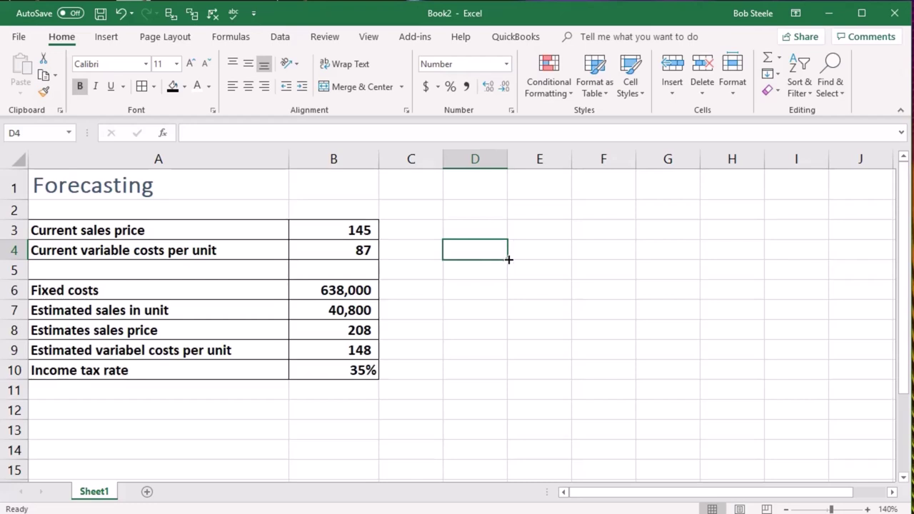
pyautogui.moveTo(204, 237); pyautogui.dragTo(333, 243)
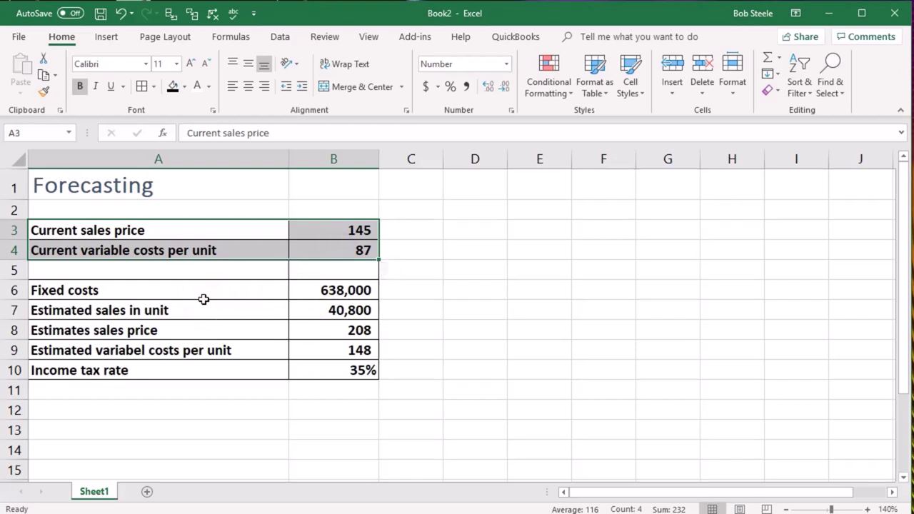
pyautogui.click(200, 296)
pyautogui.click(190, 236)
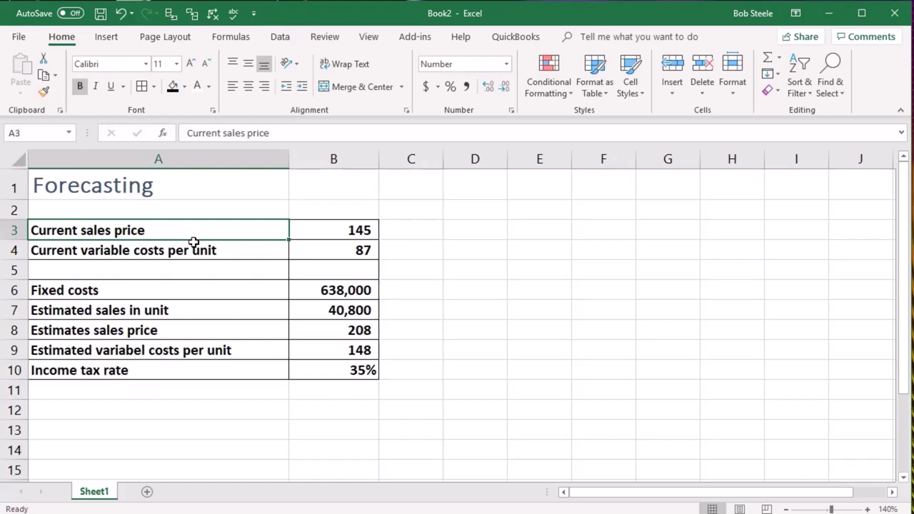
pyautogui.click(313, 278)
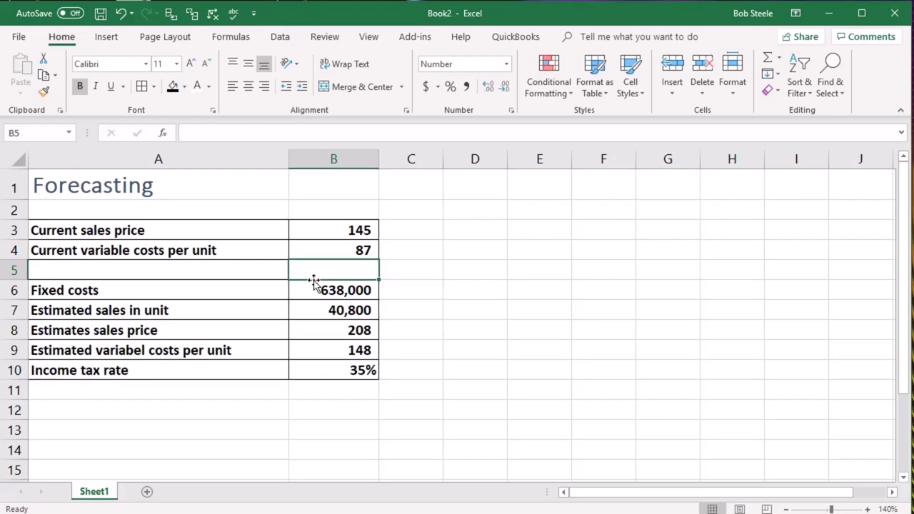
pyautogui.click(327, 229)
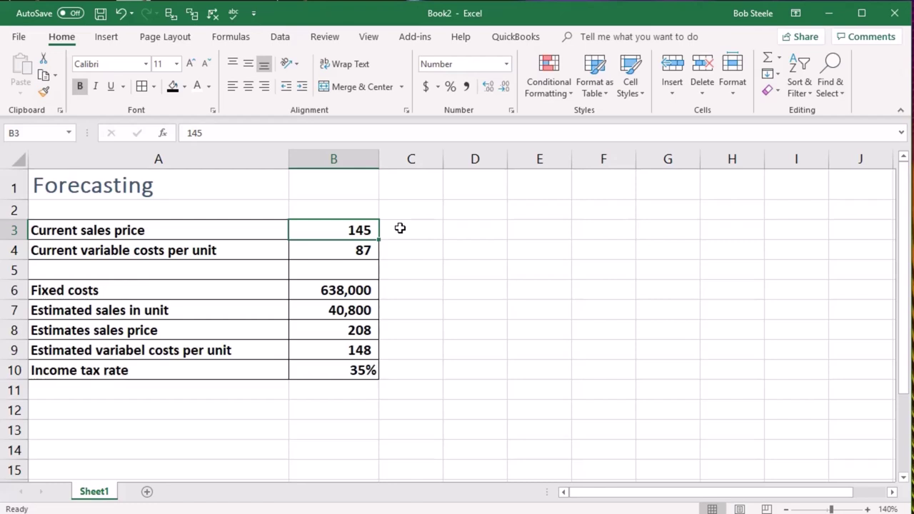
pyautogui.click(357, 327)
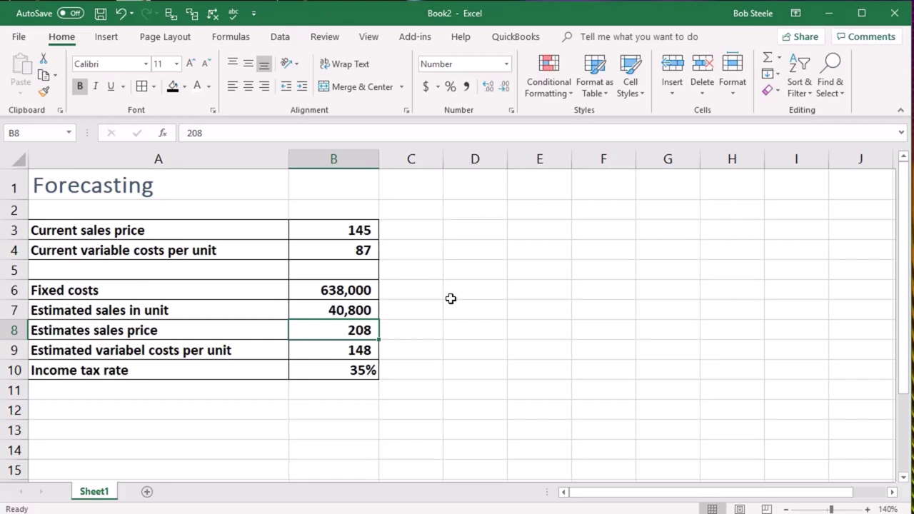
# Enter the heading "Contribution Margin Income Stmt" in A12, with the labels "Sales" in A13 and "Variable cost" in A14
pyautogui.click(207, 412)
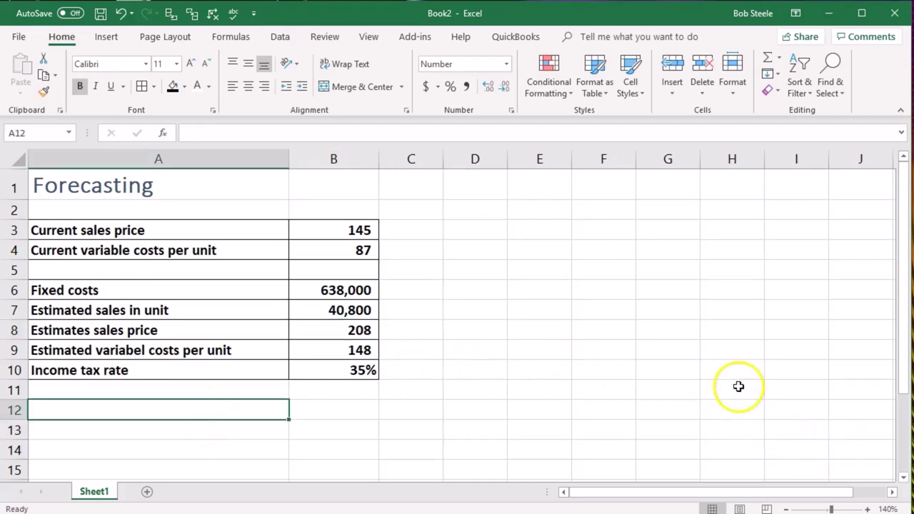
pyautogui.scroll(-1, 739, 387)
pyautogui.write('Contribution Margin Income Stmt')
pyautogui.press('Return')
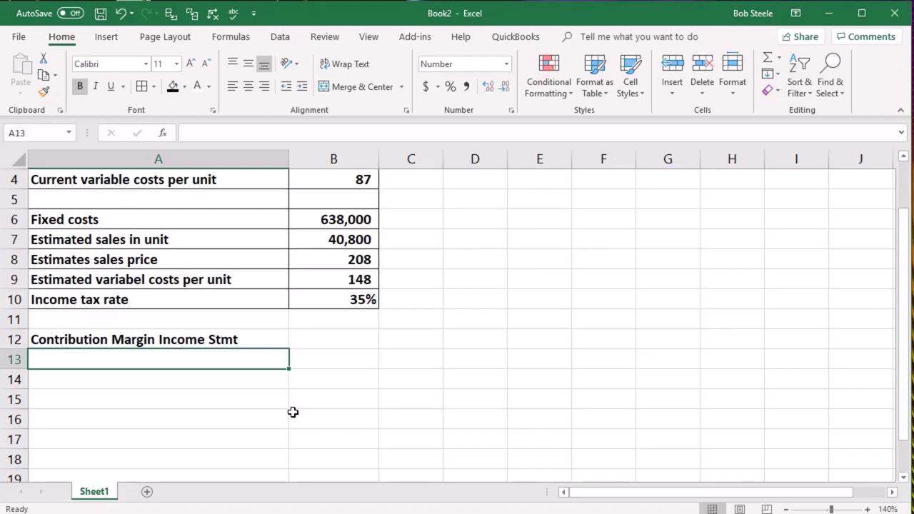
pyautogui.write('Sales')
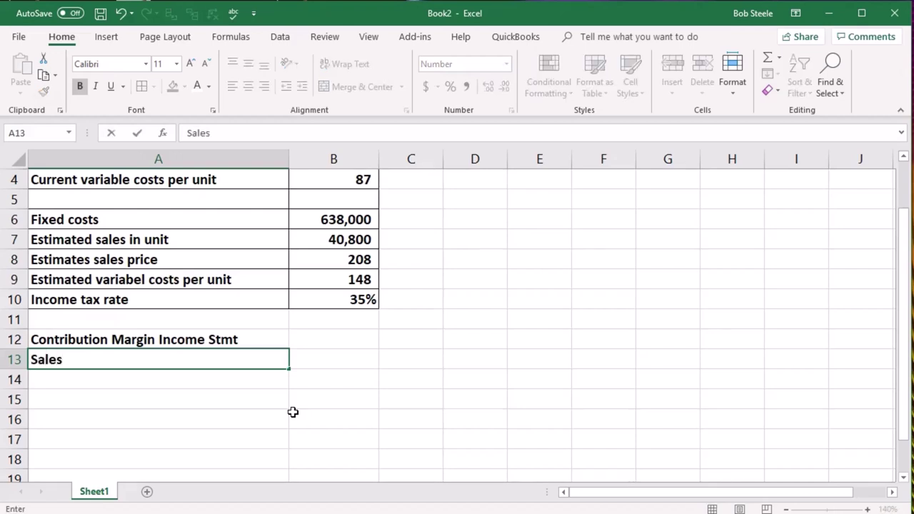
pyautogui.press('Return')
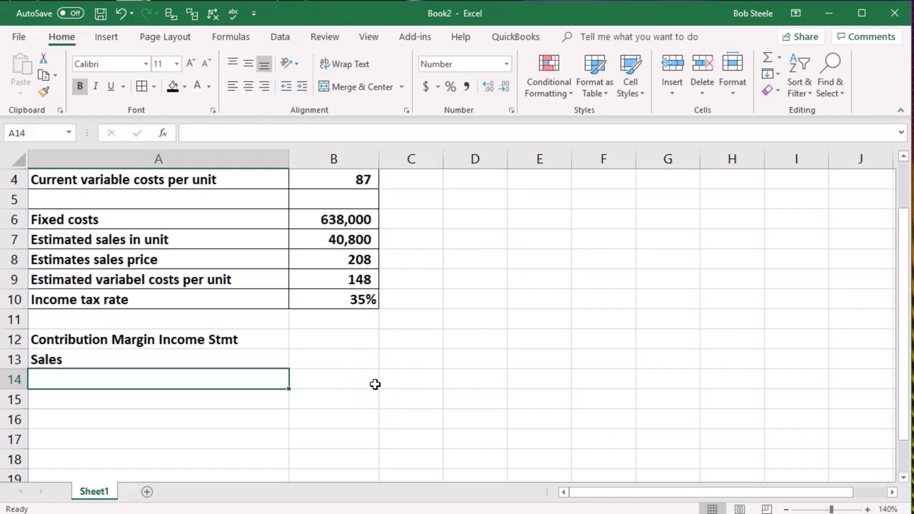
pyautogui.write('V')
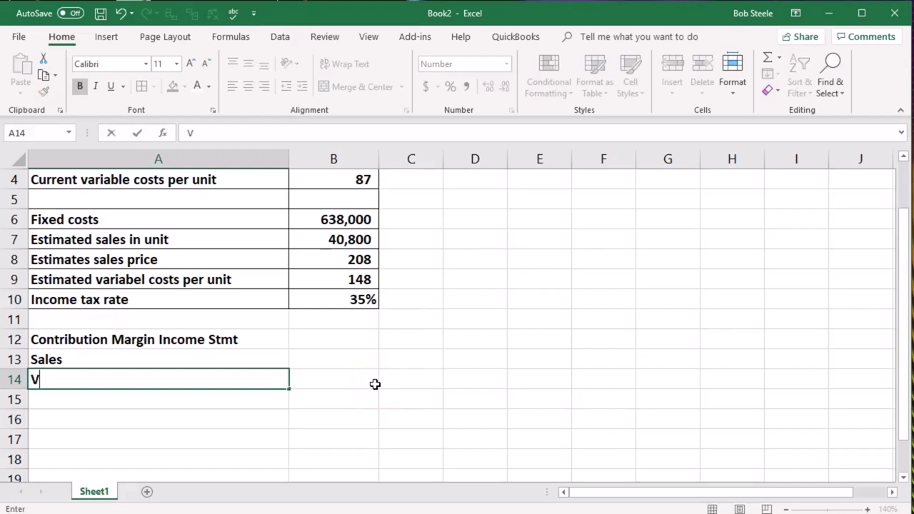
pyautogui.write('ariable ')
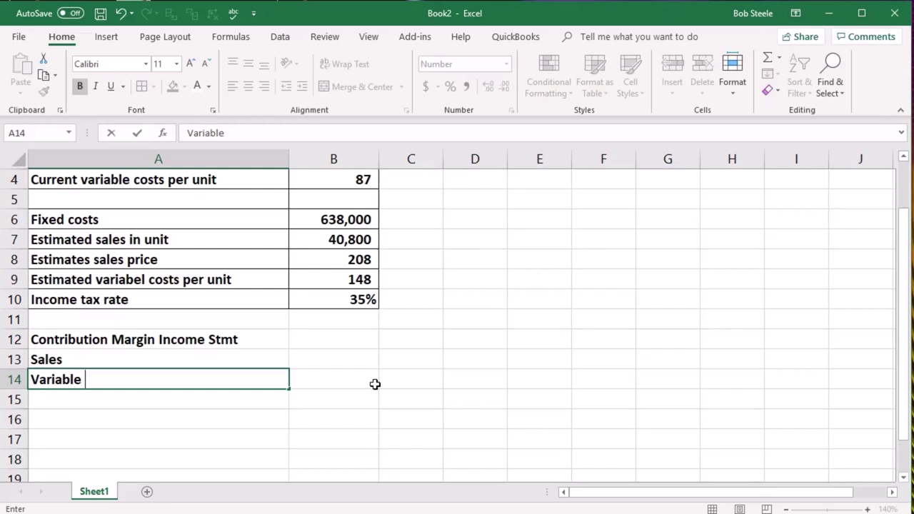
pyautogui.write('cost')
pyautogui.press('Return')
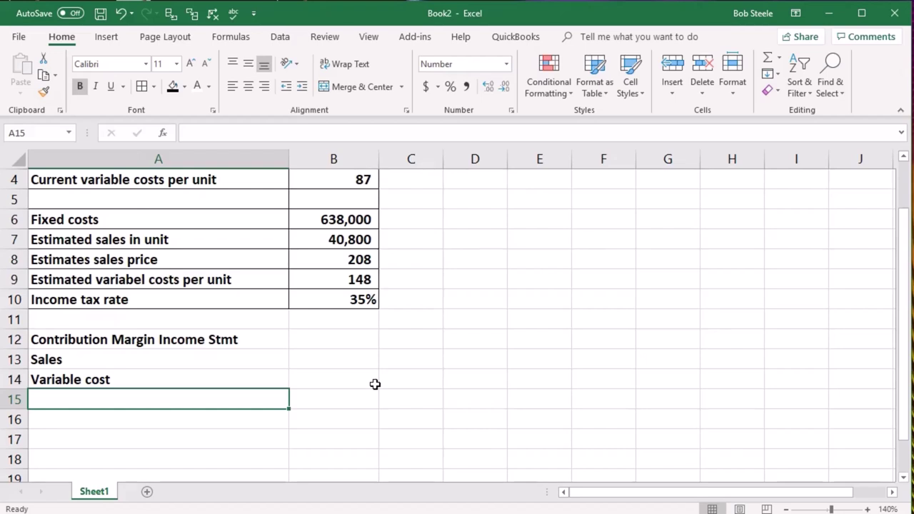
# Enter the label "Contribution Margin" in A15, without the autocompleted words "Income Stmt"
pyautogui.write('Contr')
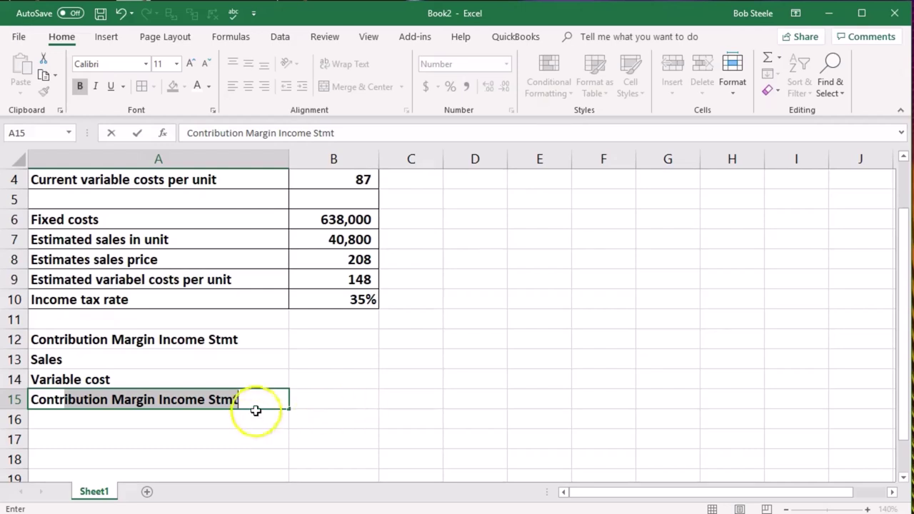
pyautogui.click(246, 400)
pyautogui.press('BackSpace')
pyautogui.press('BackSpace')
pyautogui.press('BackSpace')
pyautogui.press('BackSpace')
pyautogui.press('BackSpace')
pyautogui.press('BackSpace')
pyautogui.press('BackSpace')
pyautogui.press('BackSpace')
pyautogui.press('BackSpace')
pyautogui.press('BackSpace')
pyautogui.press('BackSpace')
pyautogui.press('BackSpace')
pyautogui.press('BackSpace')
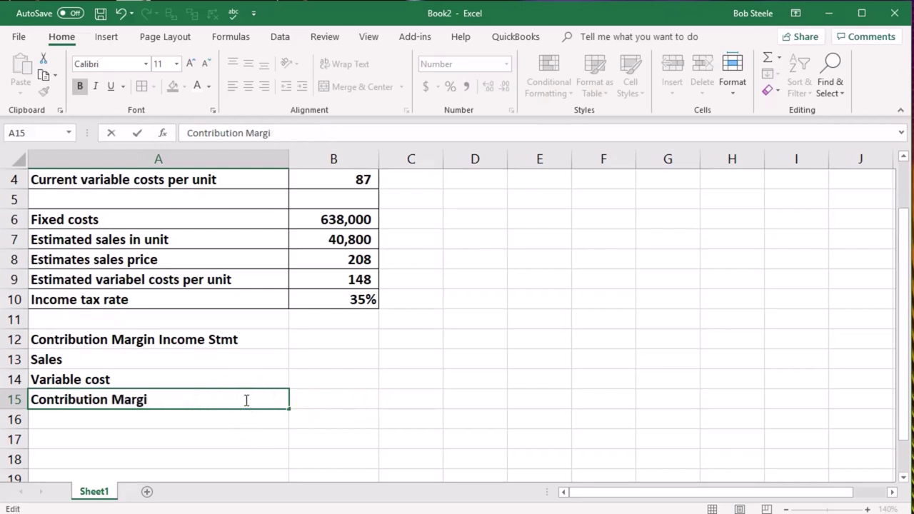
pyautogui.write('n')
pyautogui.press('Return')
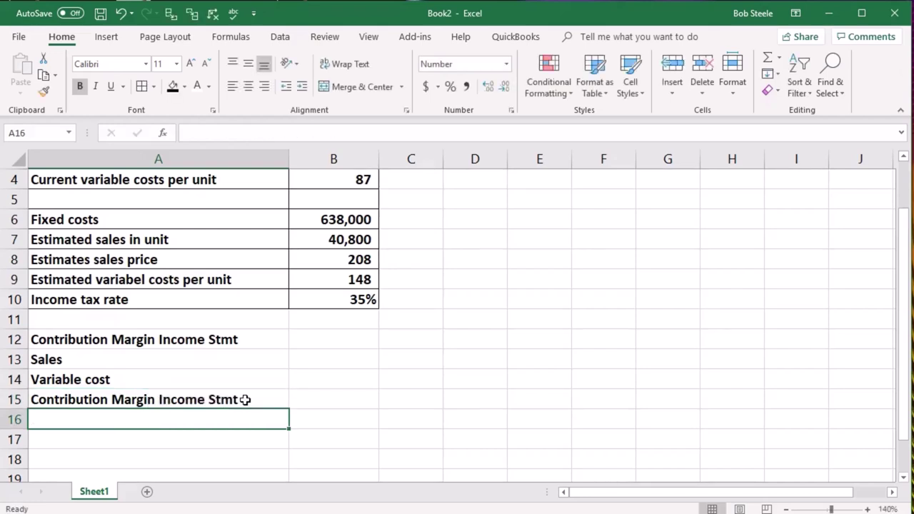
pyautogui.hotkey('ctrl', 'z')
# Enter the labels "Fixed costs", "Income before taxes", "Tax" and "Net income" in A16 through A19
pyautogui.write('Fixed costs')
pyautogui.press('Return')
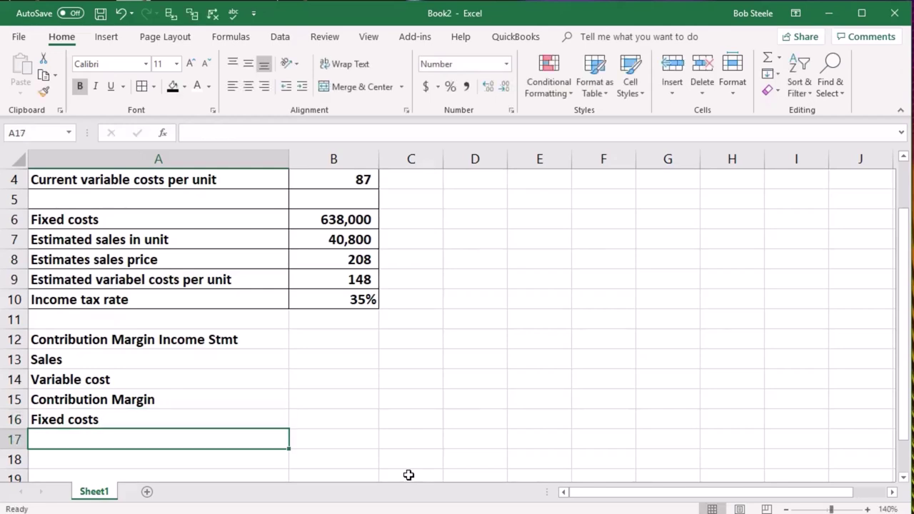
pyautogui.write('I')
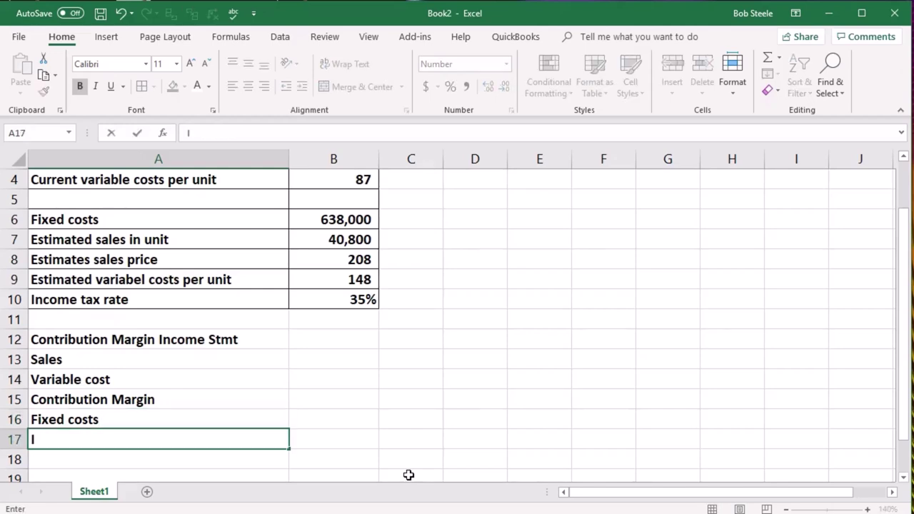
pyautogui.write('ncome beo')
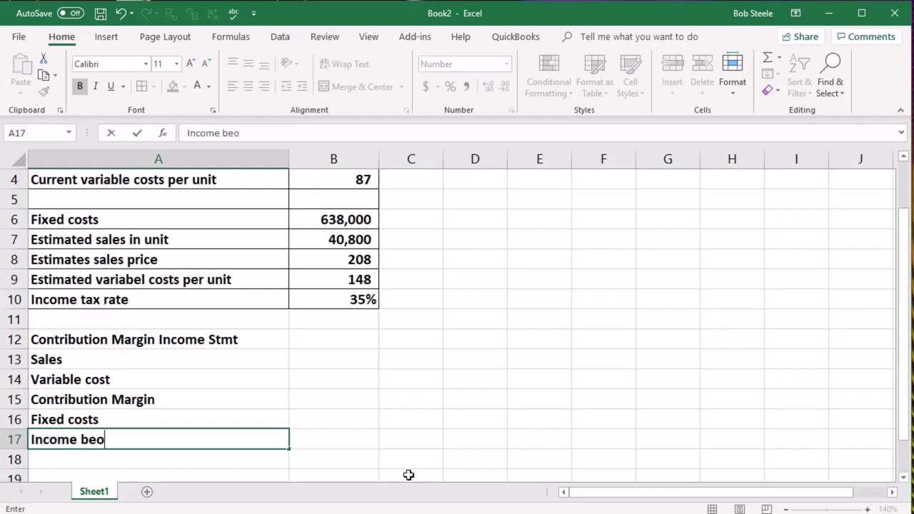
pyautogui.press('BackSpace')
pyautogui.write('fore taxes')
pyautogui.press('Return')
pyautogui.write('Tax')
pyautogui.press('Return')
pyautogui.write('Net ')
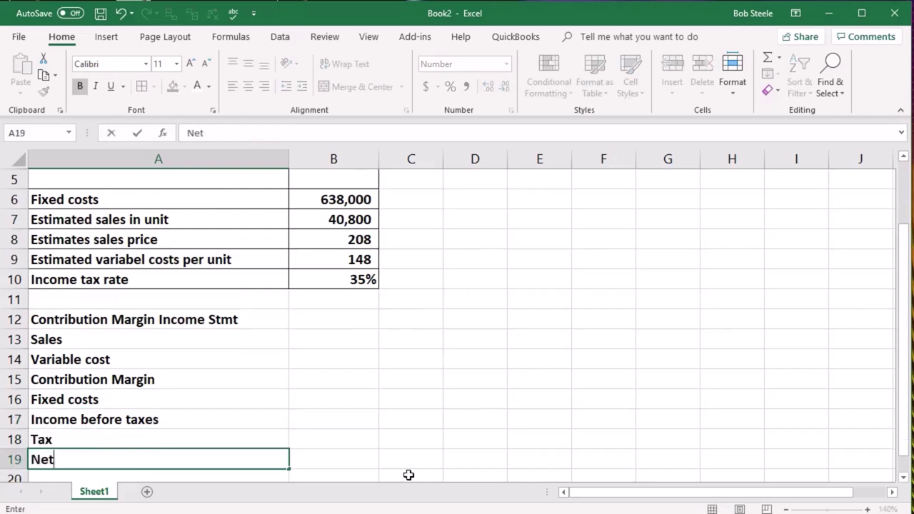
pyautogui.write('income')
pyautogui.press('Tab')
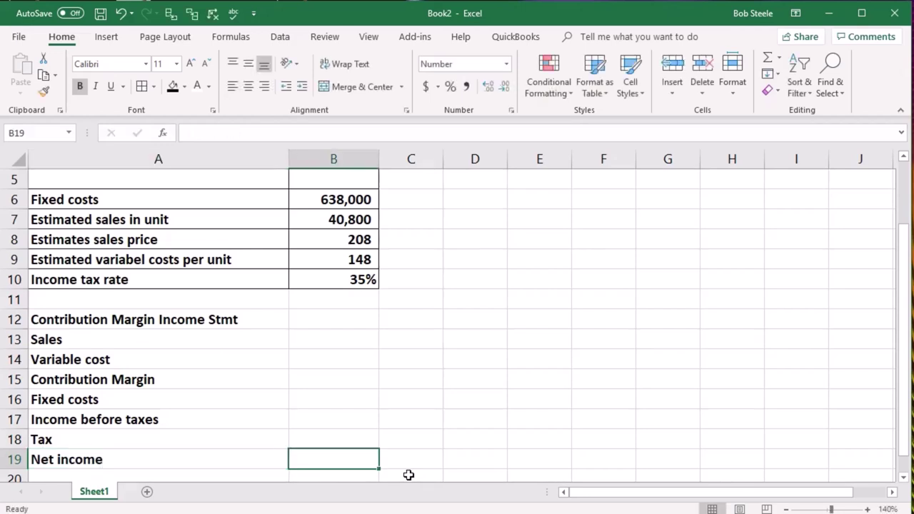
# Link the Sales amount in B13 to the estimated sales price with the formula =B8
pyautogui.press('Up')
pyautogui.press('Up')
pyautogui.press('Up')
pyautogui.press('Up')
pyautogui.press('Up')
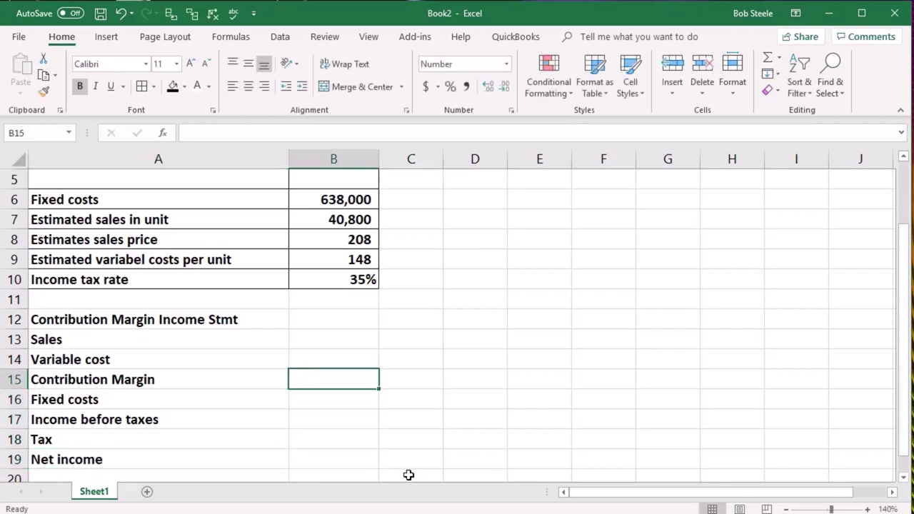
pyautogui.press('Up')
pyautogui.scroll(1, 423, 418)
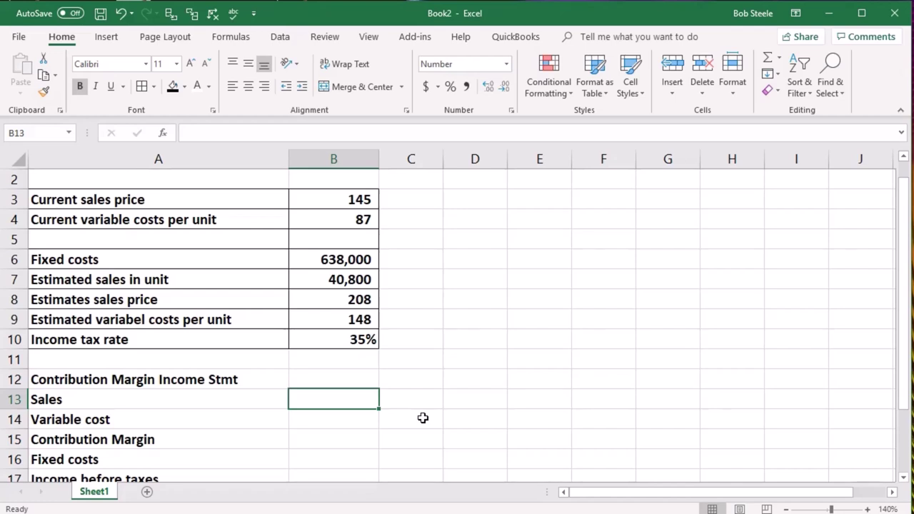
pyautogui.write('=')
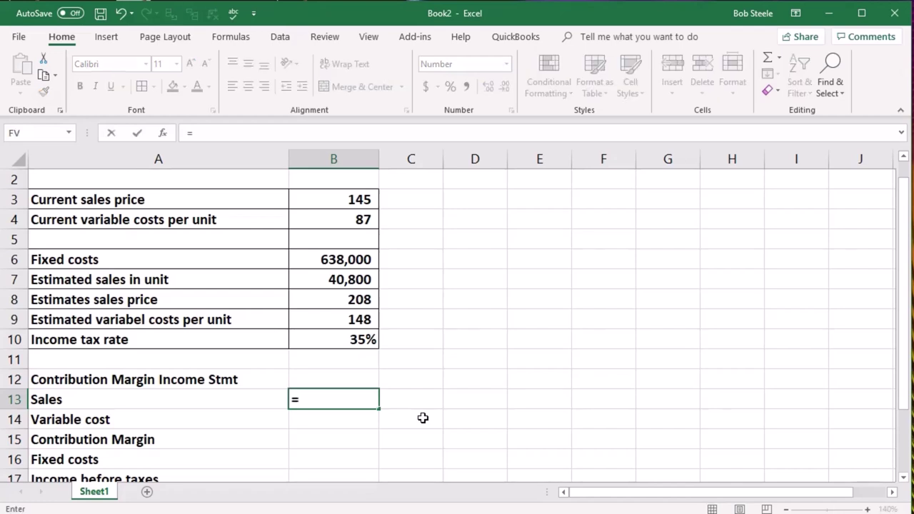
pyautogui.click(360, 300)
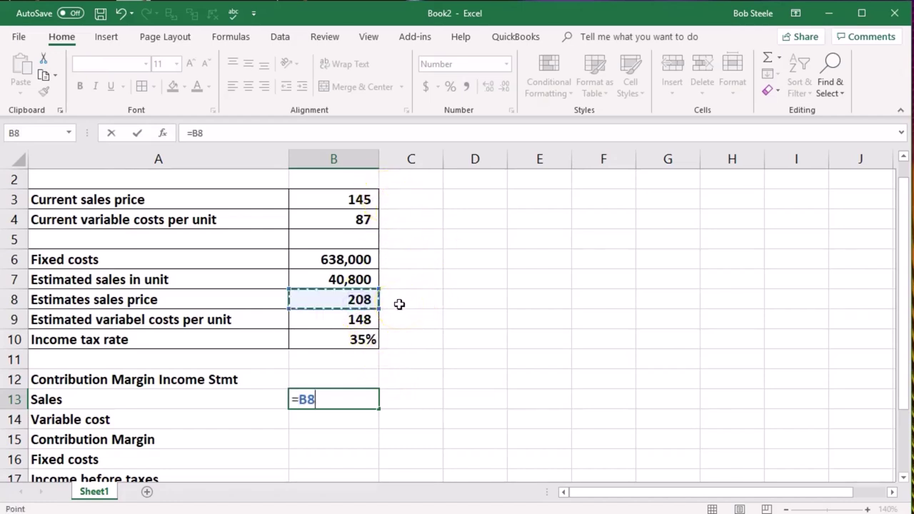
pyautogui.press('Return')
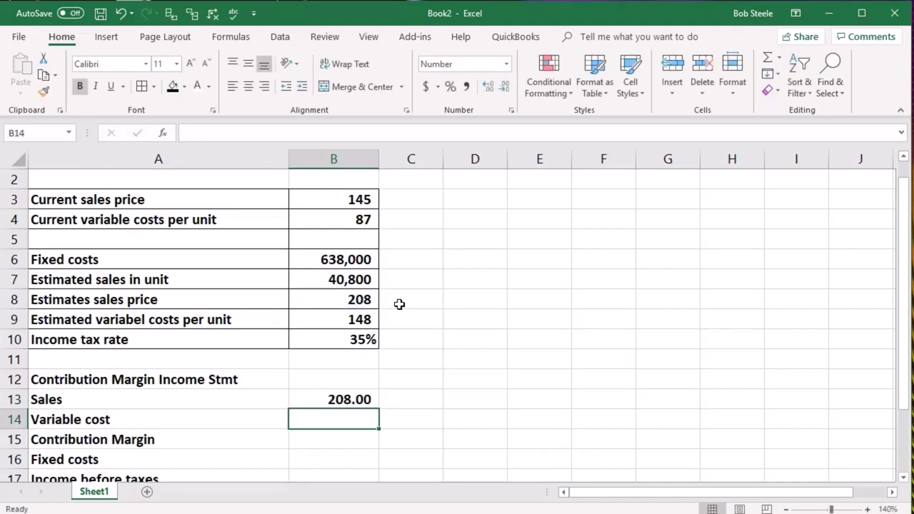
# Link the Variable cost amount in B14 to the estimated variable costs per unit in B9
pyautogui.write('=')
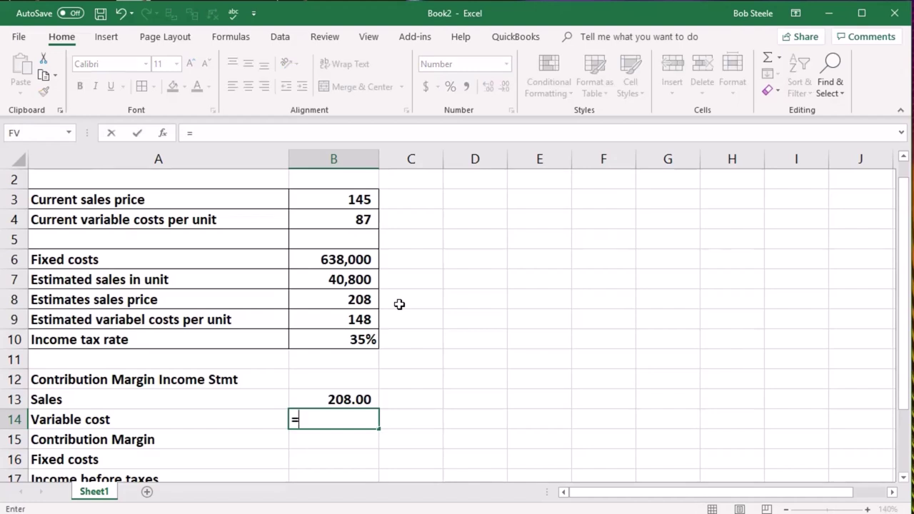
pyautogui.click(342, 321)
pyautogui.press('Return')
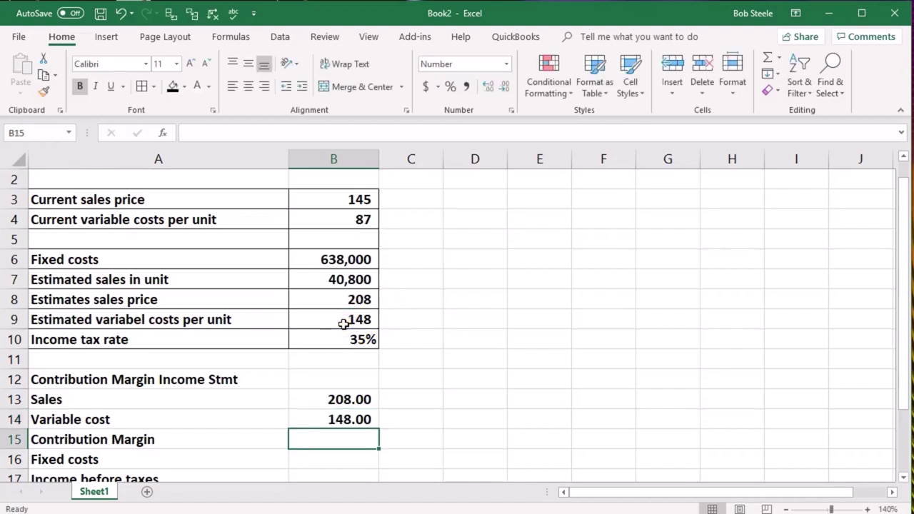
pyautogui.click(337, 204)
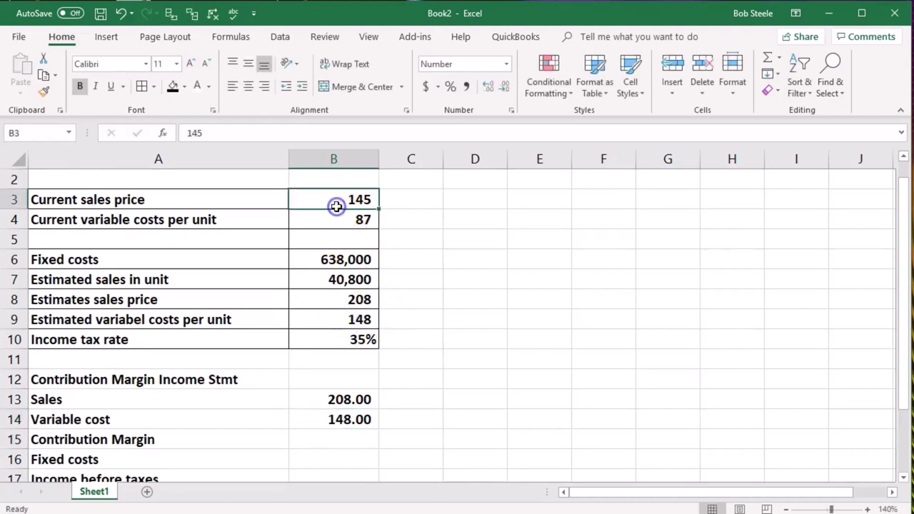
pyautogui.click(337, 218)
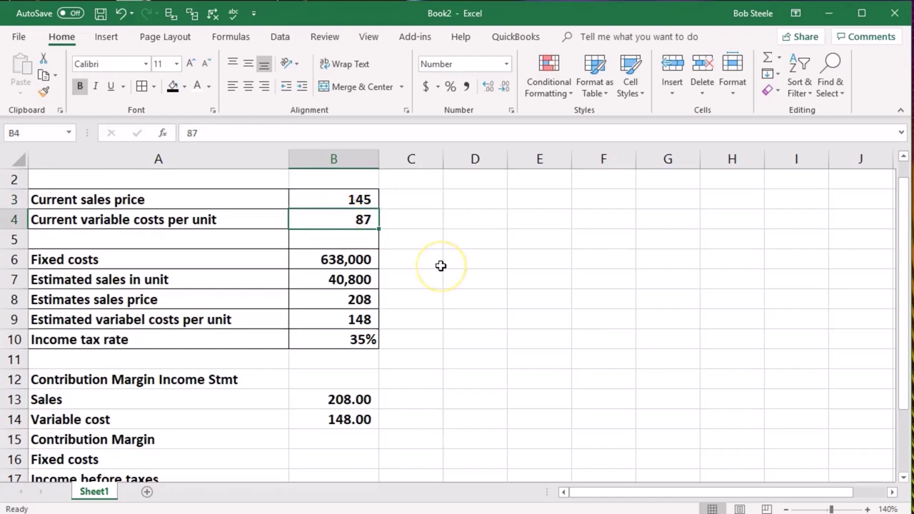
pyautogui.click(361, 317)
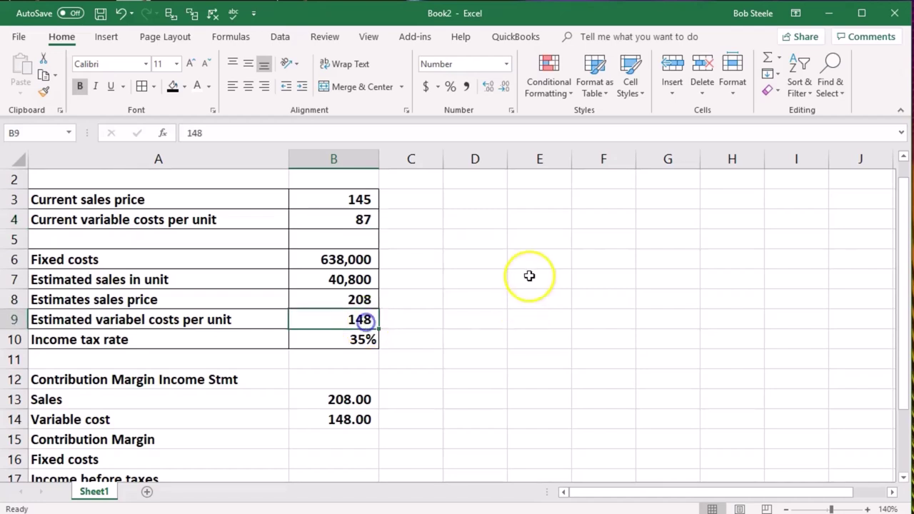
# Calculate the per-unit Contribution Margin in B15 as Sales minus Variable cost, =B13-B14
pyautogui.press('Down')
pyautogui.press('Down')
pyautogui.press('Down')
pyautogui.press('Down')
pyautogui.press('Down')
pyautogui.press('Down')
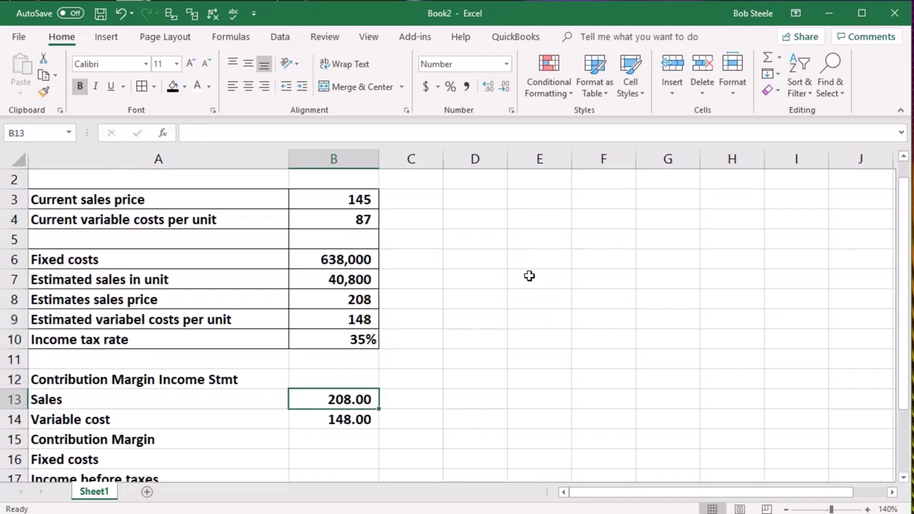
pyautogui.write('=')
pyautogui.press('Up')
pyautogui.press('Up')
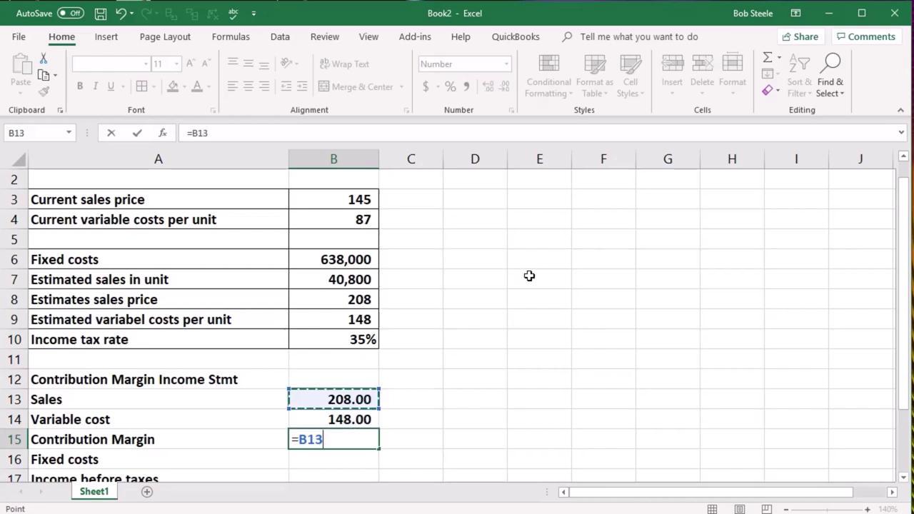
pyautogui.write('-')
pyautogui.press('Up')
pyautogui.press('Return')
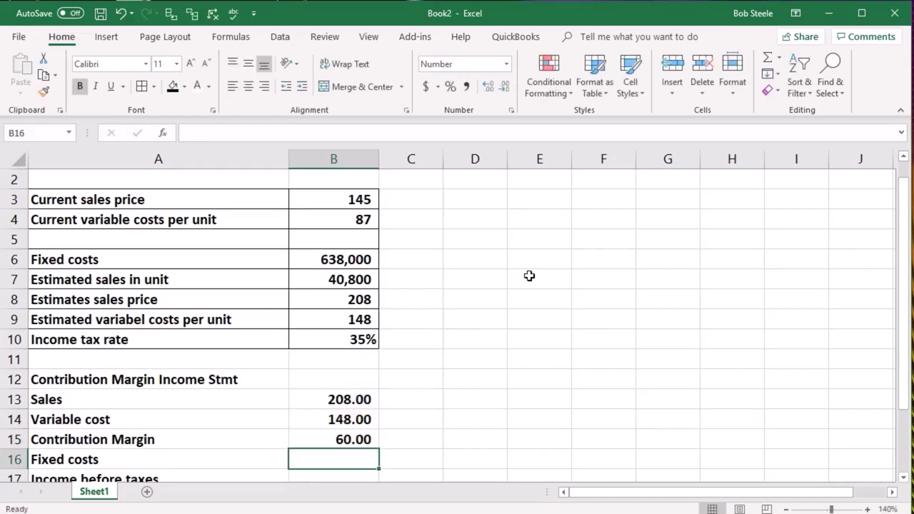
# Set the number format of rows 12 through 21 to 0 decimal places
pyautogui.scroll(-1, 525, 277)
pyautogui.scroll(-1, 221, 298)
pyautogui.moveTo(16, 259); pyautogui.dragTo(36, 440)
pyautogui.rightClick(114, 357)
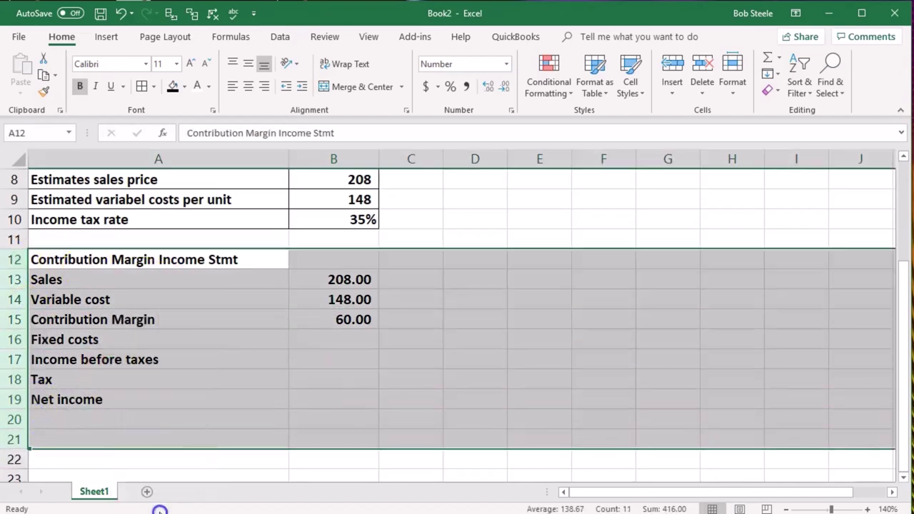
pyautogui.click(161, 512)
pyautogui.moveTo(204, 270); pyautogui.dragTo(321, 180)
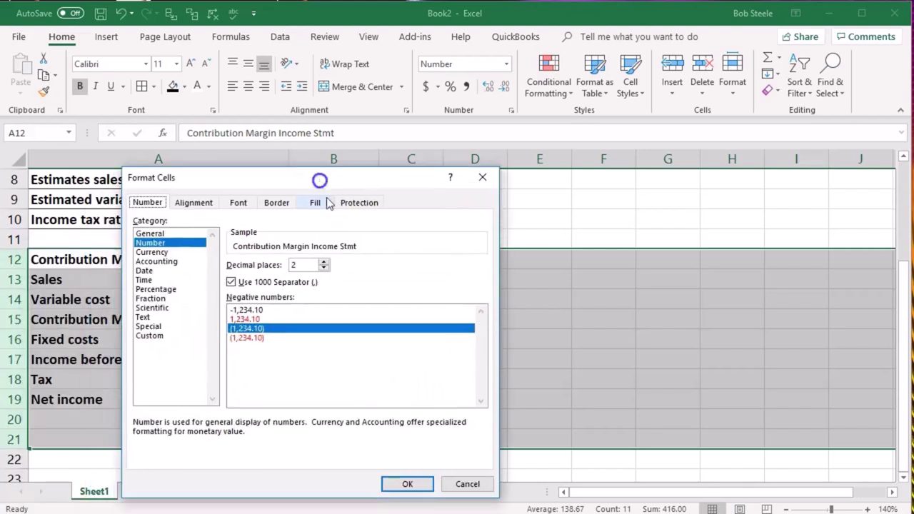
pyautogui.click(324, 269)
pyautogui.click(324, 268)
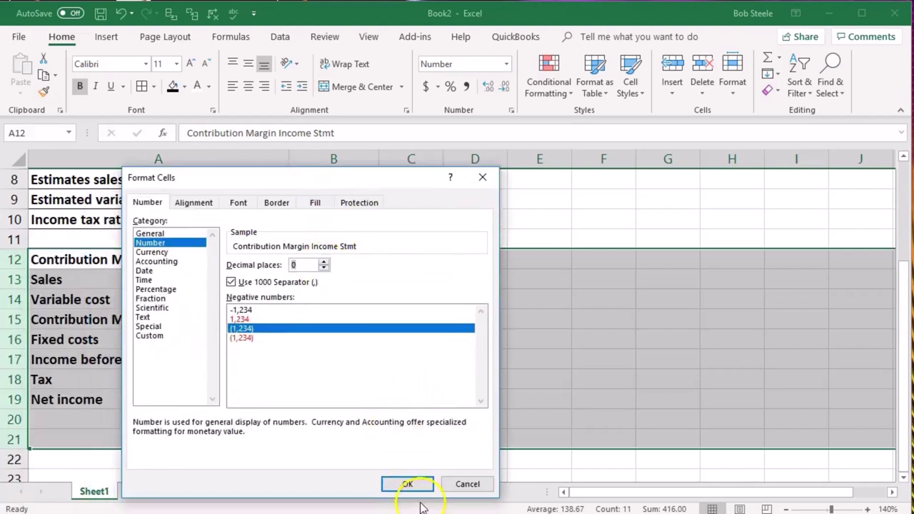
pyautogui.click(407, 485)
pyautogui.click(410, 361)
# Enter the column headings "Per Unit" in B12 and "Units" in C12
pyautogui.click(353, 340)
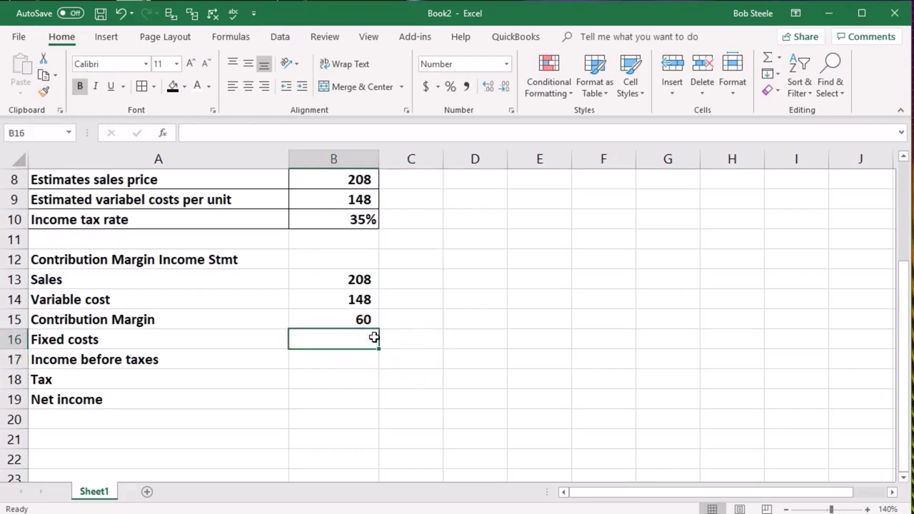
pyautogui.press('Up')
pyautogui.press('Up')
pyautogui.press('Up')
pyautogui.press('Up')
pyautogui.write('Per Unit')
pyautogui.hotkey('ctrl', 'Return')
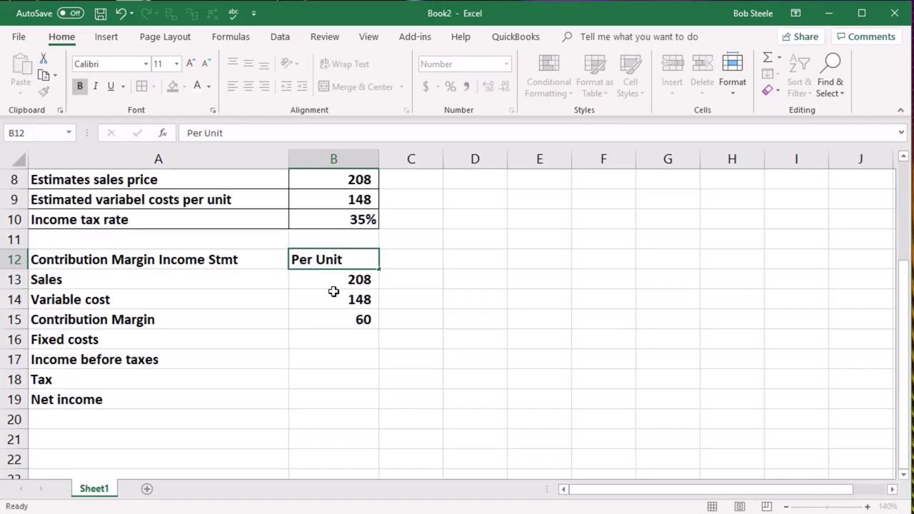
pyautogui.press('Right')
pyautogui.write('Units')
pyautogui.press('Return')
pyautogui.press('Left')
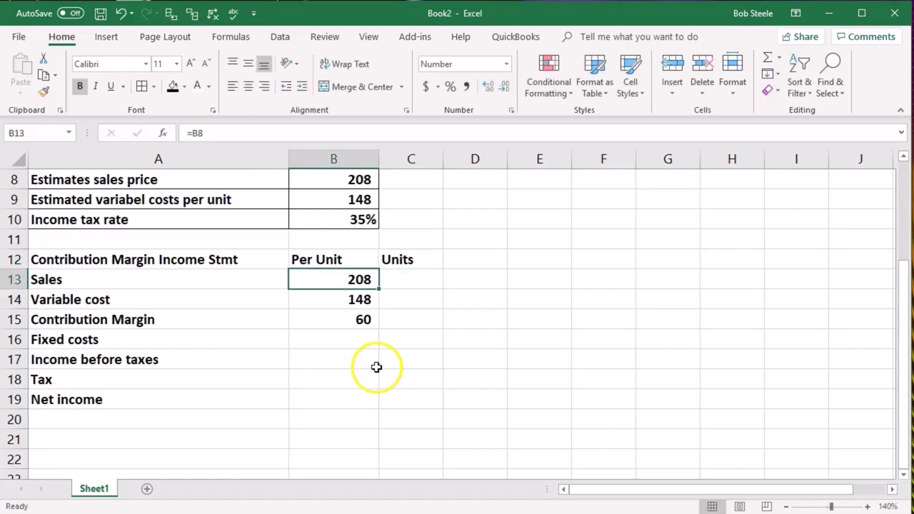
# Link the Units cells C13, C14 and C15 each to the estimated sales in units with =B7
pyautogui.scroll(1, 376, 367)
pyautogui.click(410, 344)
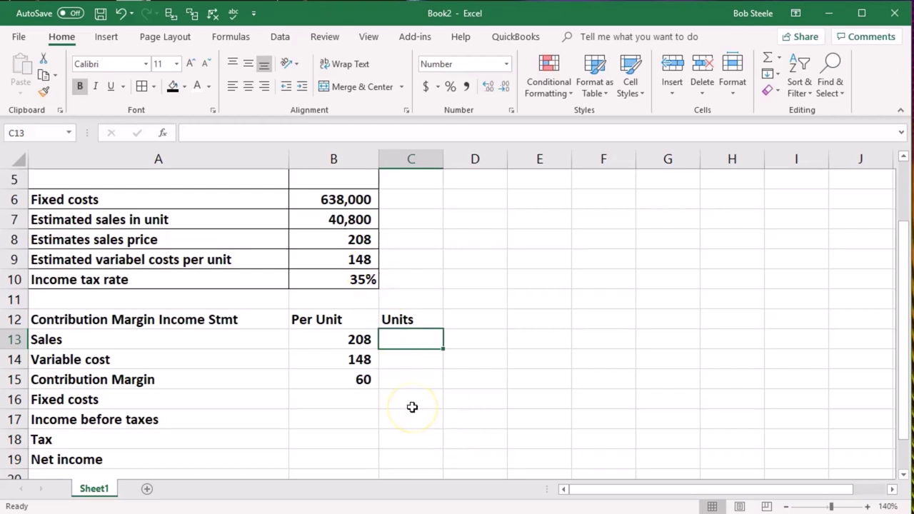
pyautogui.write('=')
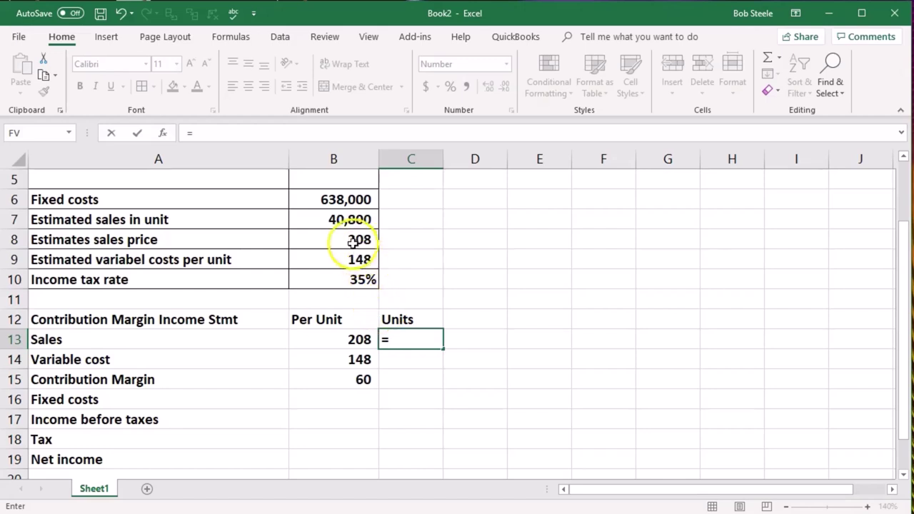
pyautogui.click(341, 218)
pyautogui.press('Return')
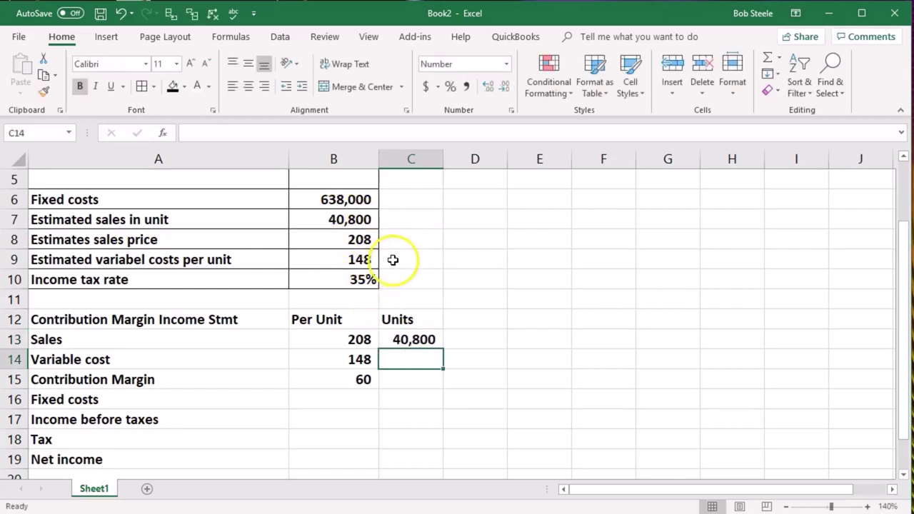
pyautogui.write('=')
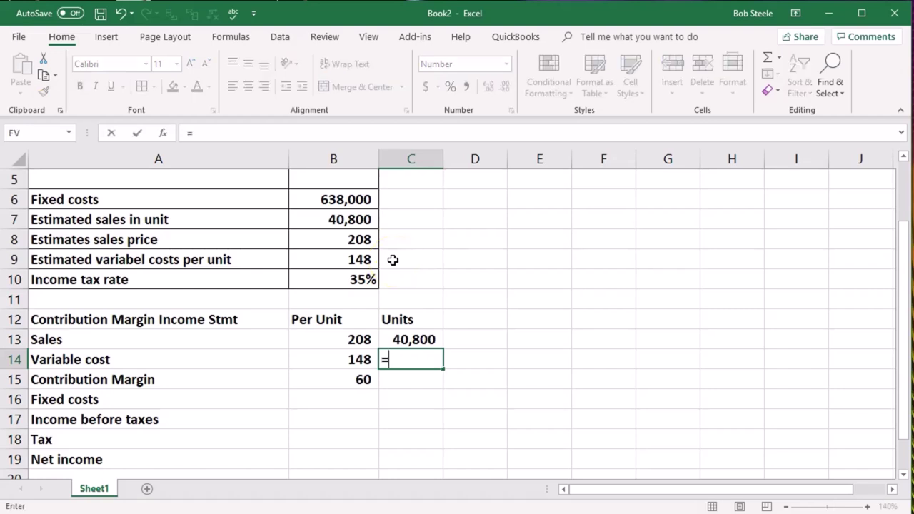
pyautogui.click(355, 219)
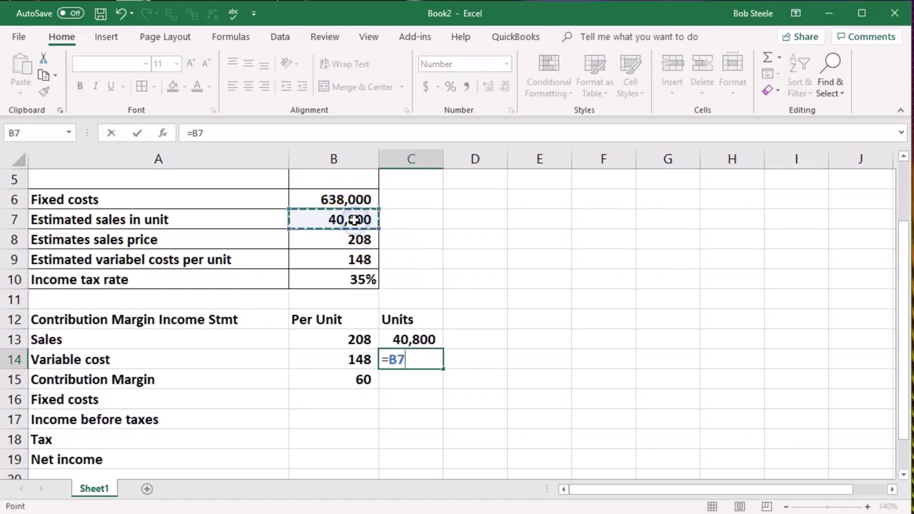
pyautogui.press('Return')
pyautogui.write('=')
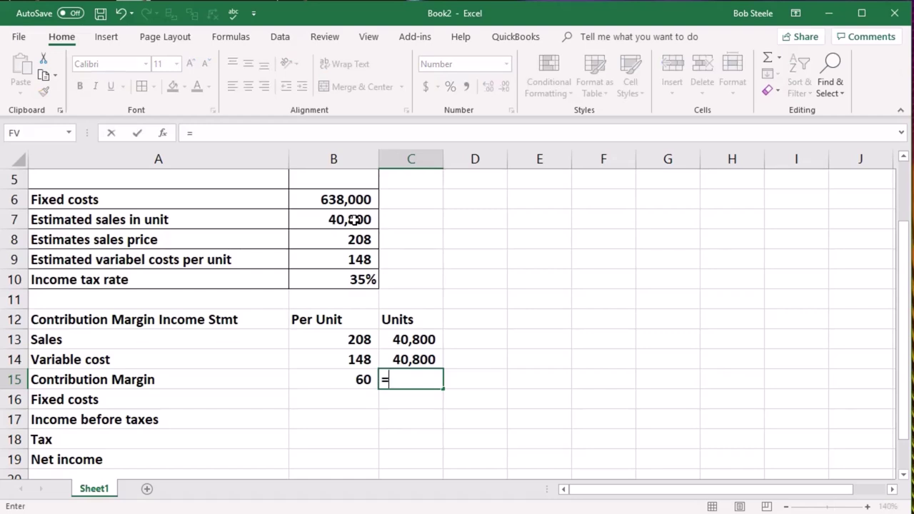
pyautogui.click(339, 221)
pyautogui.press('Return')
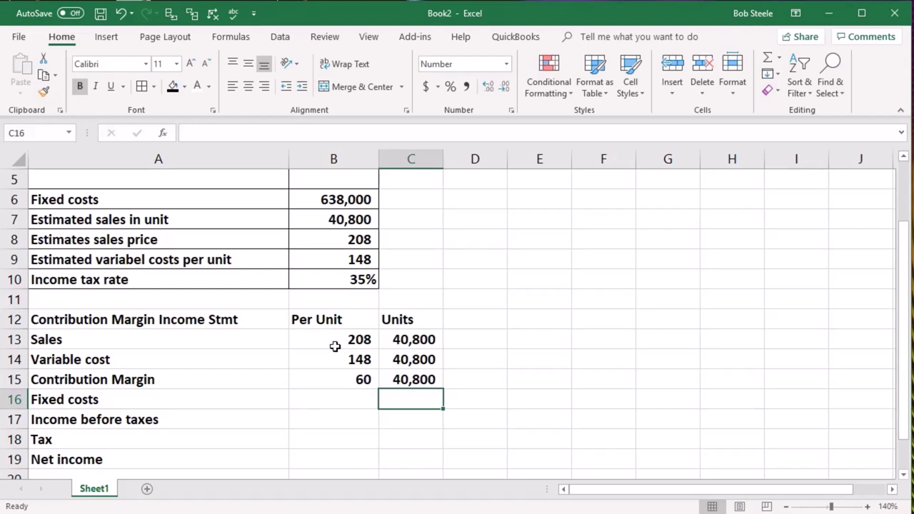
# Calculate total Sales in D13 as price per unit times units, =B13*C13
pyautogui.click(460, 338)
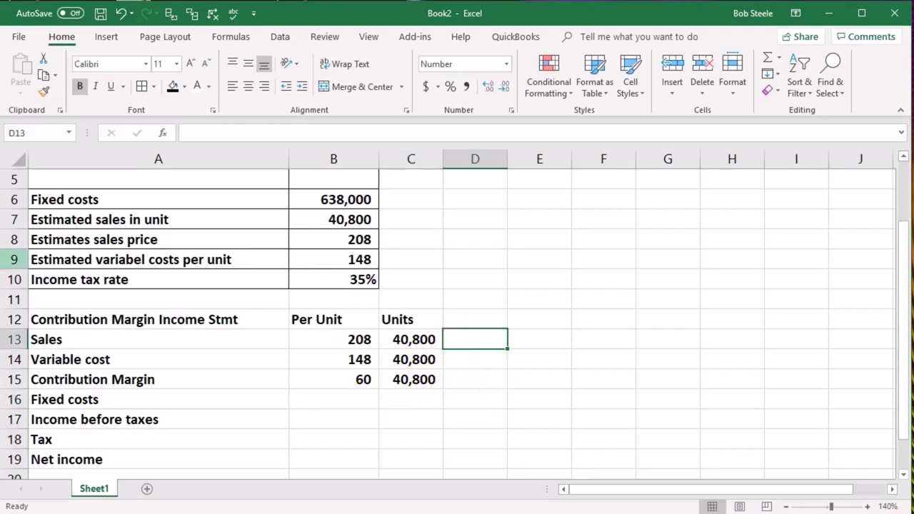
pyautogui.write('=')
pyautogui.press('Left')
pyautogui.press('Left')
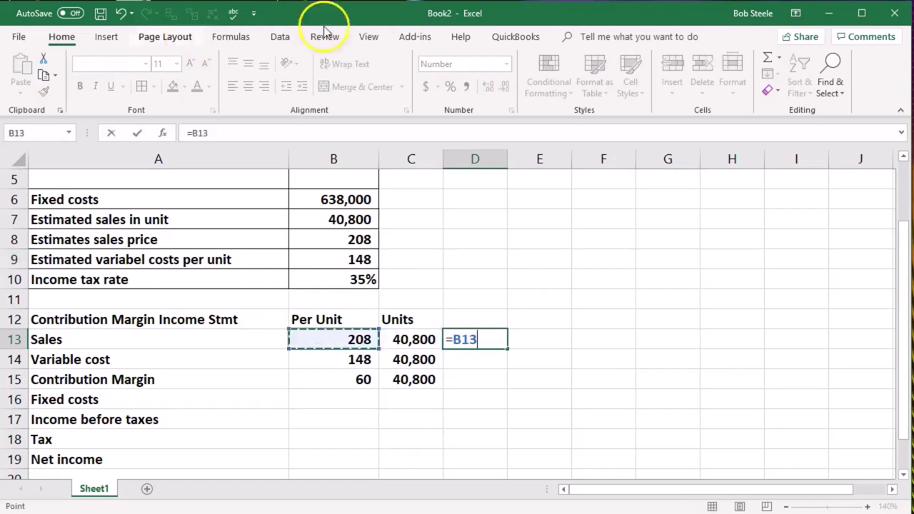
pyautogui.write('*')
pyautogui.press('Left')
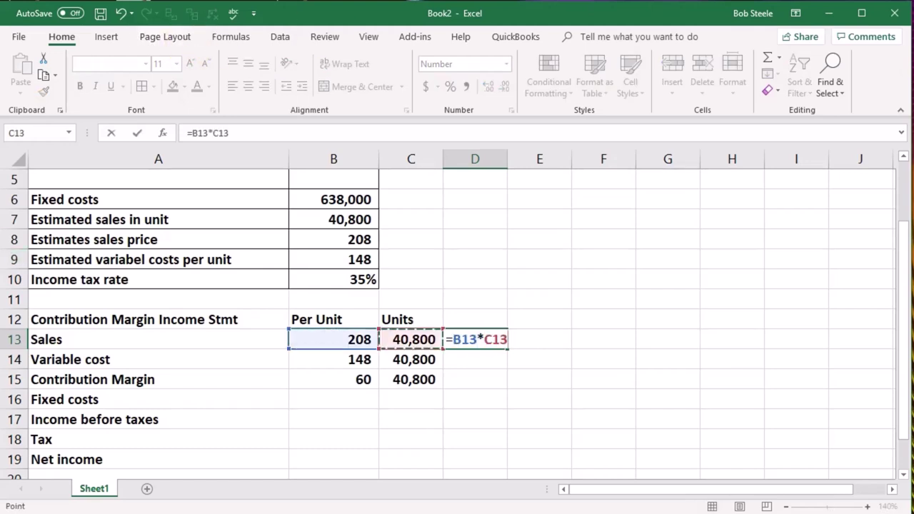
pyautogui.press('Return')
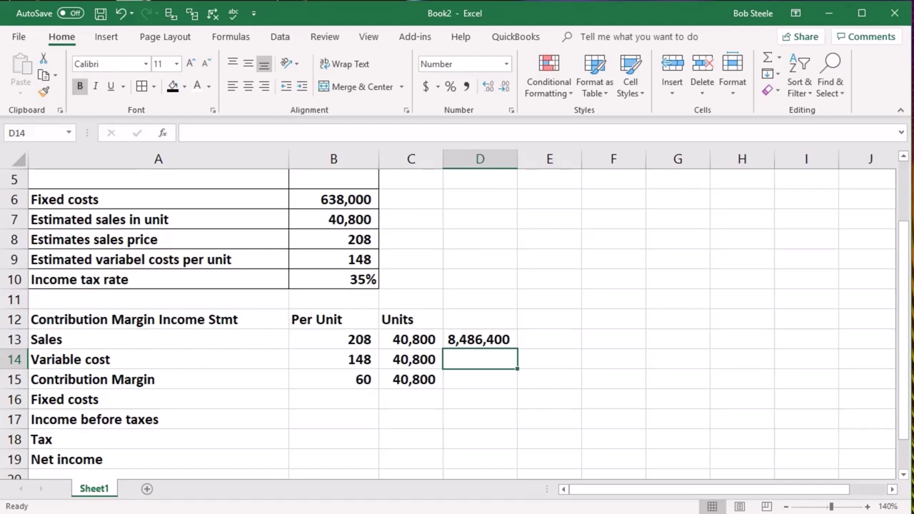
# Calculate total Variable cost in D14 as cost per unit times units, =B14*C14
pyautogui.write('=')
pyautogui.press('Left')
pyautogui.press('Left')
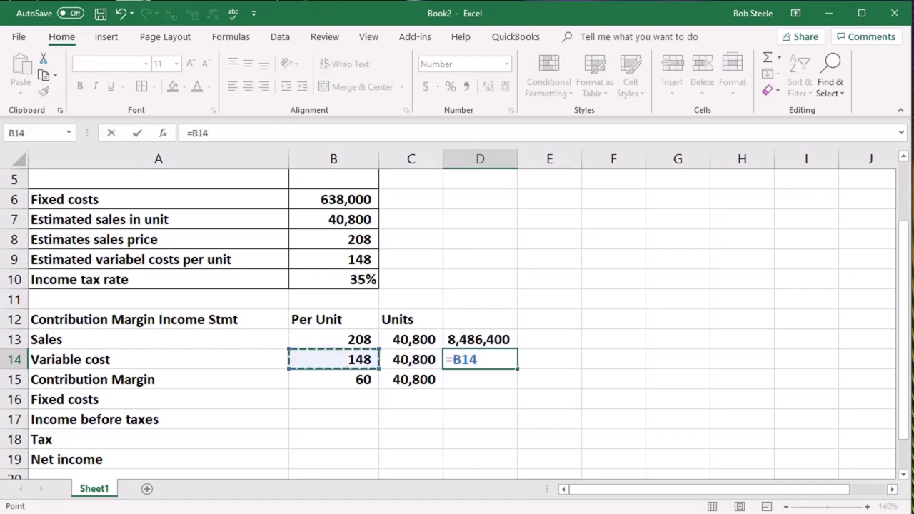
pyautogui.write('*')
pyautogui.press('Left')
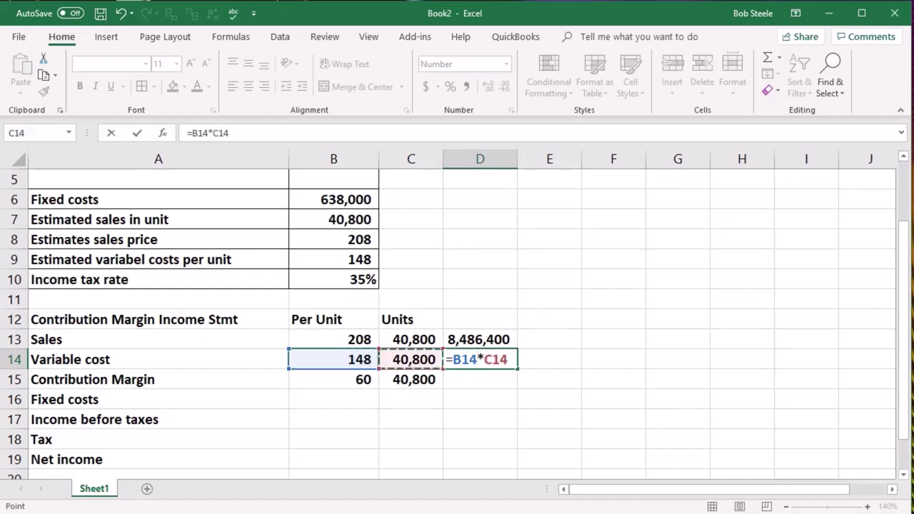
pyautogui.hotkey('ctrl', 'Return')
pyautogui.press('Return')
pyautogui.press('Up')
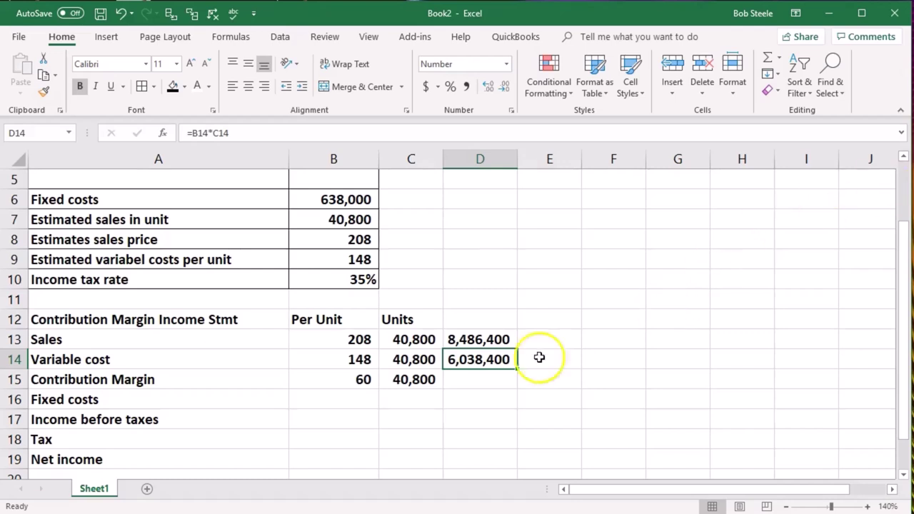
# Calculate the total Contribution Margin in D15 as per-unit margin times units, =B15*C15
pyautogui.click(476, 377)
pyautogui.write('=')
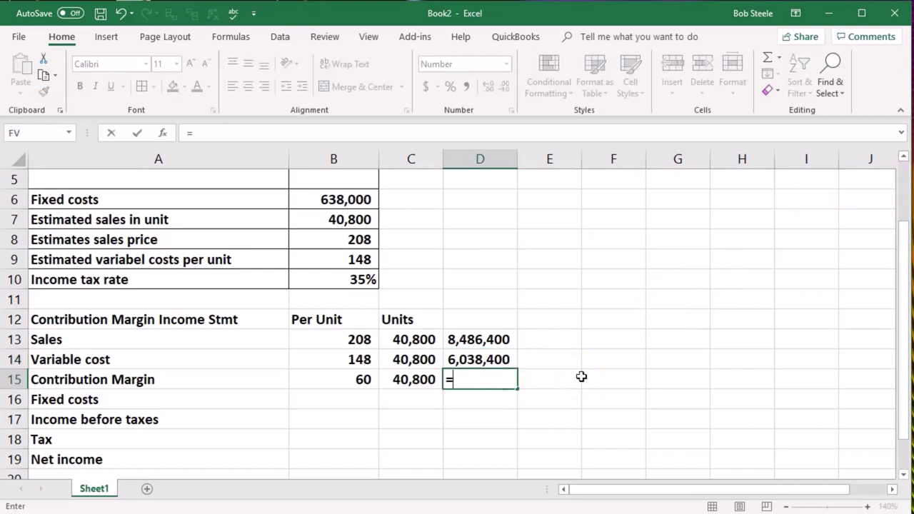
pyautogui.press('Left')
pyautogui.press('Left')
pyautogui.write('*')
pyautogui.press('Left')
pyautogui.press('Return')
pyautogui.click(581, 378)
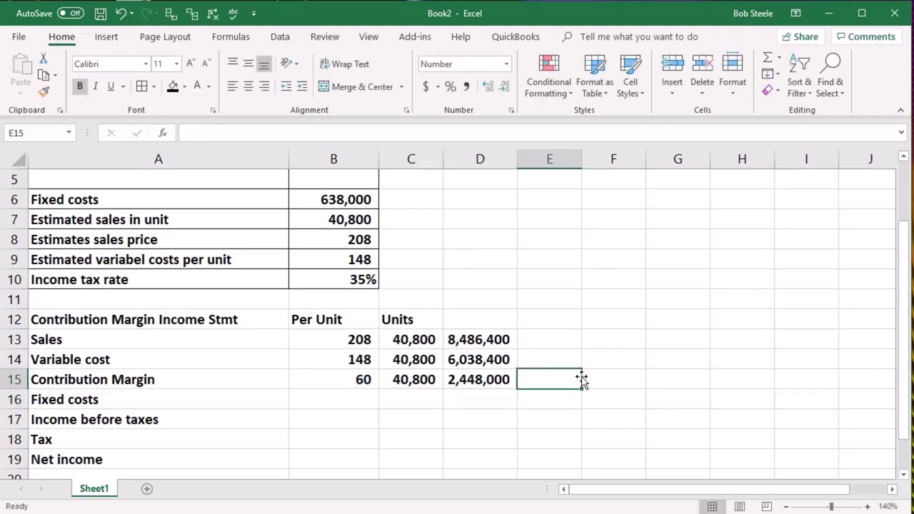
# Cross-check the total contribution margin in E15 with =D13-D14, and clear the check cell
pyautogui.write('=')
pyautogui.press('Left')
pyautogui.press('Up')
pyautogui.press('Up')
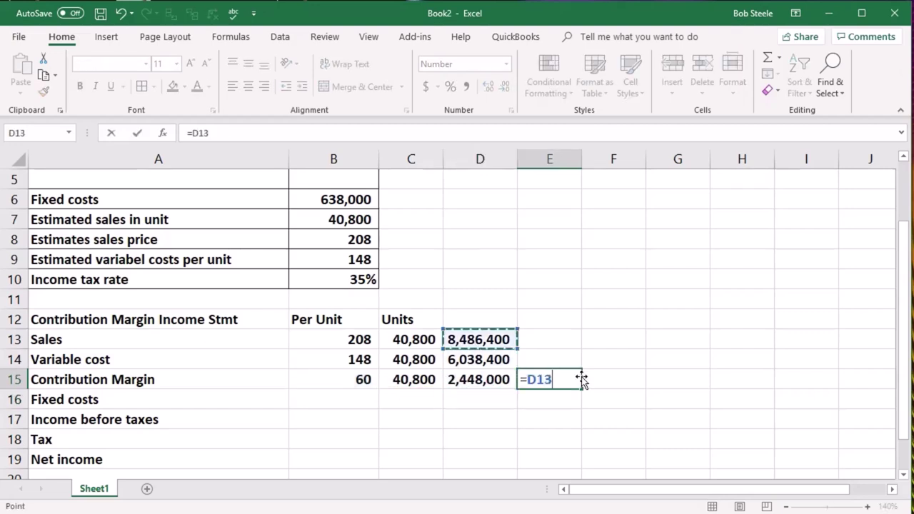
pyautogui.write('-')
pyautogui.press('Left')
pyautogui.press('Up')
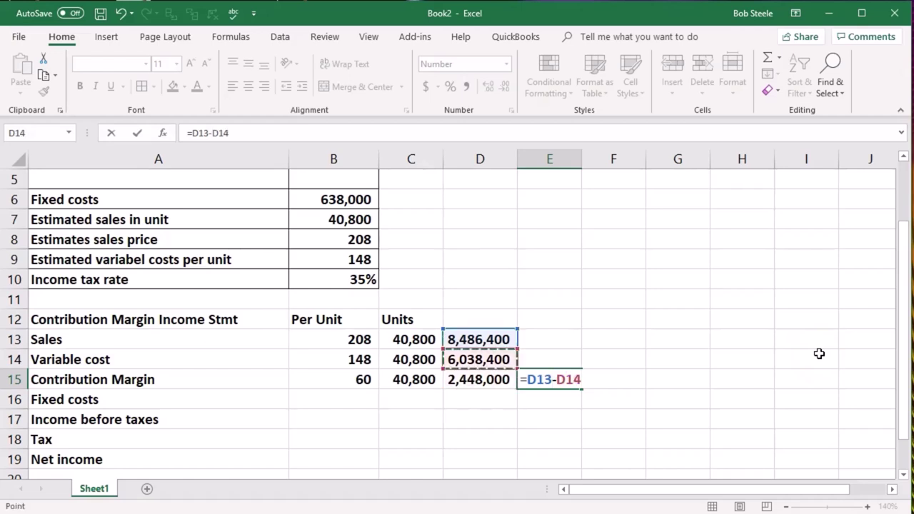
pyautogui.press('Return')
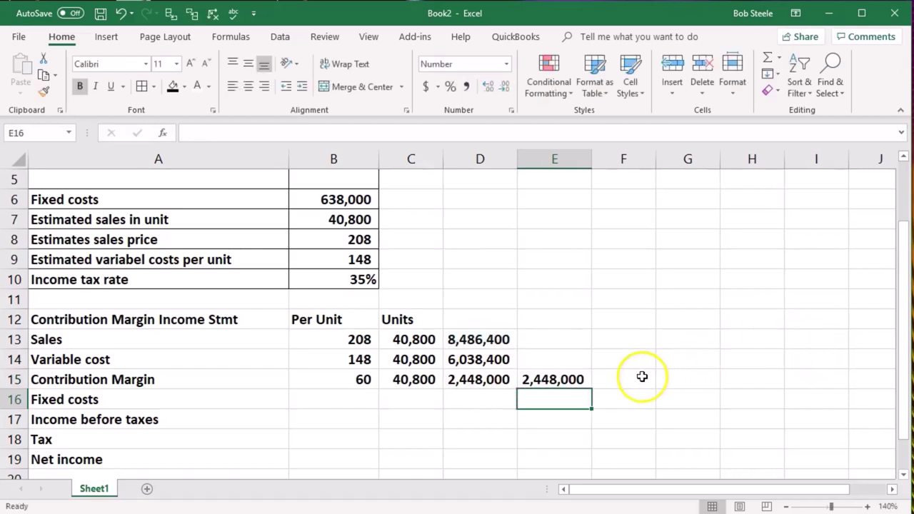
pyautogui.click(574, 381)
pyautogui.press('Delete')
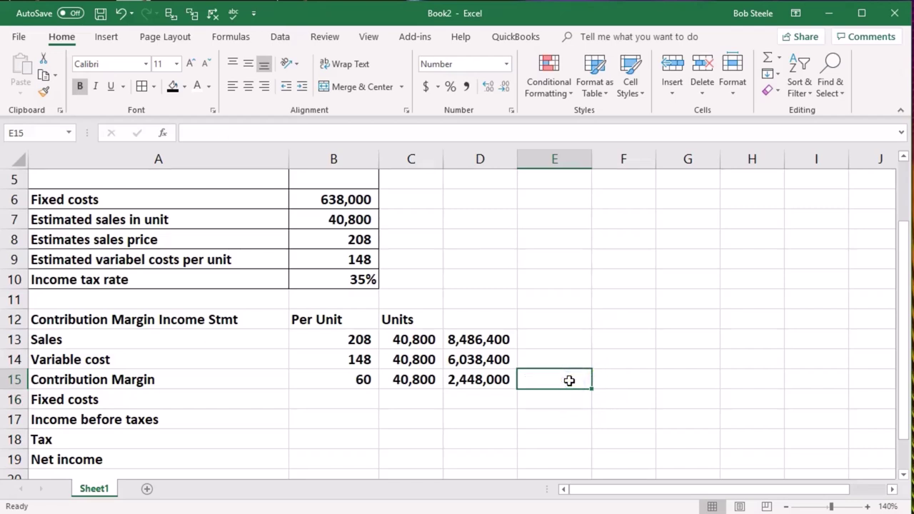
# Link the total Fixed costs in D16 to the fixed costs input with =B6
pyautogui.press('Down')
pyautogui.press('Left')
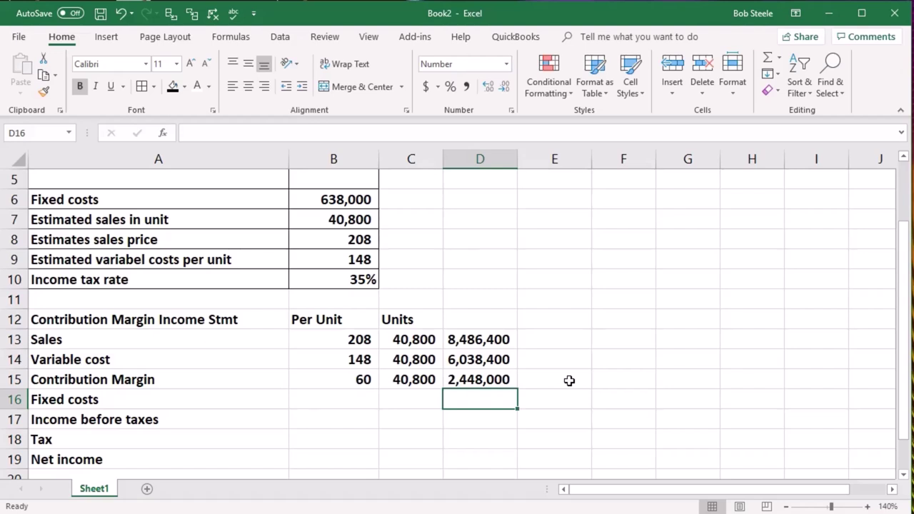
pyautogui.write('=')
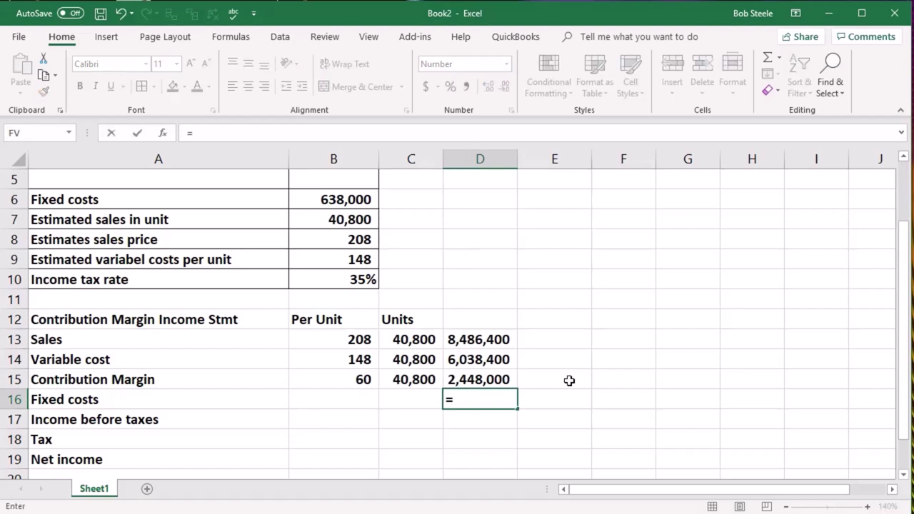
pyautogui.click(342, 199)
pyautogui.press('Return')
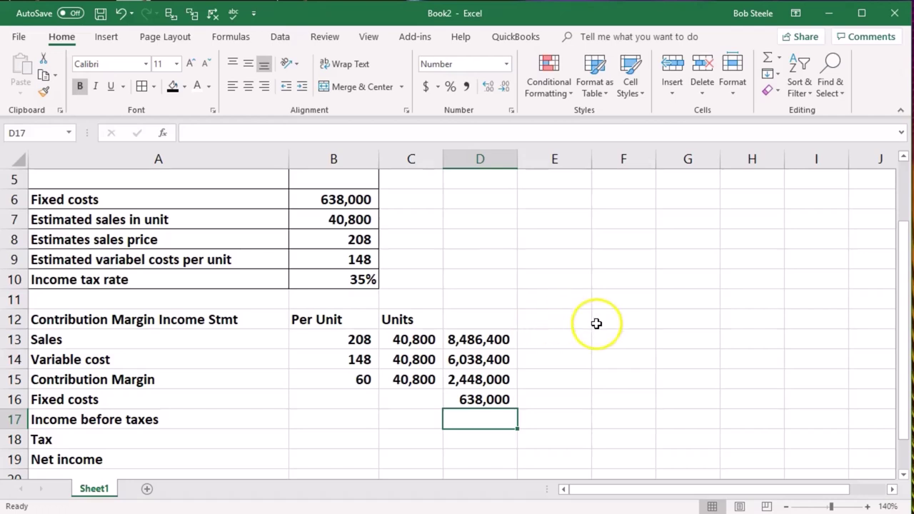
# Underline the Variable cost amounts in B14 and D14 and the Fixed costs total in D16
pyautogui.click(480, 360)
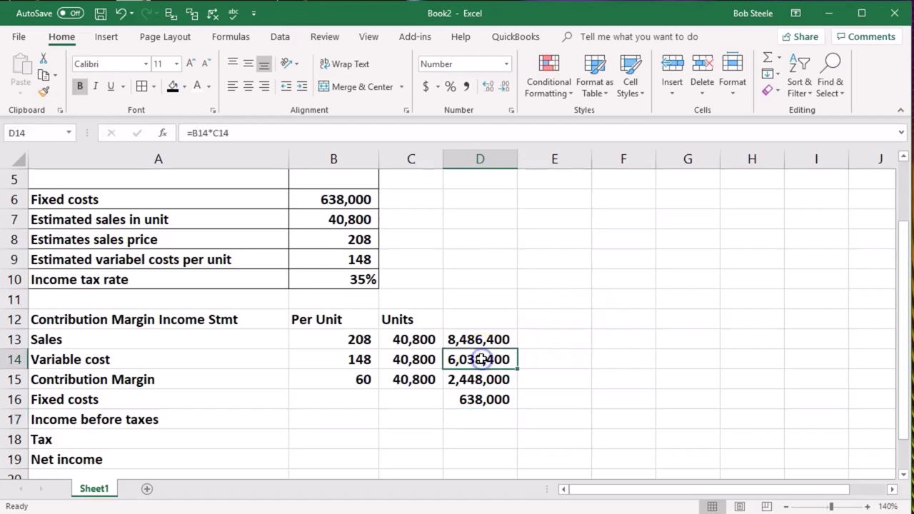
pyautogui.keyDown('ctrl'); pyautogui.click(364, 360); pyautogui.keyUp('ctrl')
pyautogui.click(110, 85)
pyautogui.click(245, 292)
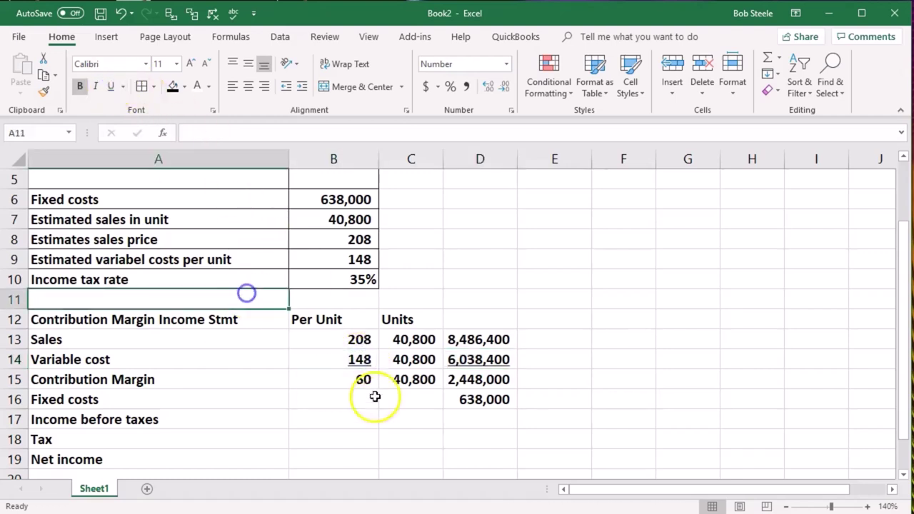
pyautogui.click(479, 377)
pyautogui.click(483, 402)
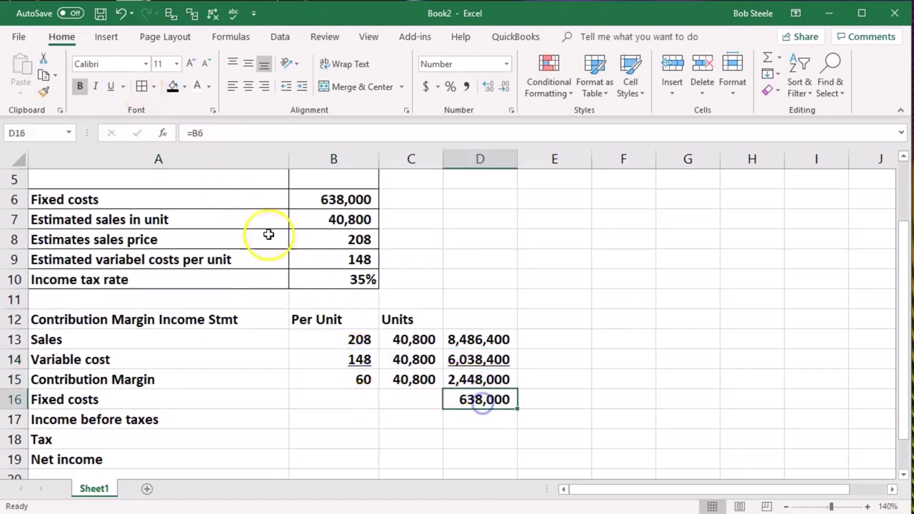
pyautogui.click(111, 86)
pyautogui.click(475, 364)
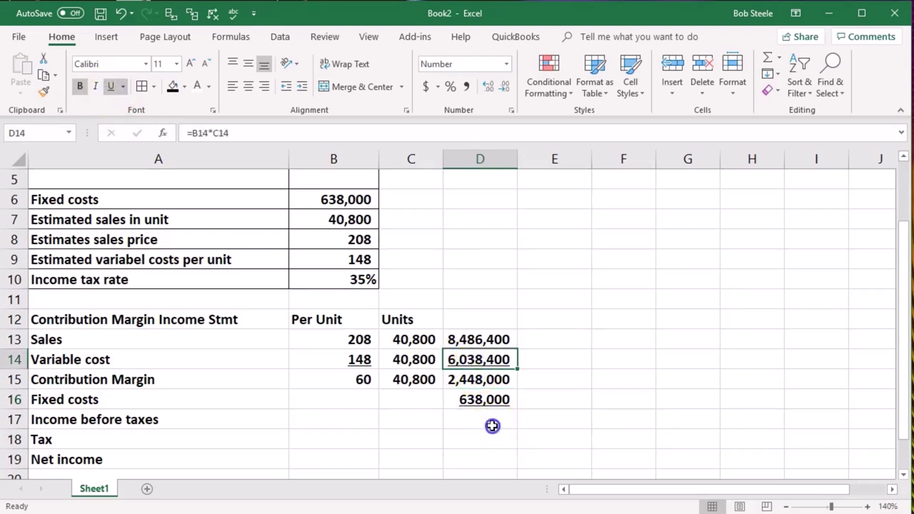
# Calculate Income before taxes in D17 as contribution margin minus fixed costs, =D15-D16
pyautogui.click(493, 422)
pyautogui.write('=')
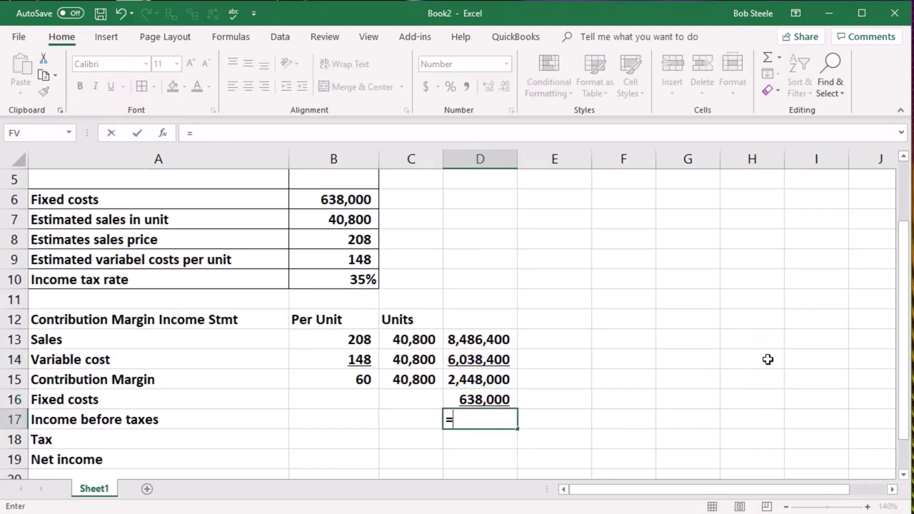
pyautogui.click(491, 381)
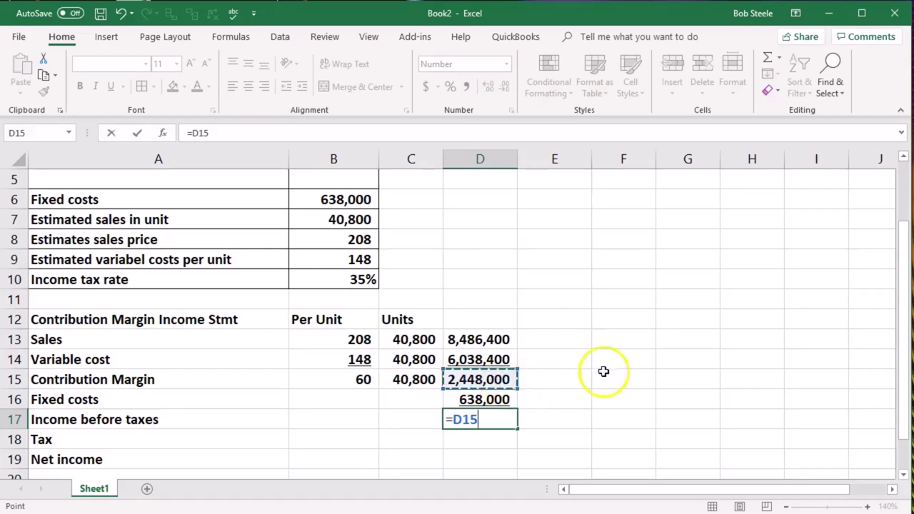
pyautogui.write('-')
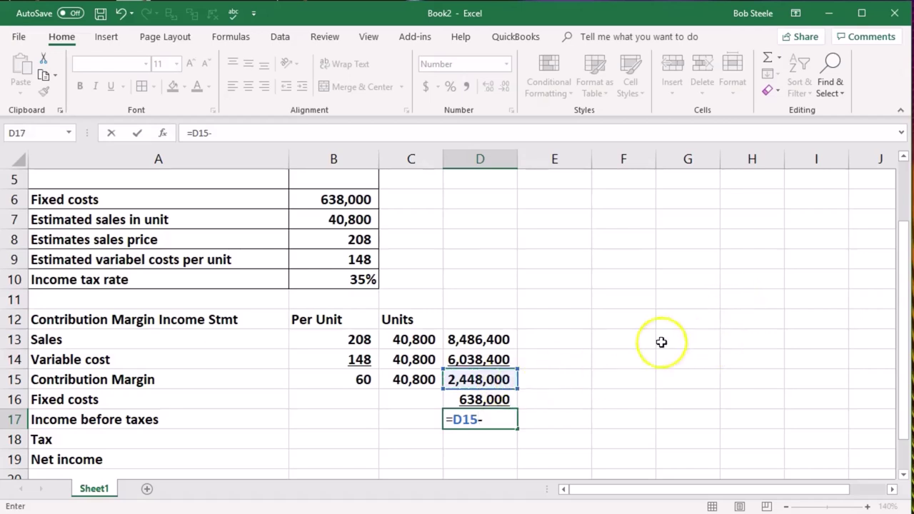
pyautogui.click(493, 400)
pyautogui.press('Return')
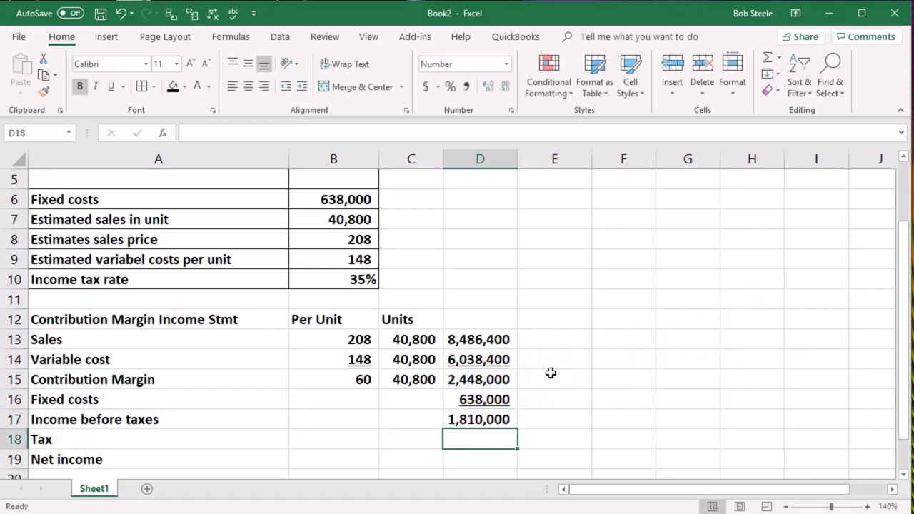
# Calculate Tax in D18 as income before taxes times the income tax rate, =D17*B10
pyautogui.scroll(1, 551, 371)
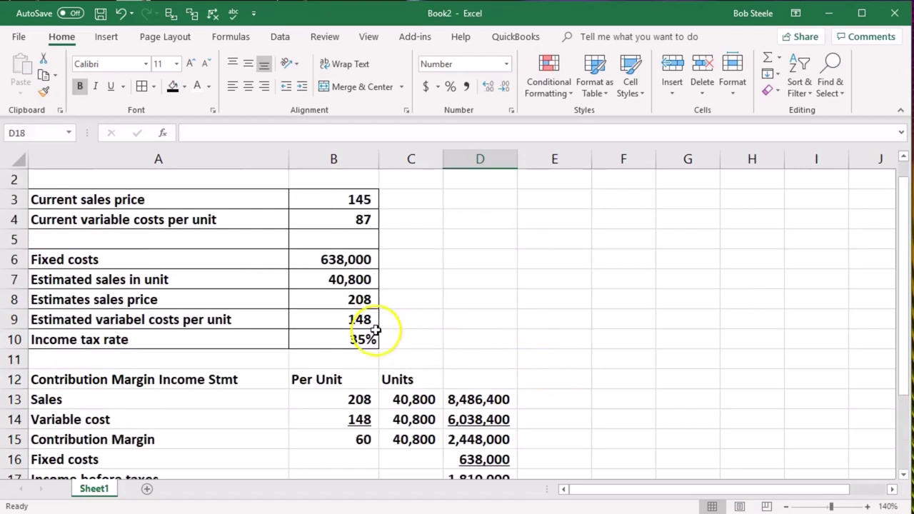
pyautogui.scroll(-1, 659, 330)
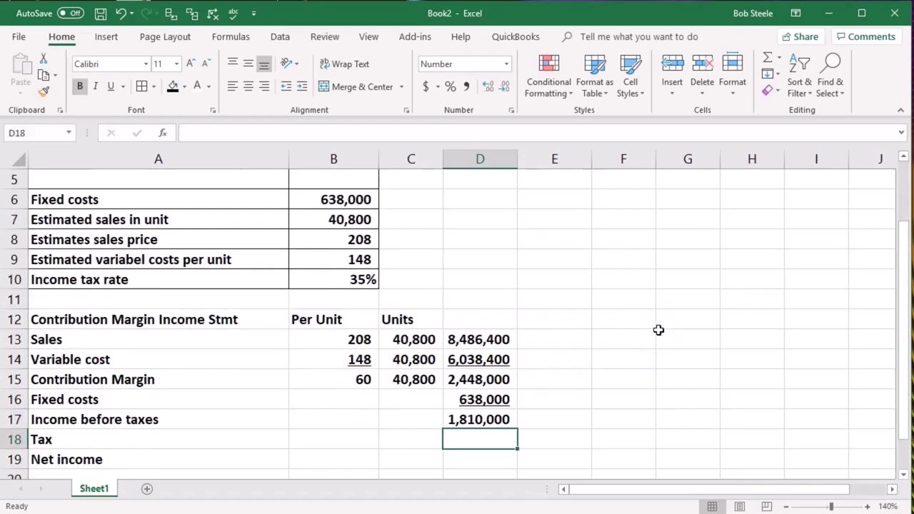
pyautogui.write('=')
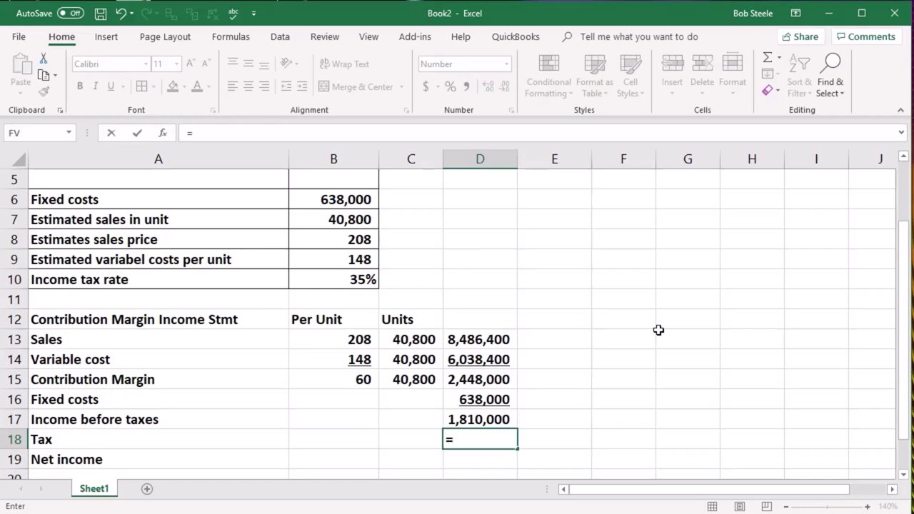
pyautogui.click(492, 419)
pyautogui.write('*')
pyautogui.click(337, 278)
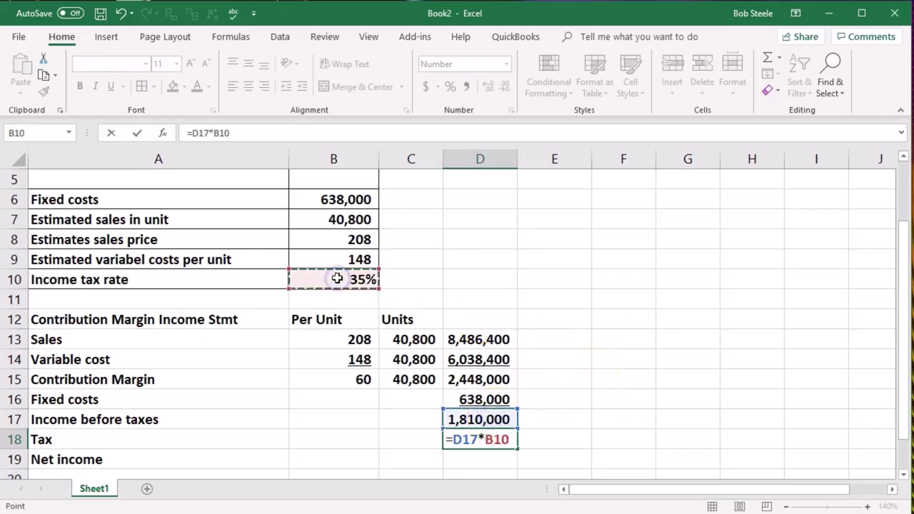
pyautogui.press('Return')
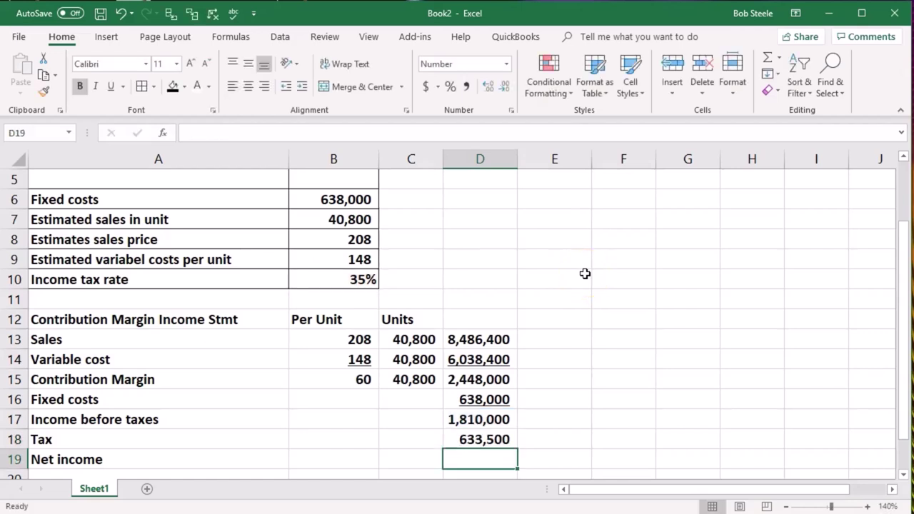
# Calculate Net income in D19 as income before taxes minus tax, =D17-D18
pyautogui.write('=')
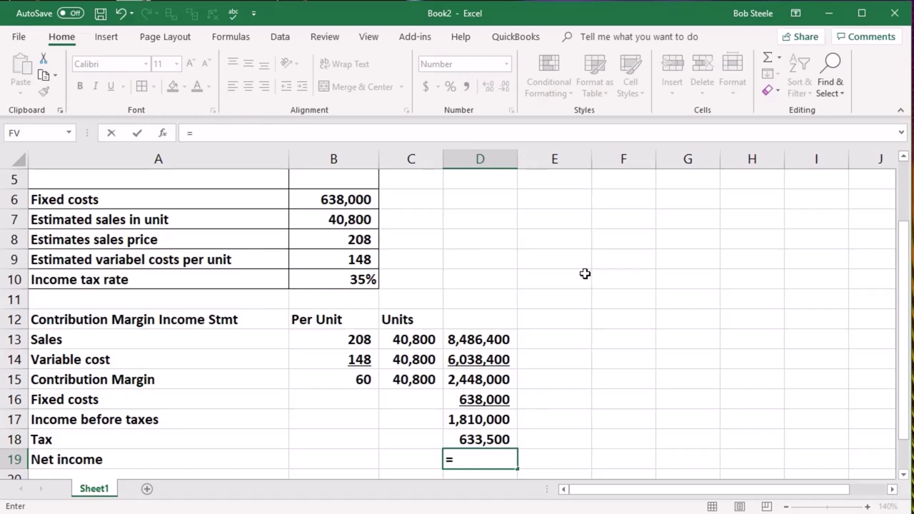
pyautogui.click(500, 419)
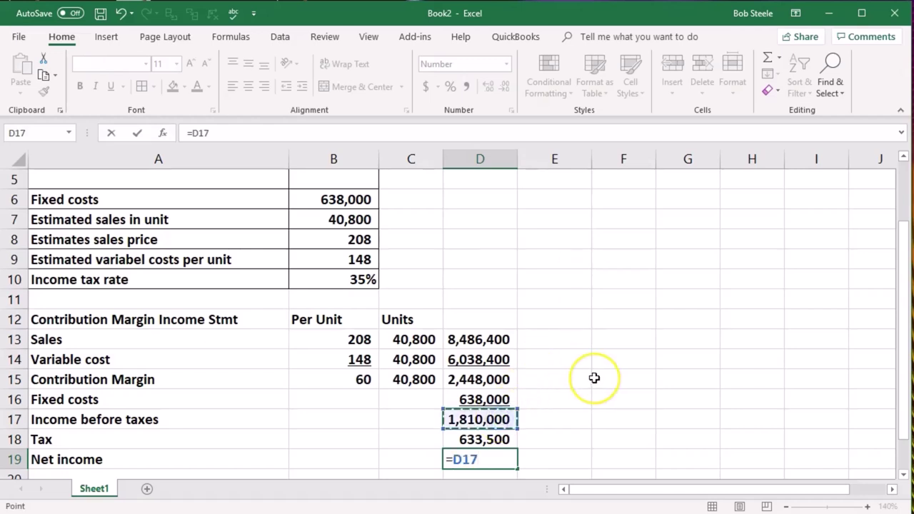
pyautogui.write('-')
pyautogui.click(496, 440)
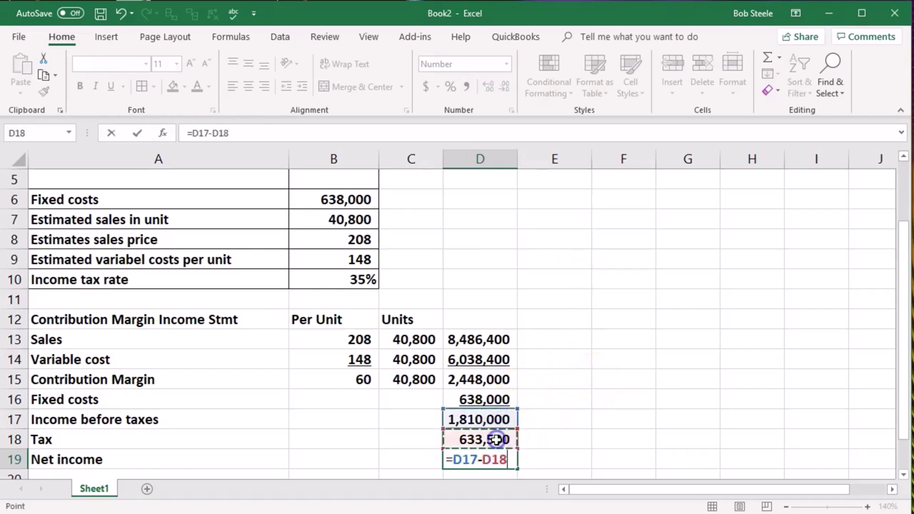
pyautogui.press('Return')
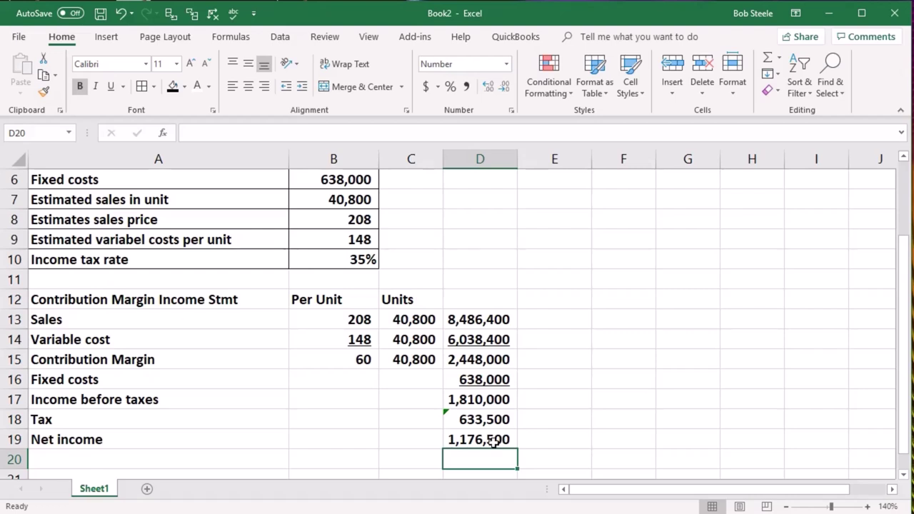
# Underline the Tax amount in D18 and apply a double underline to Net income in D19
pyautogui.click(477, 419)
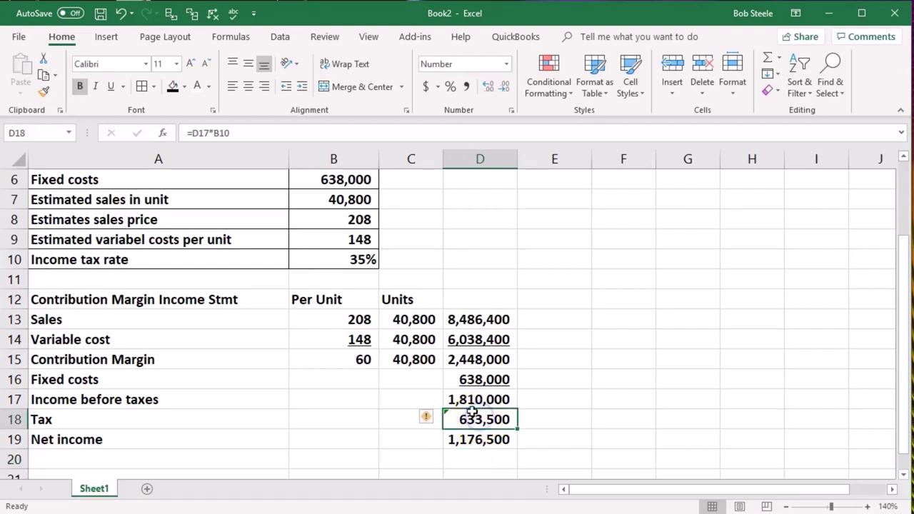
pyautogui.click(112, 86)
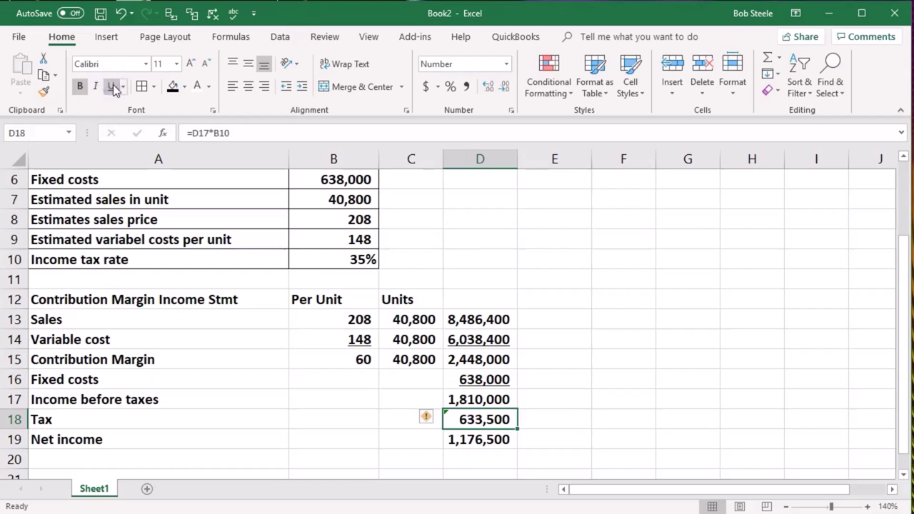
pyautogui.click(480, 437)
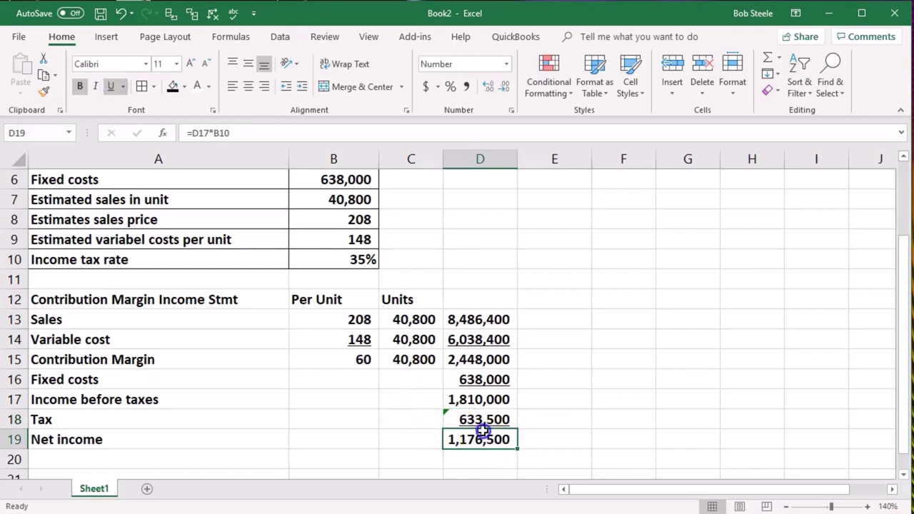
pyautogui.click(123, 87)
pyautogui.click(129, 122)
pyautogui.click(498, 280)
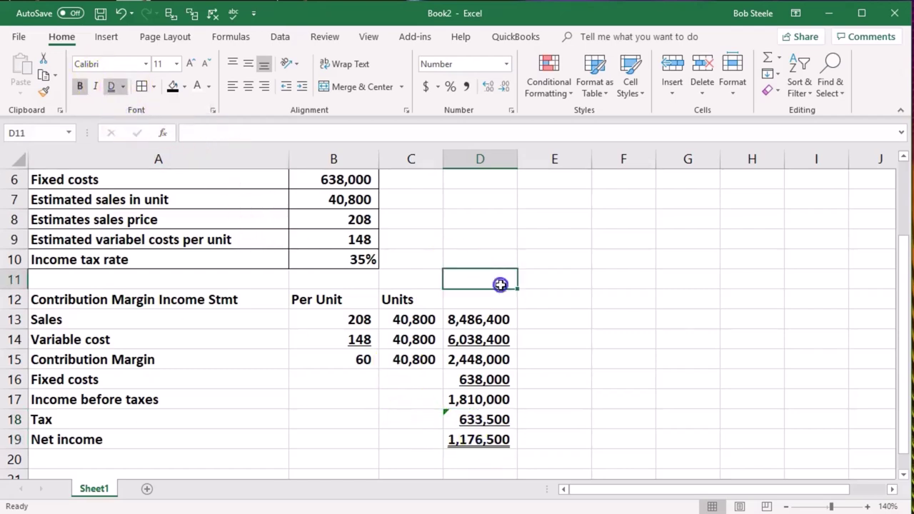
# Enter the column heading Total in D12 of the contribution margin income statement
pyautogui.click(481, 294)
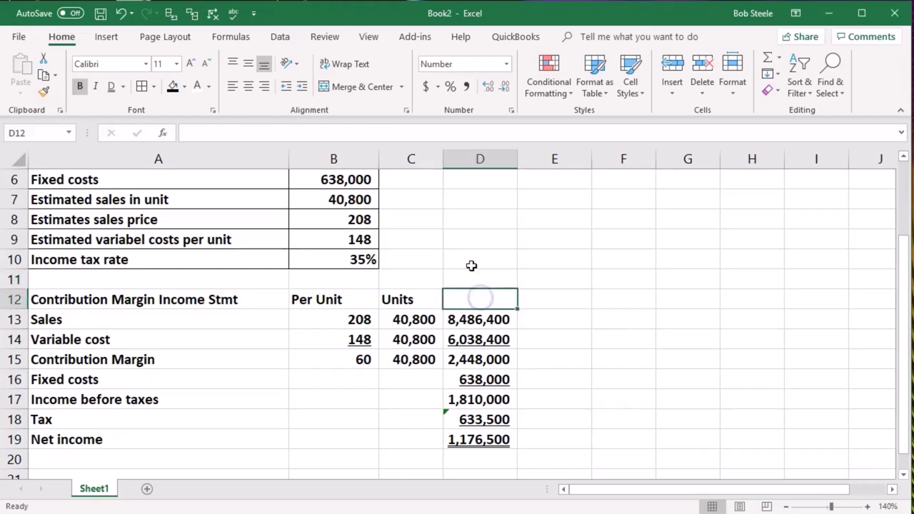
pyautogui.write('Total')
pyautogui.press('Return')
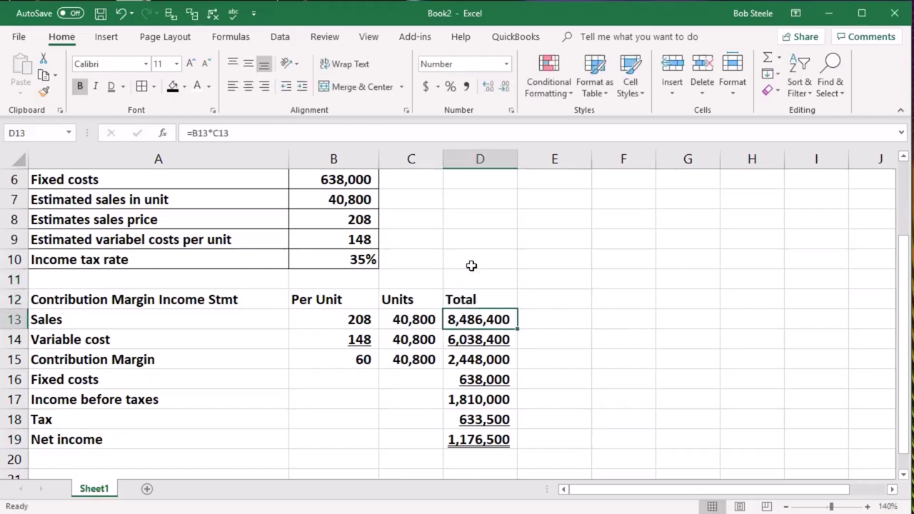
# Highlight the estimated sales in units cell B7 with a standard yellow fill
pyautogui.click(553, 314)
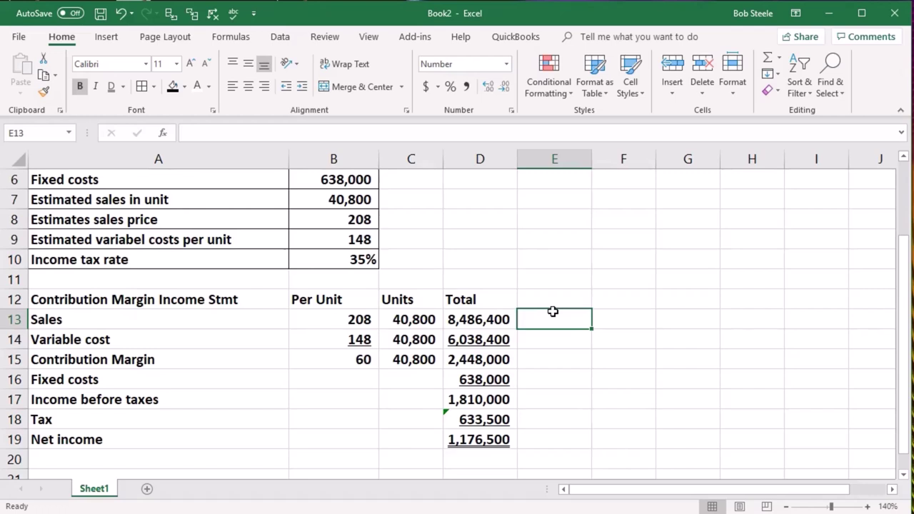
pyautogui.scroll(1, 552, 311)
pyautogui.click(354, 261)
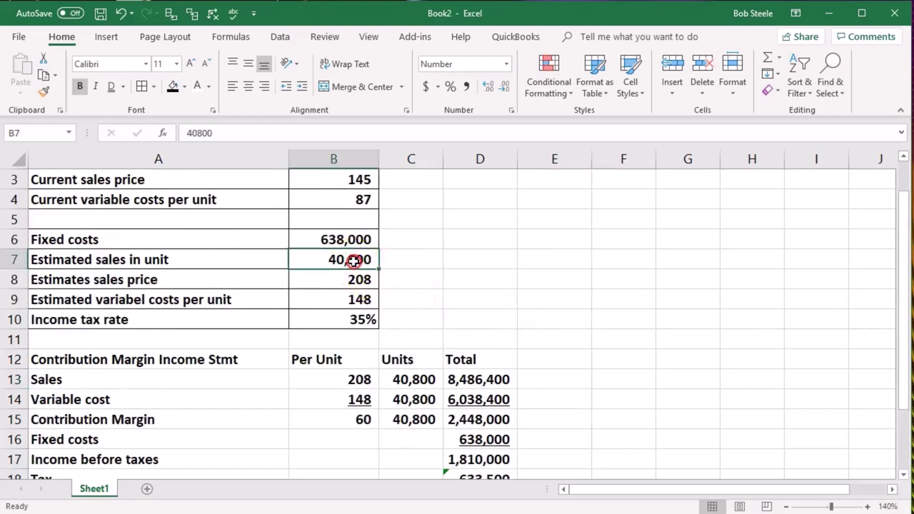
pyautogui.rightClick(354, 262)
pyautogui.click(424, 238)
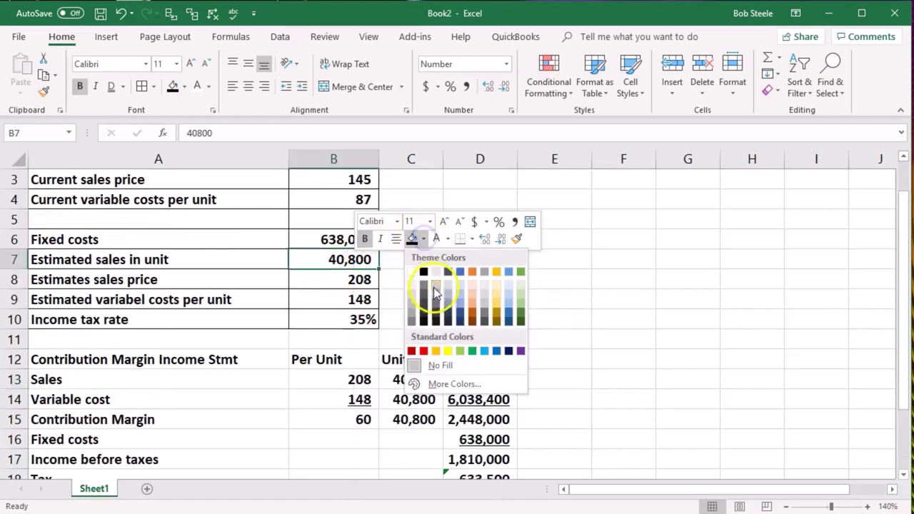
pyautogui.click(448, 350)
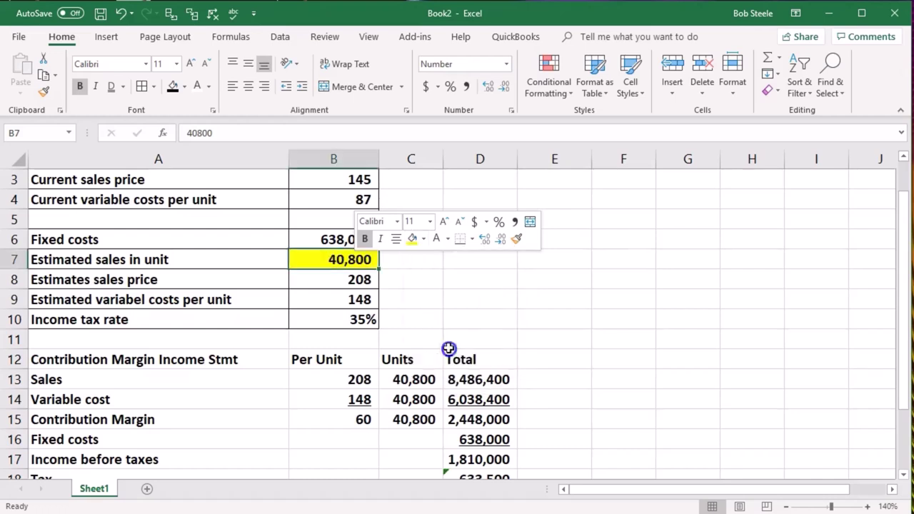
pyautogui.click(595, 263)
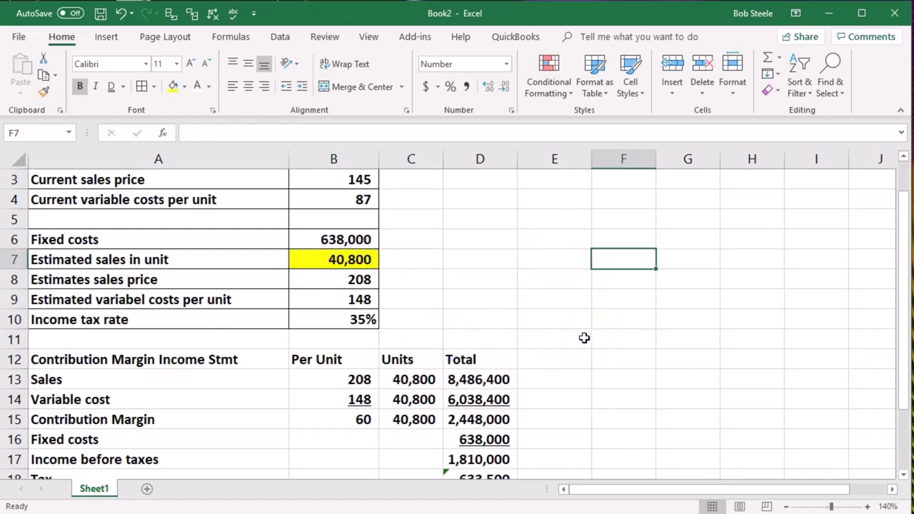
# Set the estimated sales in units in B7 to 50,000 and widen column D to fit the sales total
pyautogui.click(904, 476)
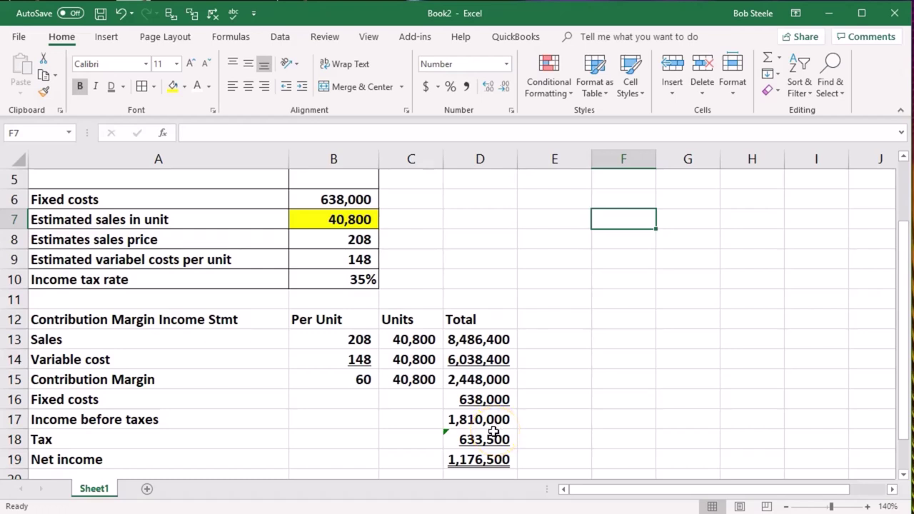
pyautogui.click(340, 221)
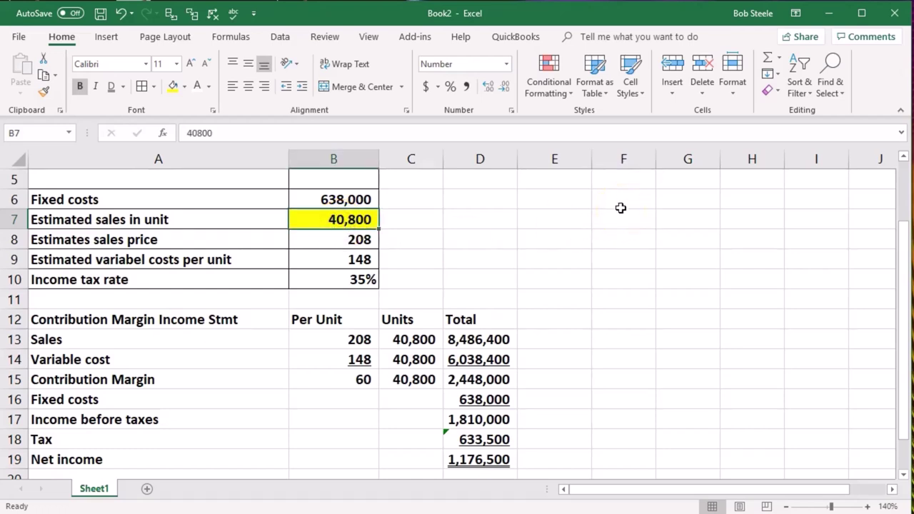
pyautogui.write('50')
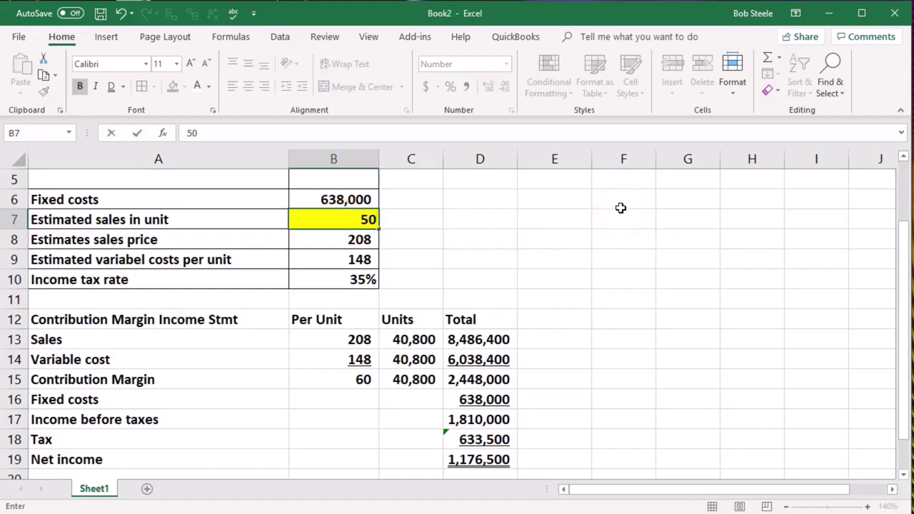
pyautogui.write('000')
pyautogui.press('Return')
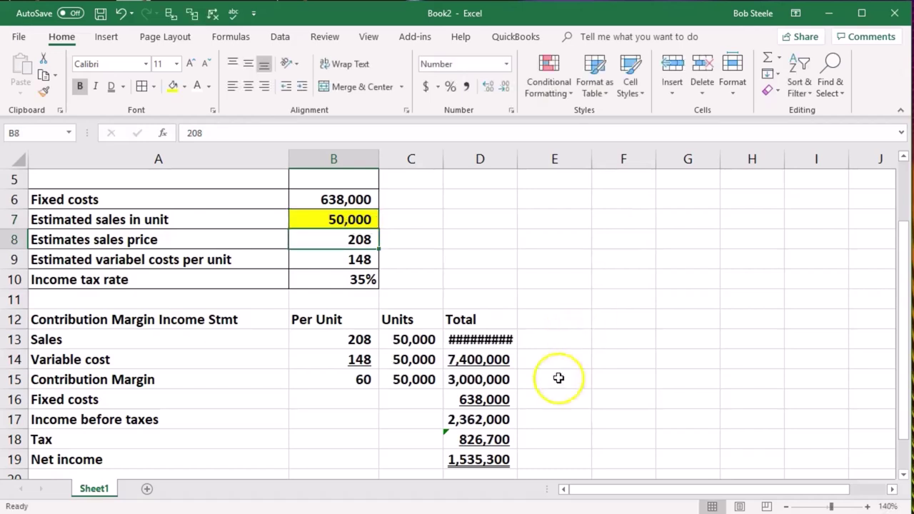
pyautogui.moveTo(522, 160); pyautogui.dragTo(533, 159)
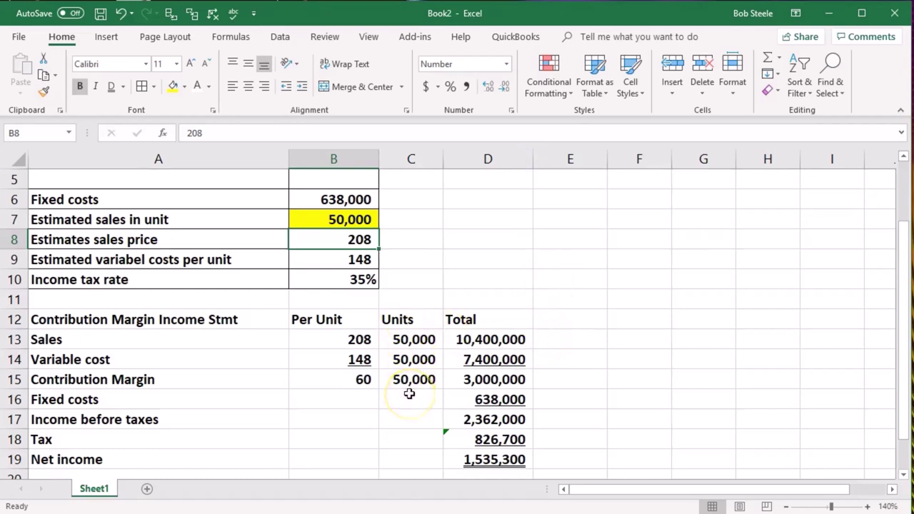
# Test lower sales volumes by setting the estimated sales in units in B7 to 30,000 and 20,000 in turn
pyautogui.click(337, 216)
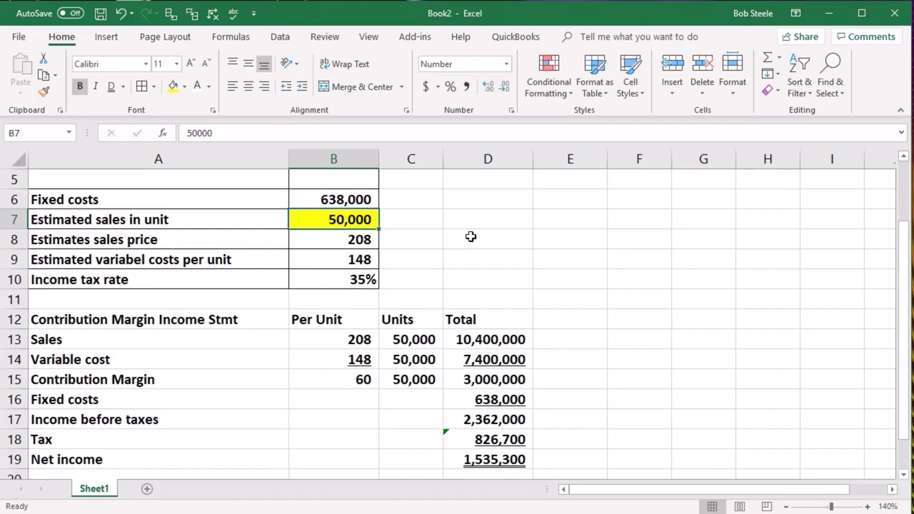
pyautogui.write('30000')
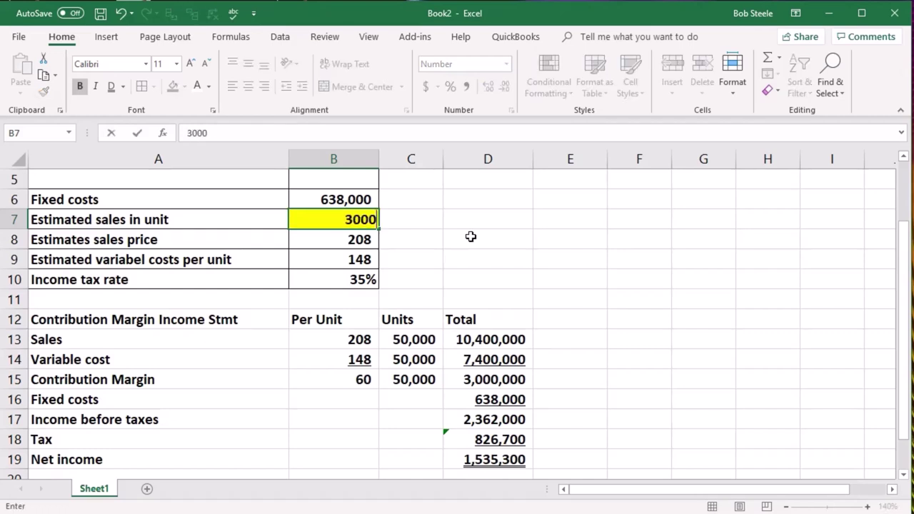
pyautogui.press('Return')
pyautogui.click(350, 219)
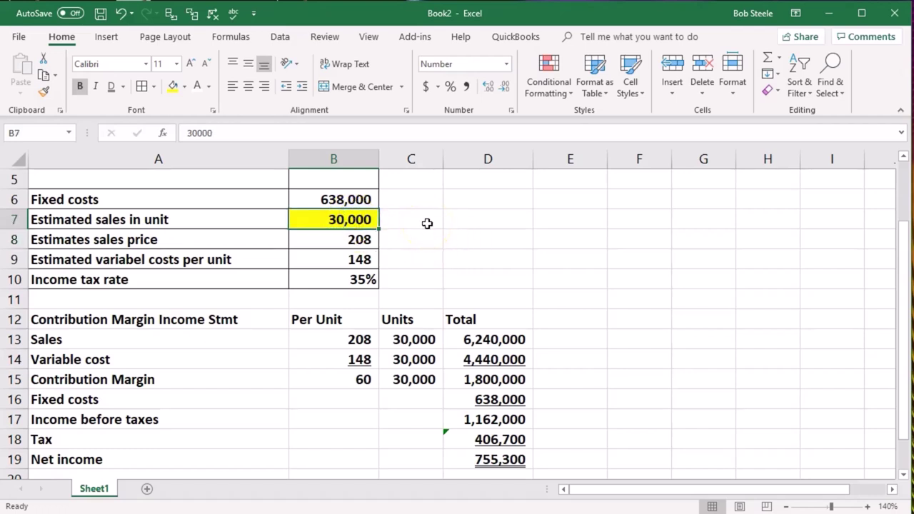
pyautogui.write('2')
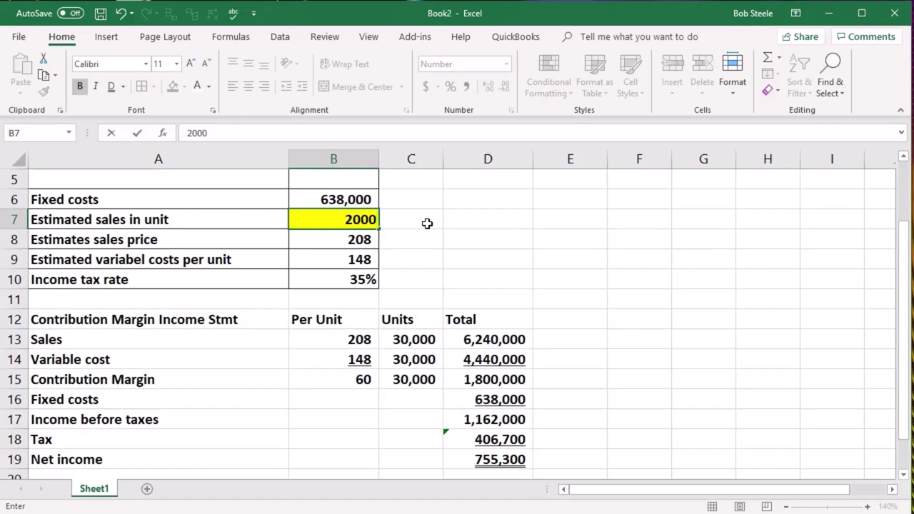
pyautogui.press('Return')
pyautogui.press('Up')
pyautogui.write('20')
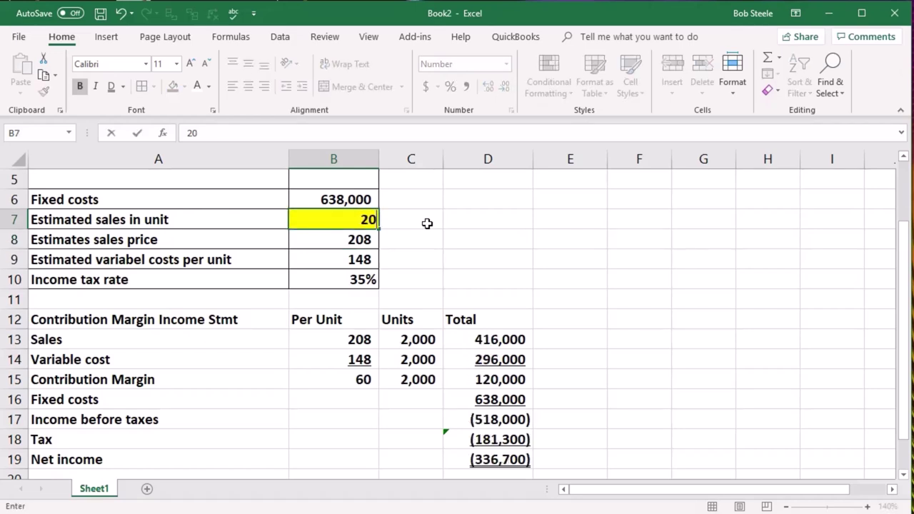
pyautogui.press('Return')
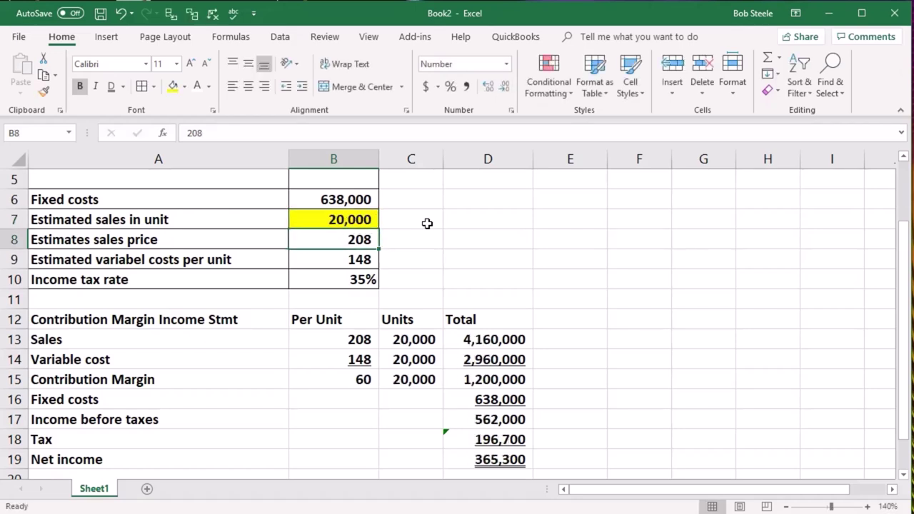
# Test the income statement with estimated sales in units in B7 of 150,000 and 15,000 in turn
pyautogui.press('Up')
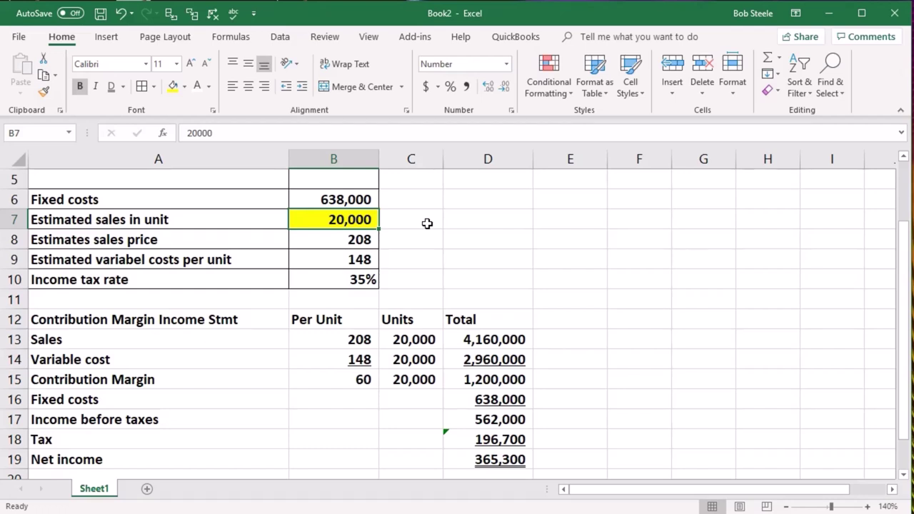
pyautogui.write('150,000')
pyautogui.press('Return')
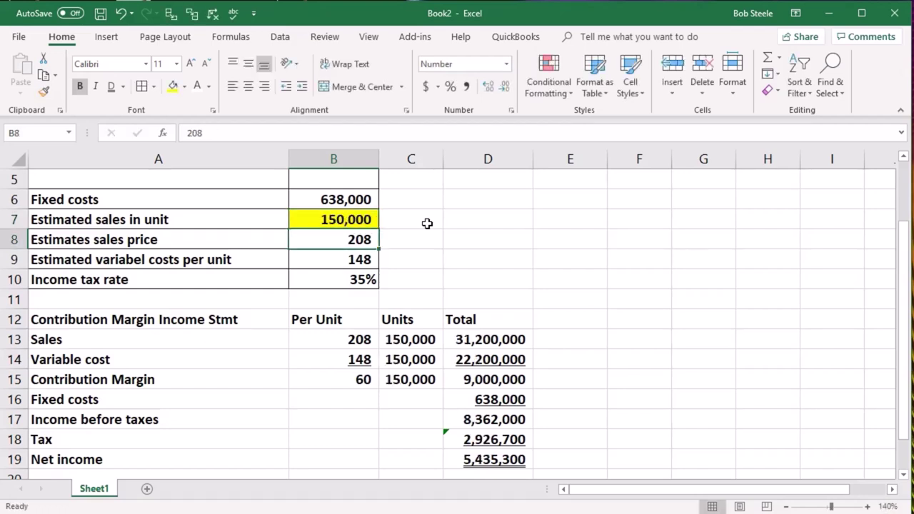
pyautogui.click(342, 219)
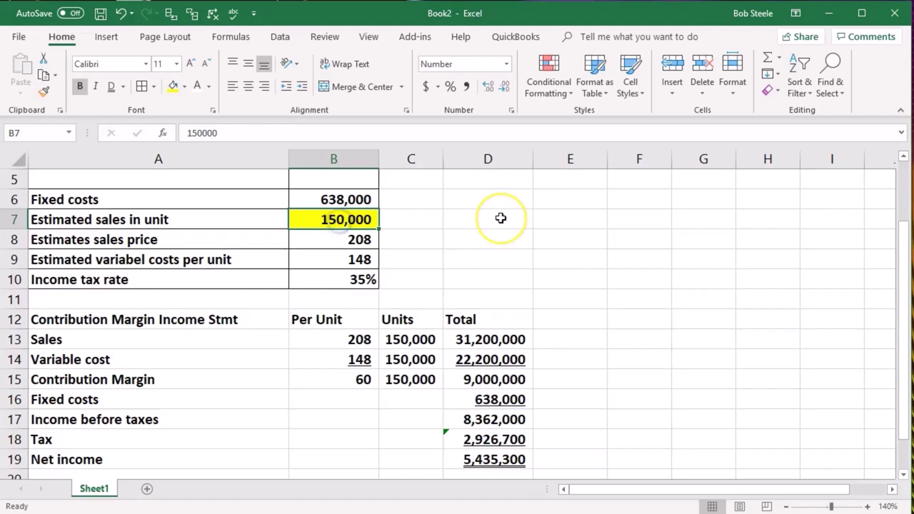
pyautogui.write('15,000')
pyautogui.press('Return')
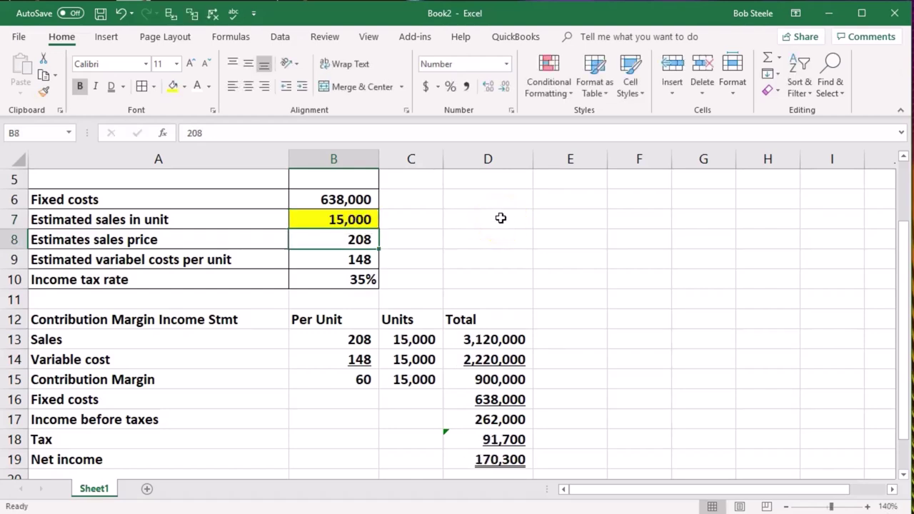
# Test sales volumes near break-even by setting B7 to 10,000 and 11,000 units in turn, and check Net income
pyautogui.click(351, 218)
pyautogui.write('10,000')
pyautogui.press('Return')
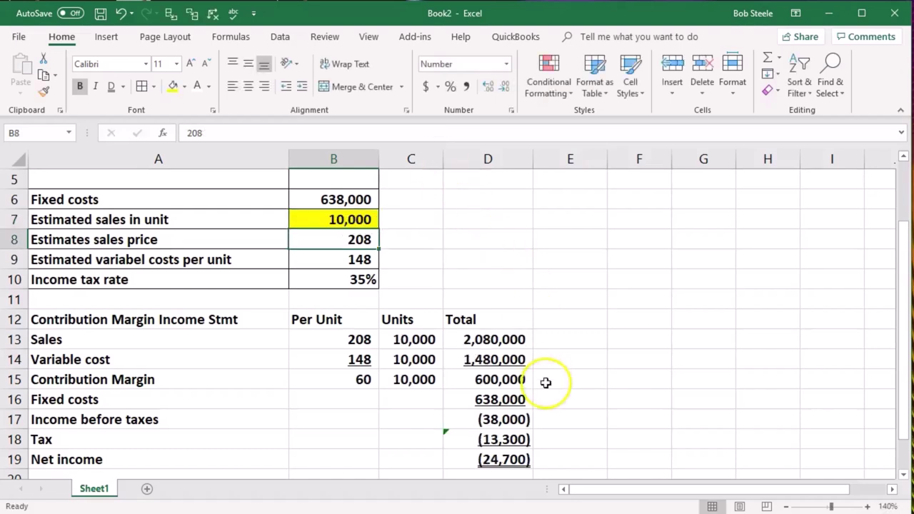
pyautogui.click(312, 219)
pyautogui.write('110')
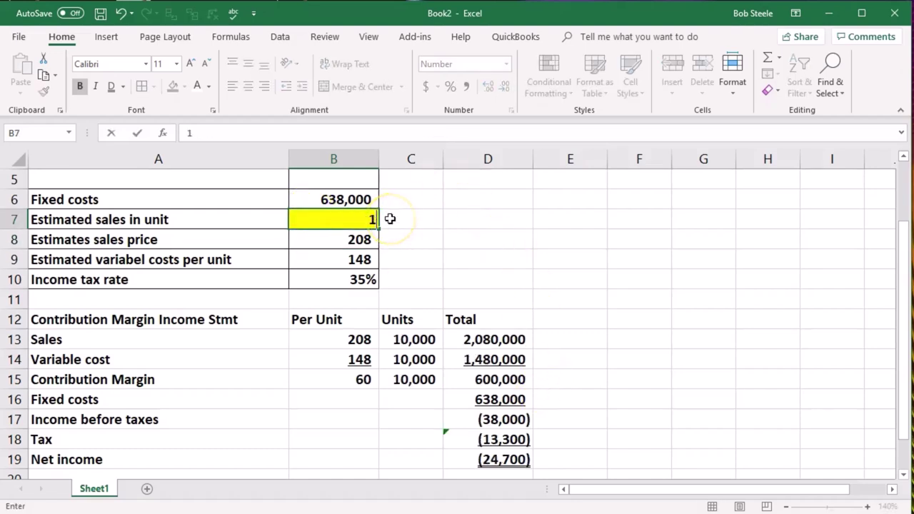
pyautogui.press('Return')
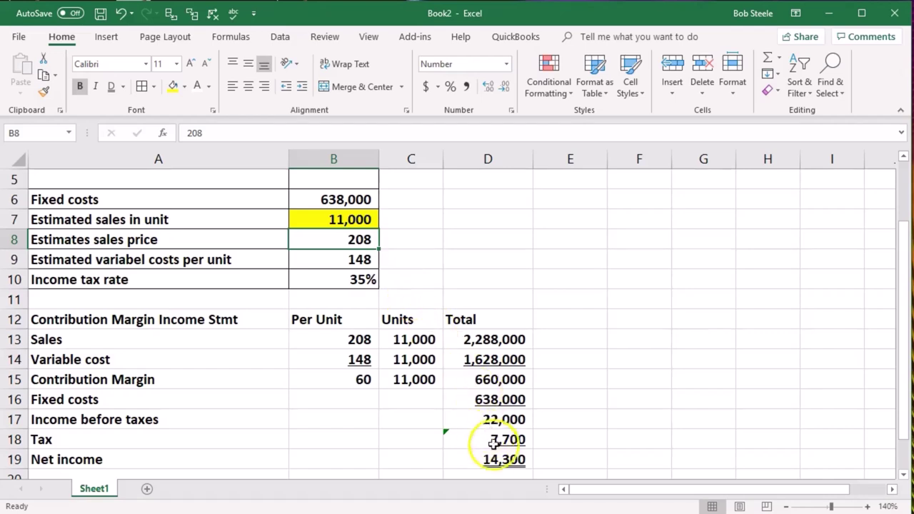
pyautogui.click(477, 459)
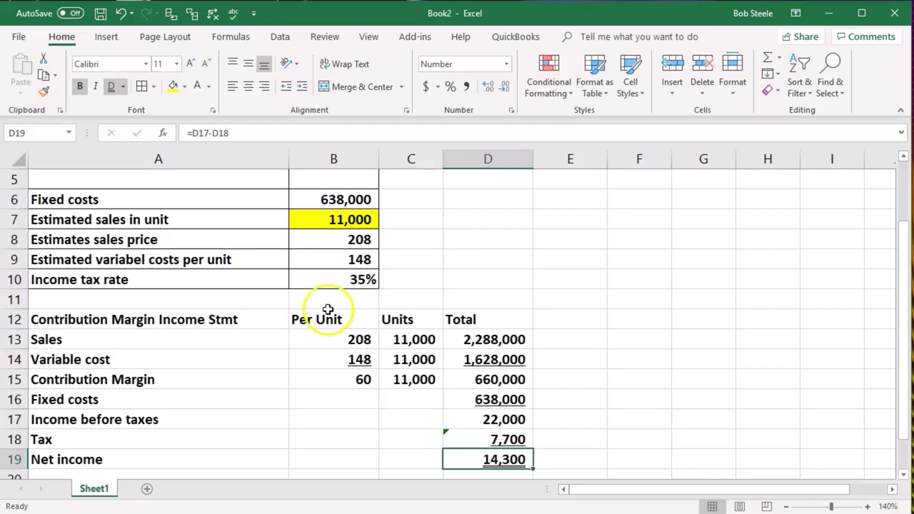
# Fill the income statement body A13:D19 with light turquoise and apply all borders to it
pyautogui.moveTo(143, 345); pyautogui.dragTo(472, 460)
pyautogui.rightClick(413, 424)
pyautogui.click(485, 468)
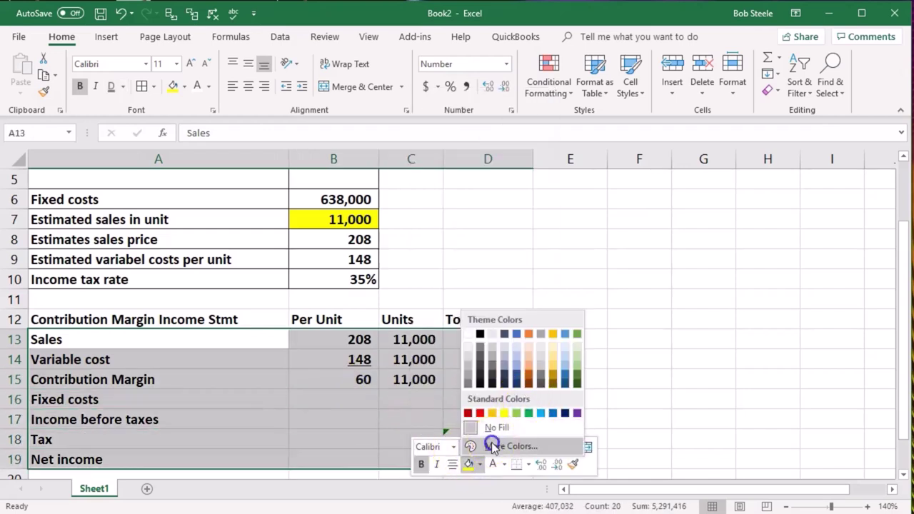
pyautogui.click(492, 447)
pyautogui.click(587, 313)
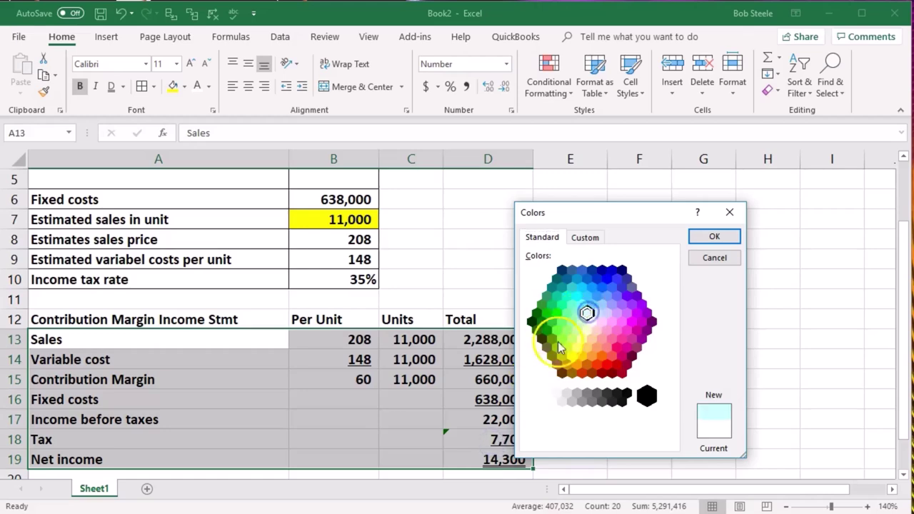
pyautogui.click(711, 237)
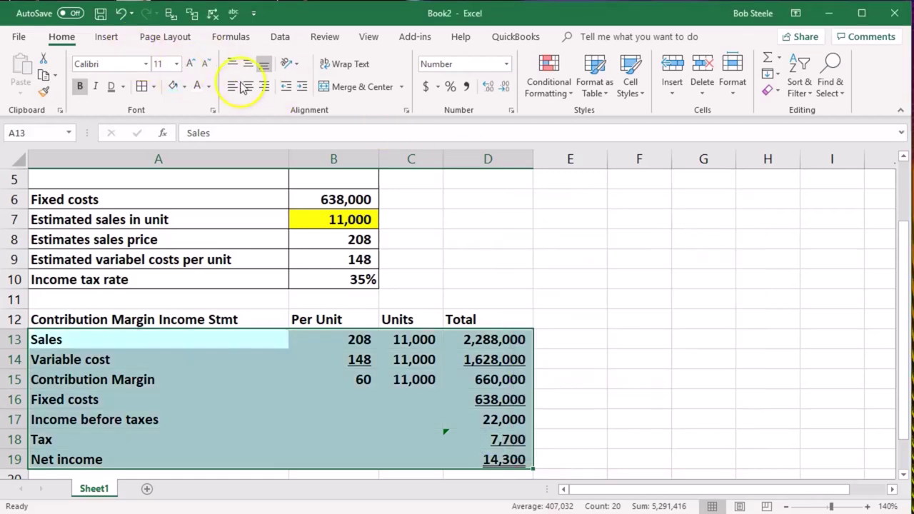
pyautogui.click(142, 86)
pyautogui.click(254, 371)
# Format the income statement header row A12:D12 with a black fill and white text
pyautogui.moveTo(214, 319); pyautogui.dragTo(454, 325)
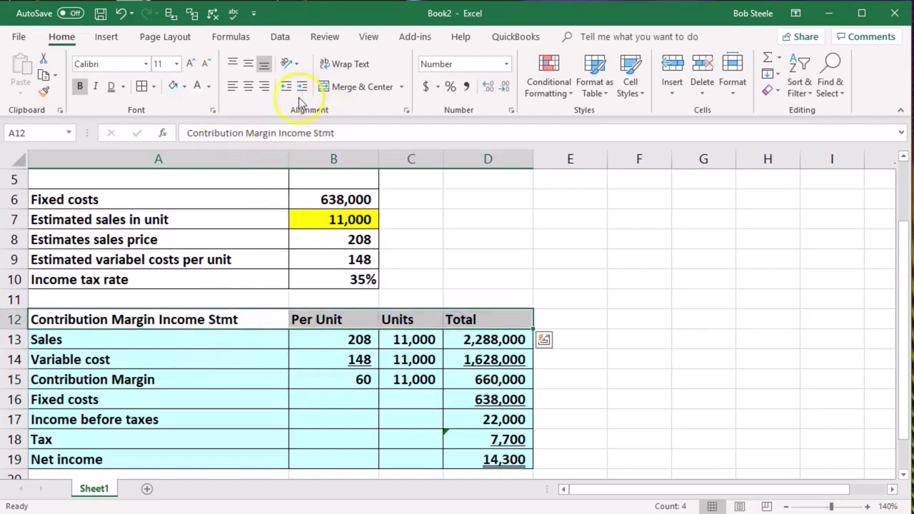
pyautogui.click(184, 86)
pyautogui.click(189, 108)
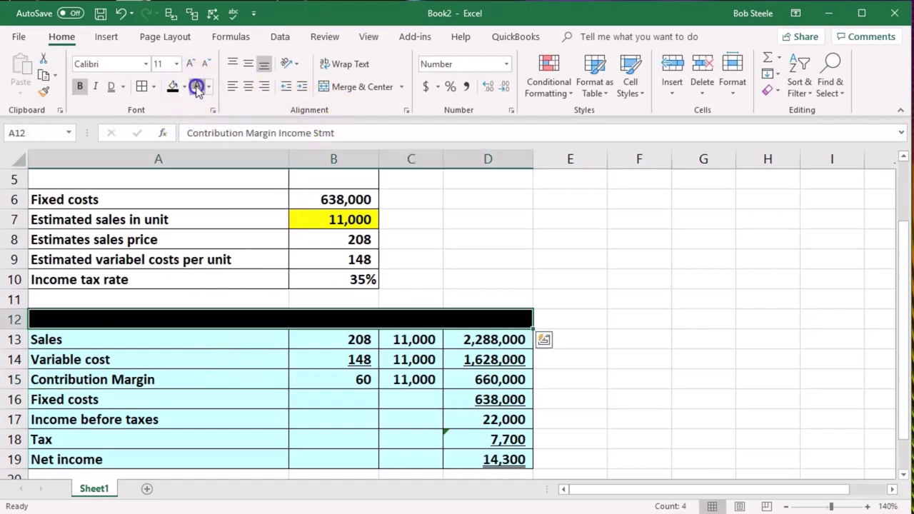
pyautogui.click(197, 87)
# Center the column headings Per Unit, Units and Total in B12:D12
pyautogui.moveTo(326, 317); pyautogui.dragTo(461, 315)
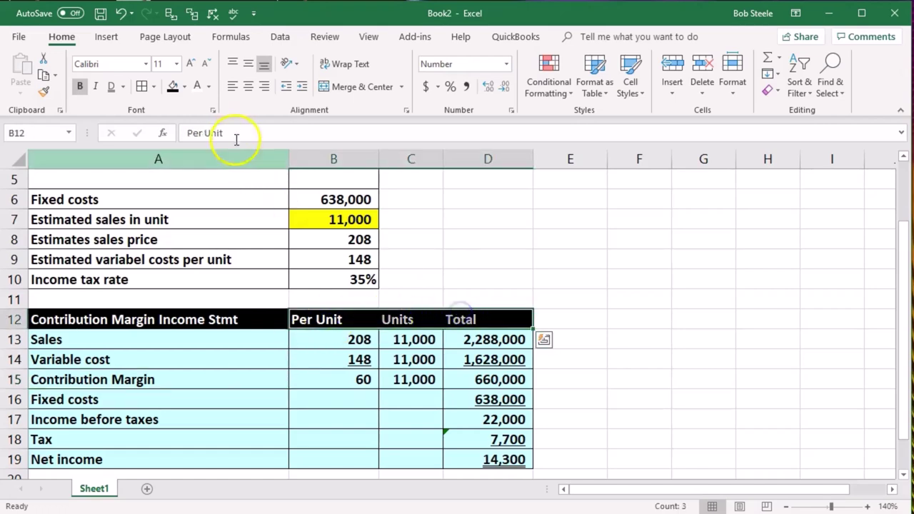
pyautogui.click(254, 86)
pyautogui.click(417, 284)
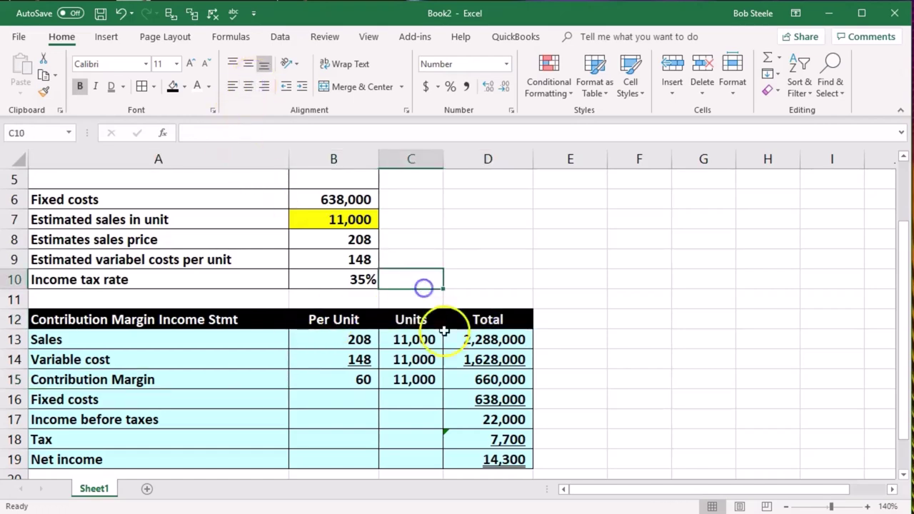
# Check the Net income formula in D19 and set the estimated sales in units in B7 to 40,800
pyautogui.scroll(-1, 526, 351)
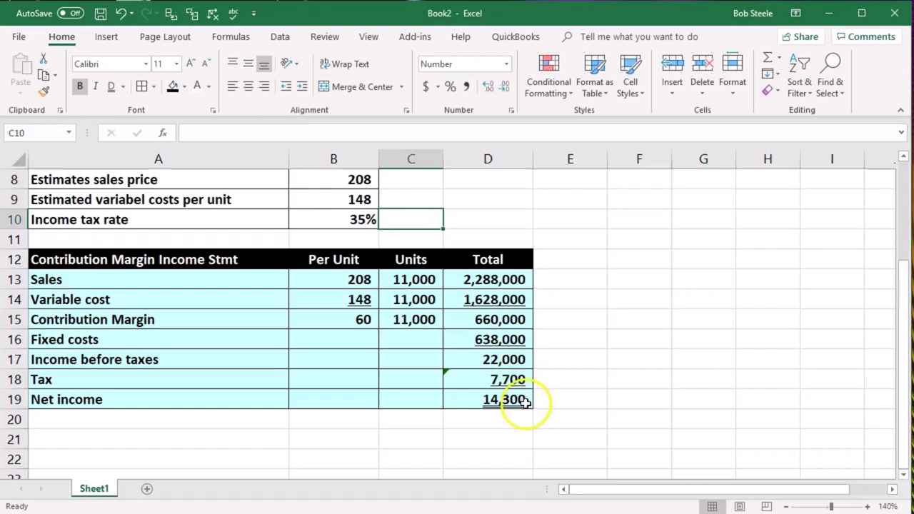
pyautogui.click(522, 401)
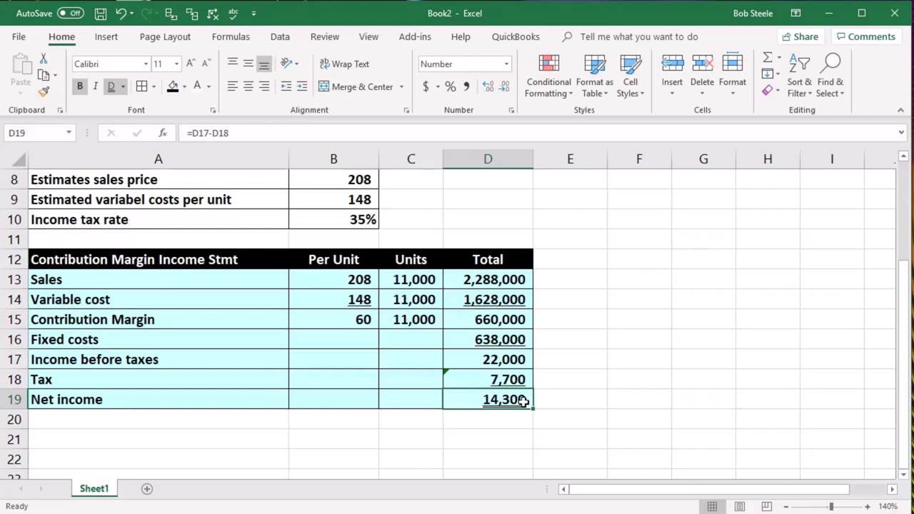
pyautogui.scroll(1, 522, 401)
pyautogui.click(376, 220)
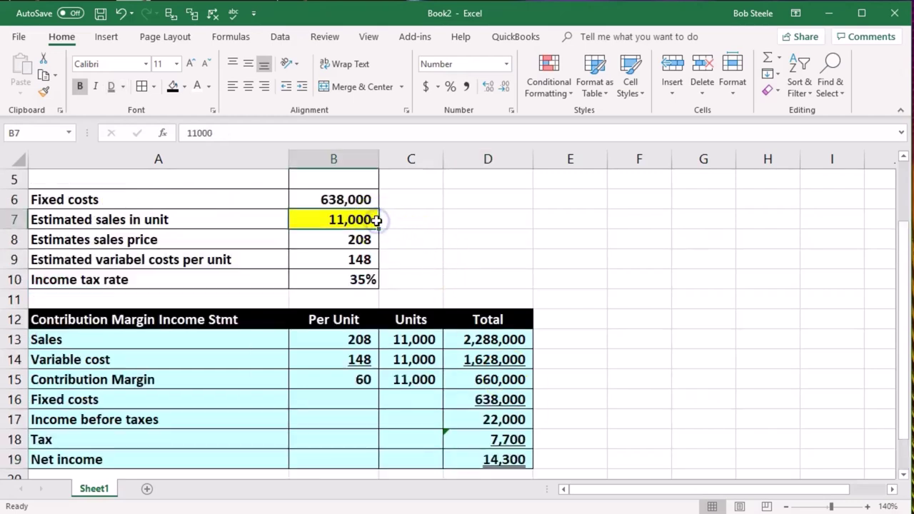
pyautogui.write('40,800')
pyautogui.press('Return')
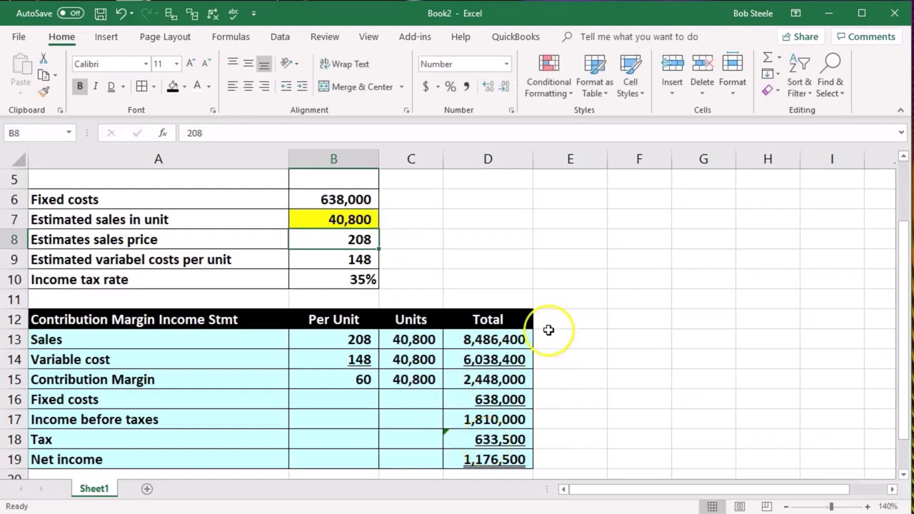
pyautogui.click(557, 456)
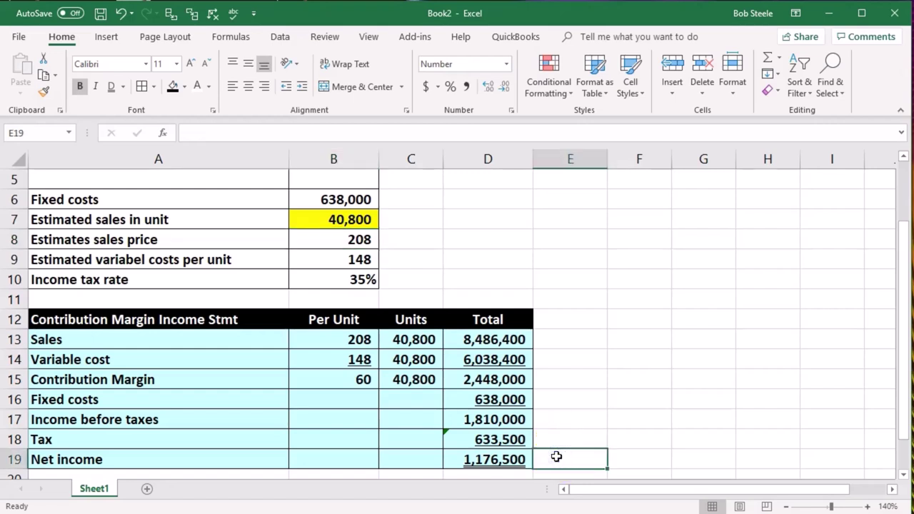
# Copy the contribution margin income statement in A12:D19 and paste it with formatting starting at A21
pyautogui.scroll(-1, 541, 455)
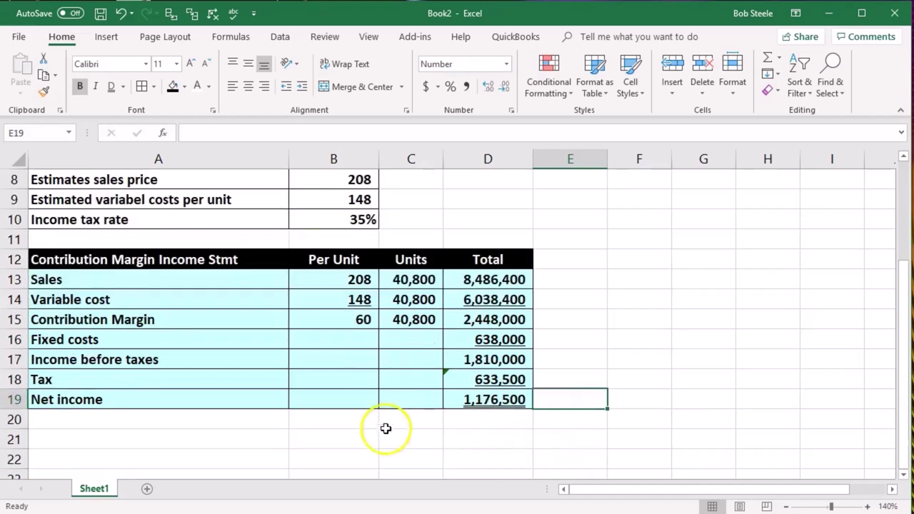
pyautogui.click(142, 259)
pyautogui.moveTo(143, 259); pyautogui.dragTo(488, 400)
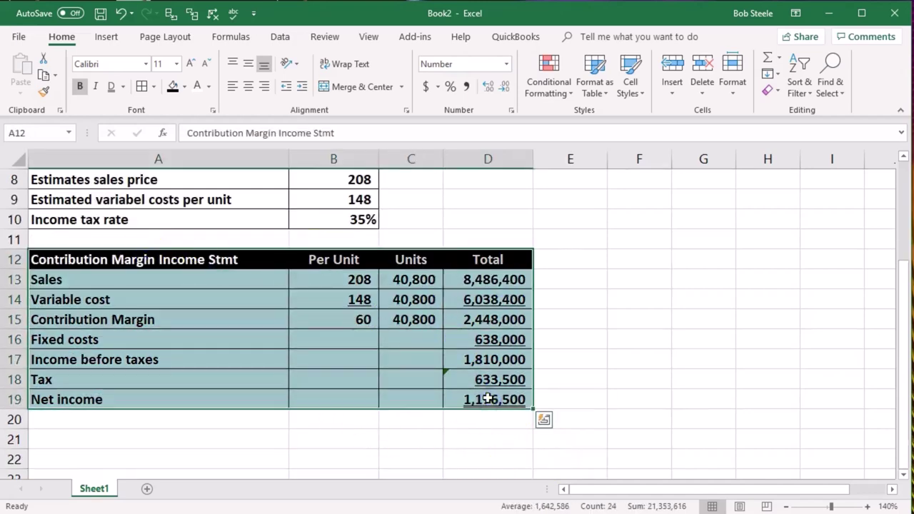
pyautogui.rightClick(387, 348)
pyautogui.click(418, 43)
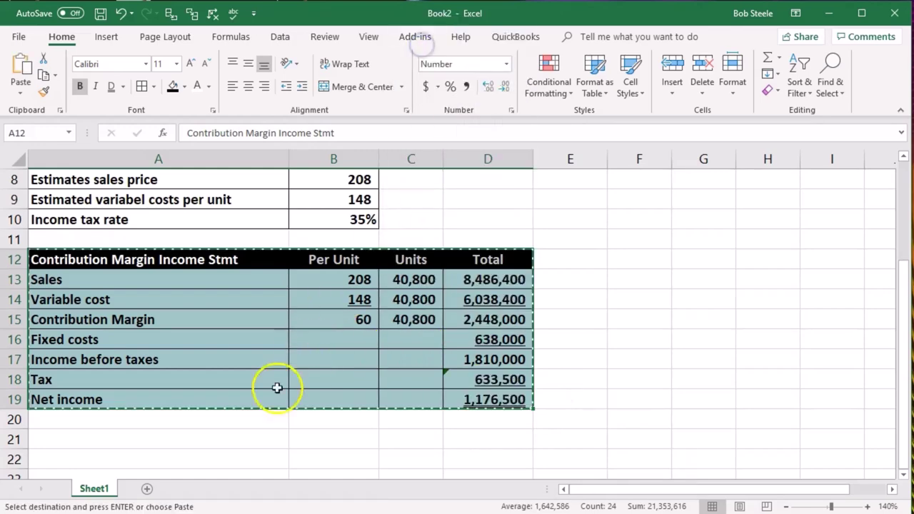
pyautogui.click(224, 441)
pyautogui.rightClick(226, 443)
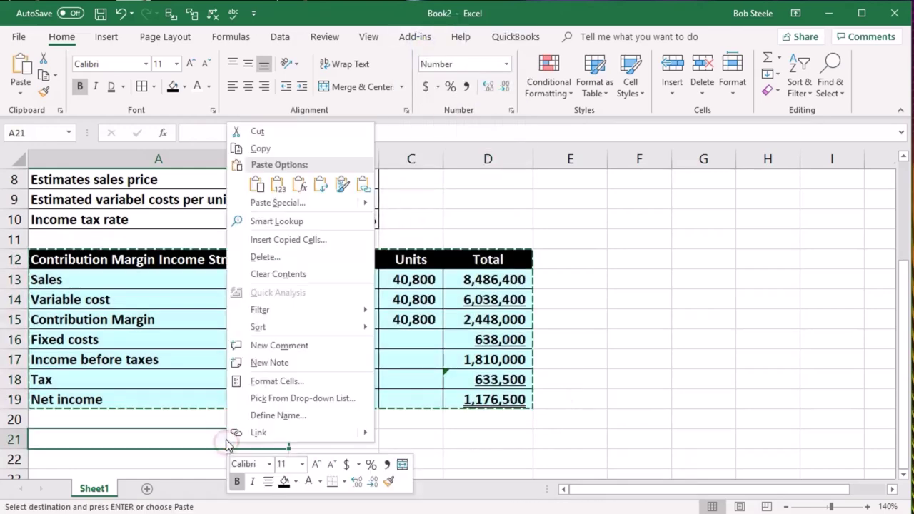
pyautogui.click(257, 187)
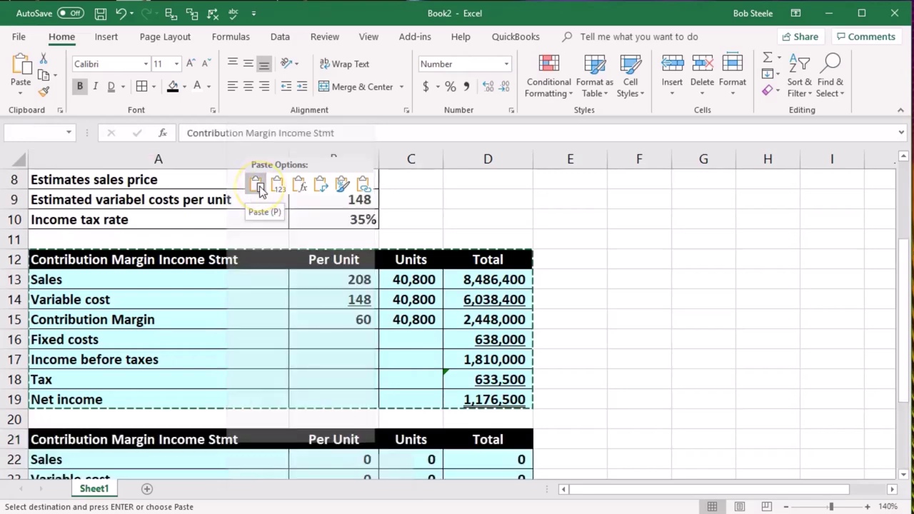
pyautogui.scroll(-2, 279, 364)
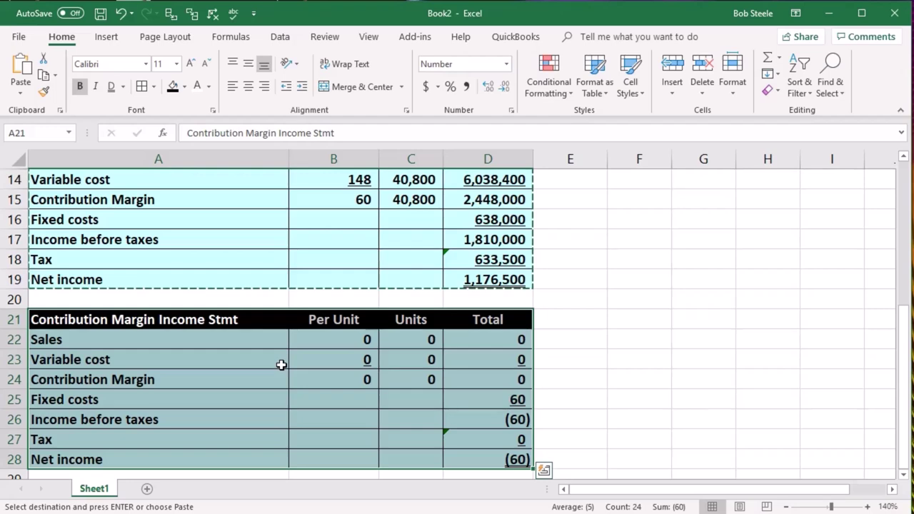
# Hide rows 12 through 20, which contain the original income statement
pyautogui.scroll(1, 281, 365)
pyautogui.scroll(1, 282, 365)
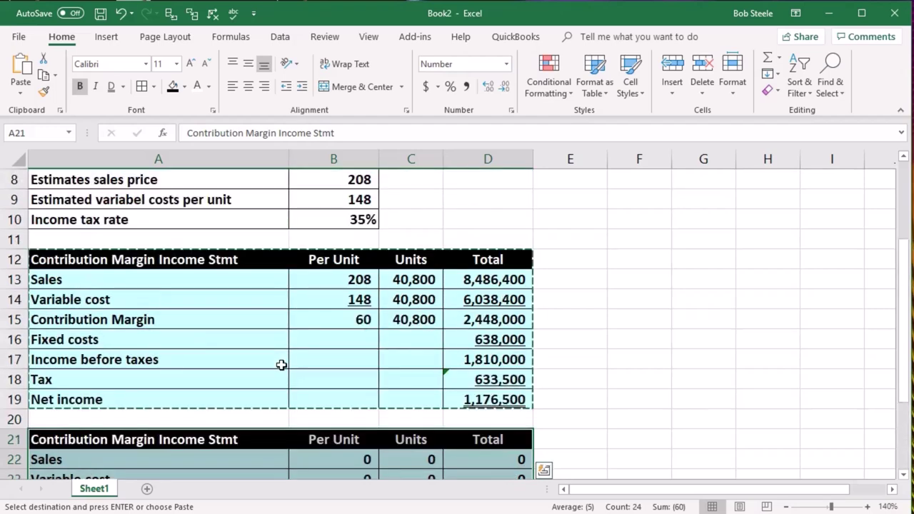
pyautogui.moveTo(14, 260); pyautogui.dragTo(14, 413)
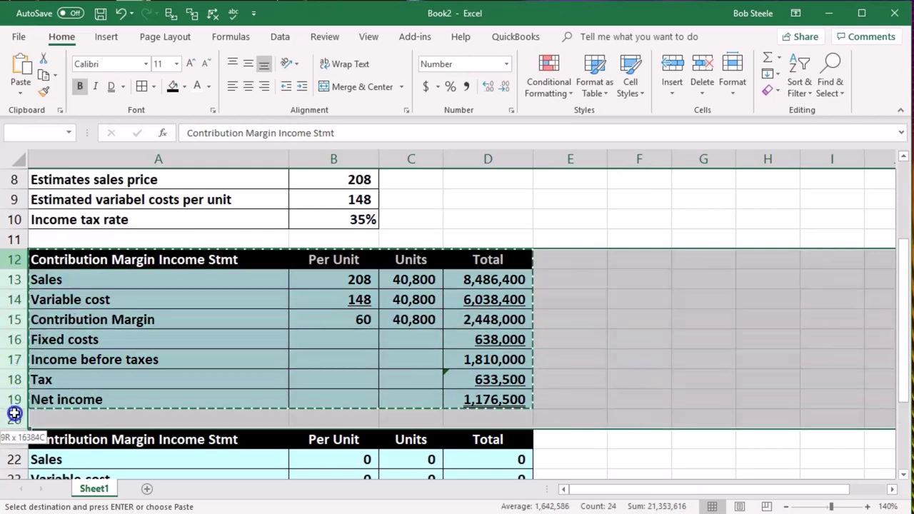
pyautogui.moveTo(16, 258); pyautogui.dragTo(17, 415)
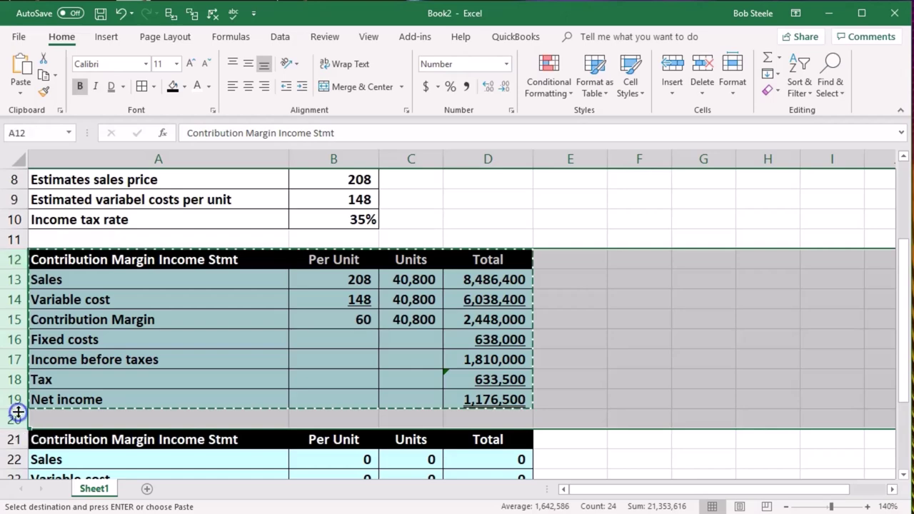
pyautogui.rightClick(109, 348)
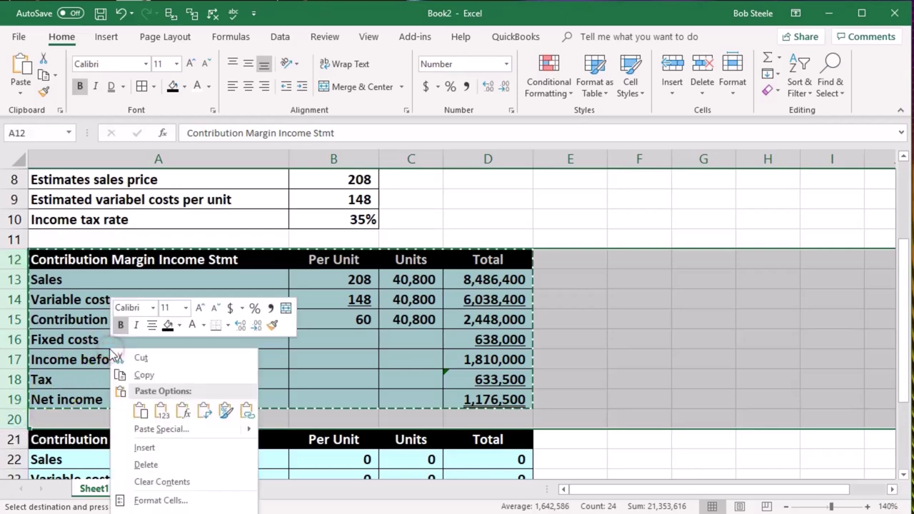
pyautogui.click(146, 513)
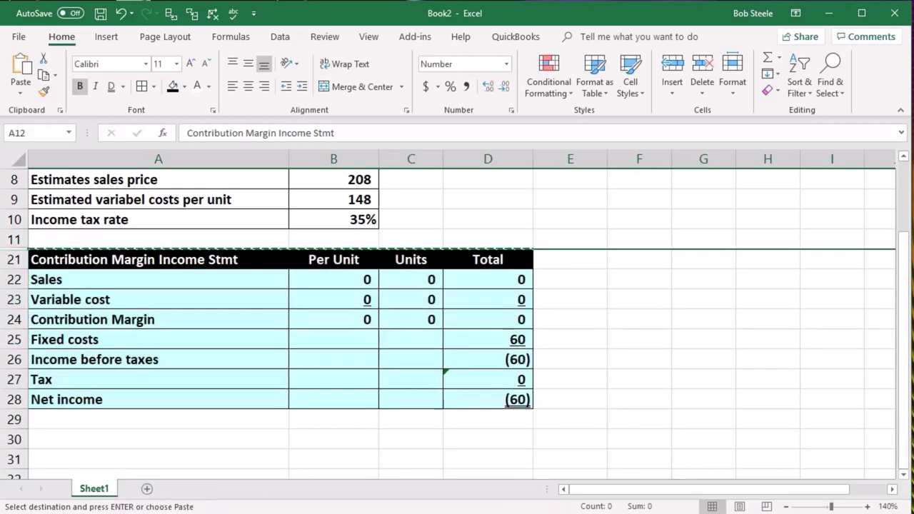
pyautogui.click(287, 406)
pyautogui.scroll(1, 289, 413)
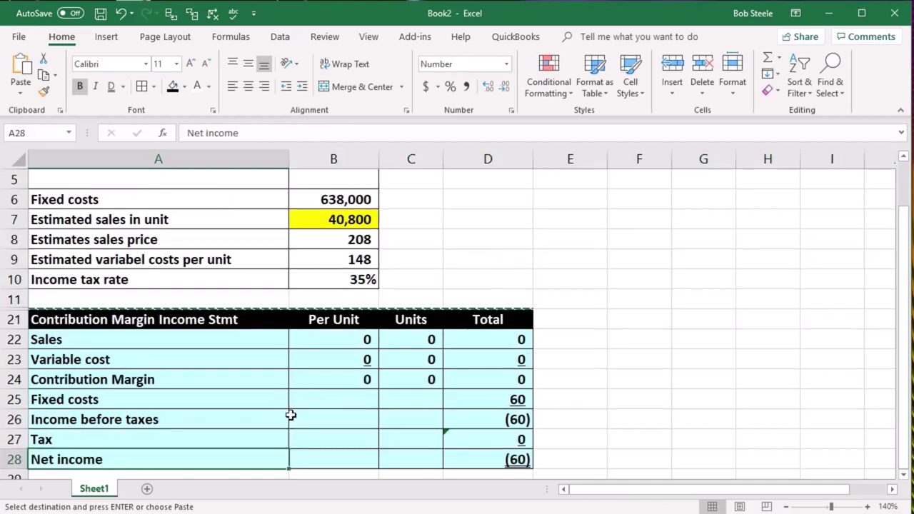
# Link the copied statement's per-unit Sales in B22 to the sales price in B8 and Variable cost in B23 to B9
pyautogui.click(326, 342)
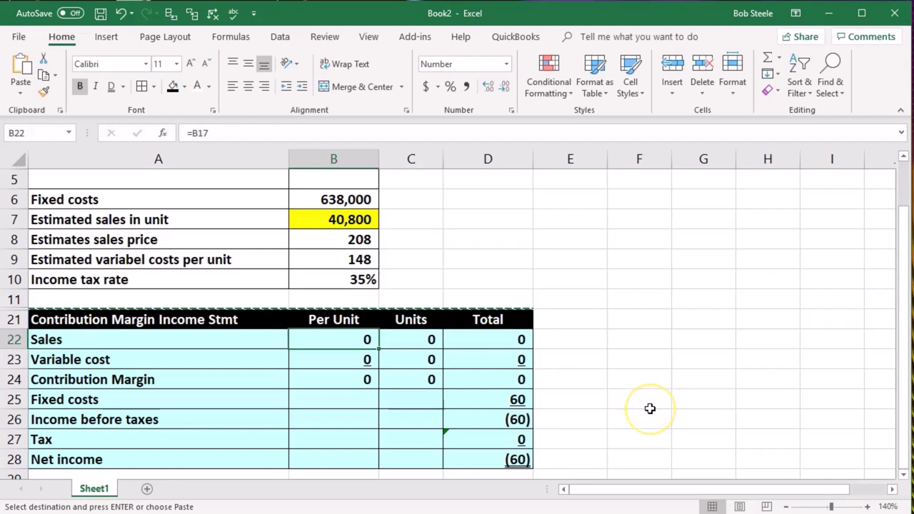
pyautogui.write('=')
pyautogui.click(336, 243)
pyautogui.press('Return')
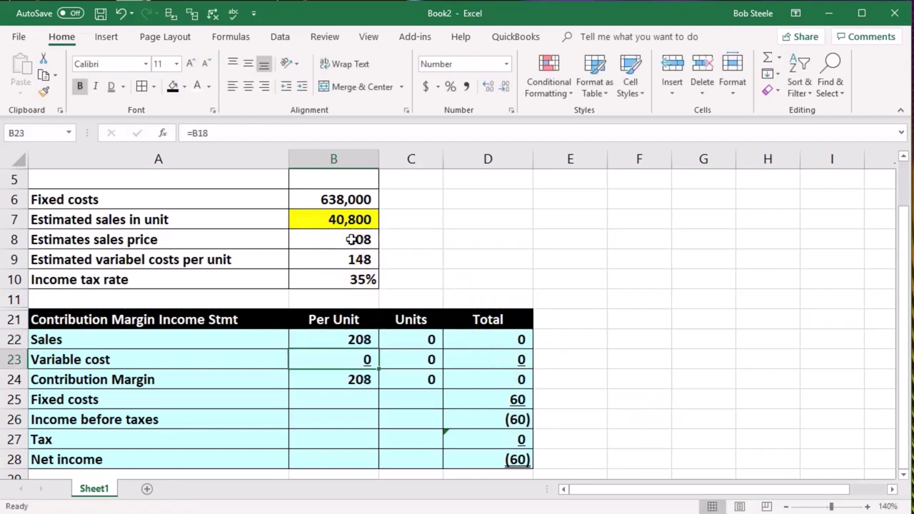
pyautogui.write('=')
pyautogui.click(356, 258)
pyautogui.press('Return')
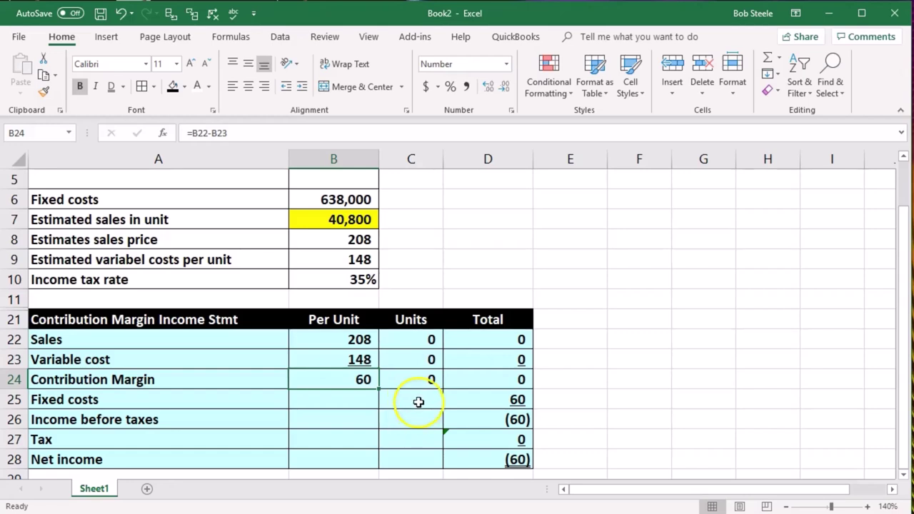
# Clear the unit formulas in C22:C24 and hide column C
pyautogui.click(493, 318)
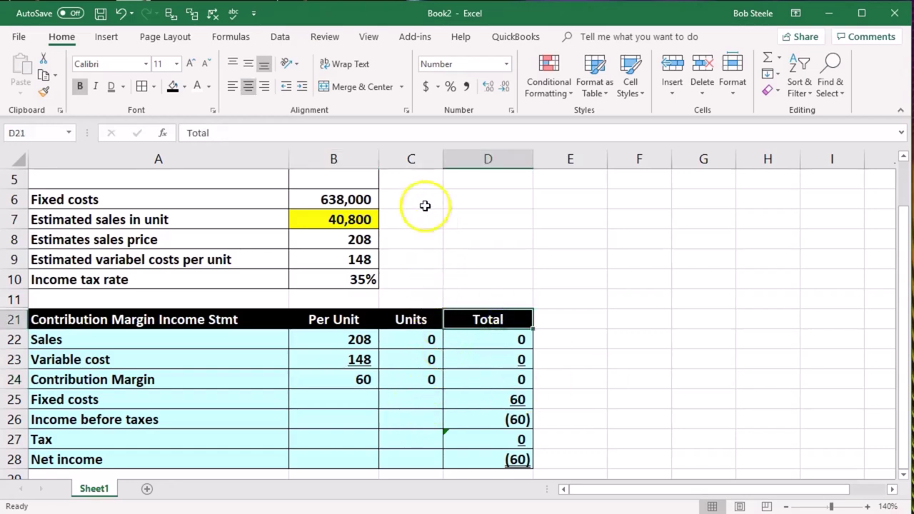
pyautogui.click(411, 164)
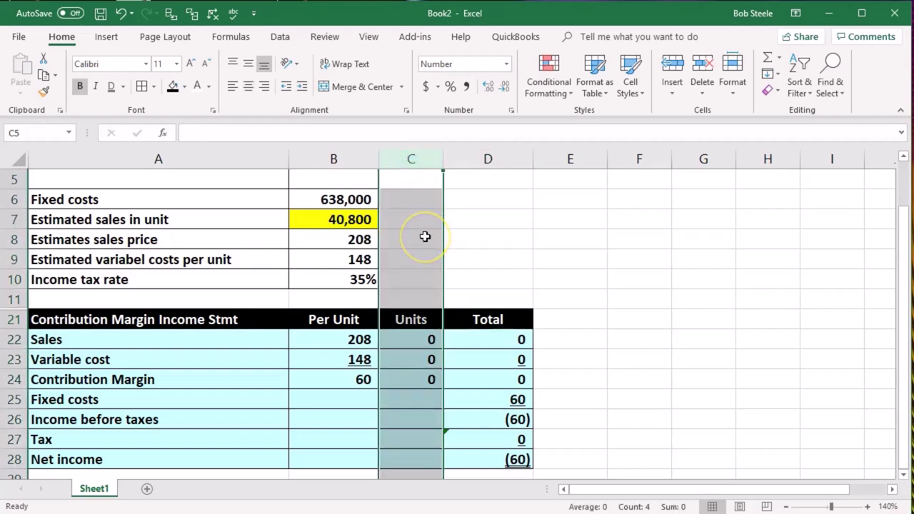
pyautogui.moveTo(409, 338); pyautogui.dragTo(409, 378)
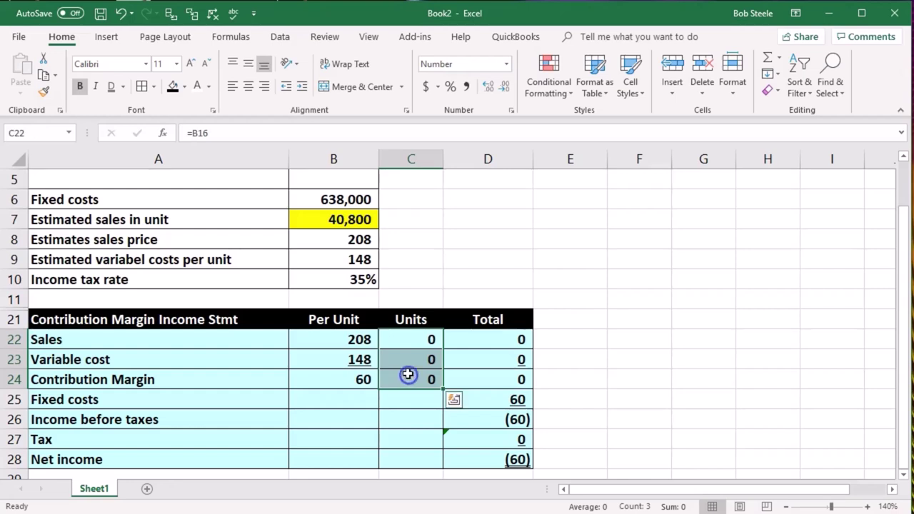
pyautogui.press('Delete')
pyautogui.click(413, 162)
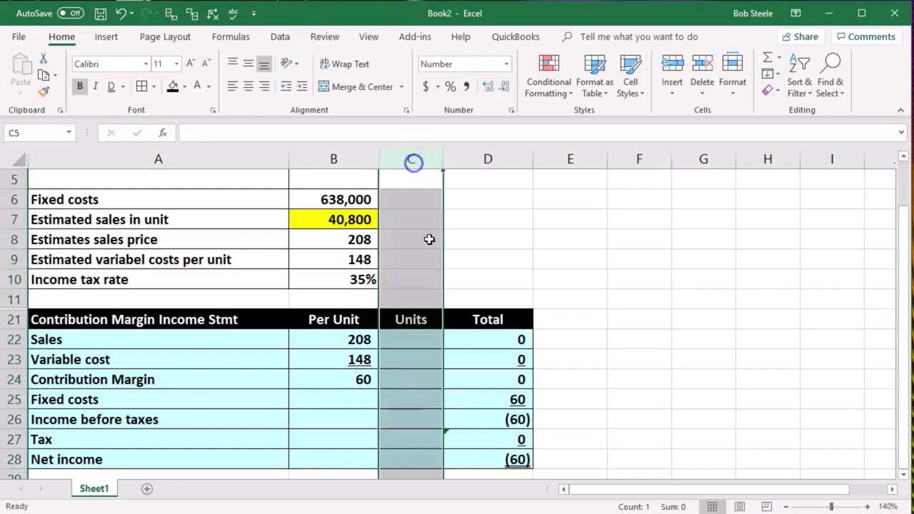
pyautogui.rightClick(420, 248)
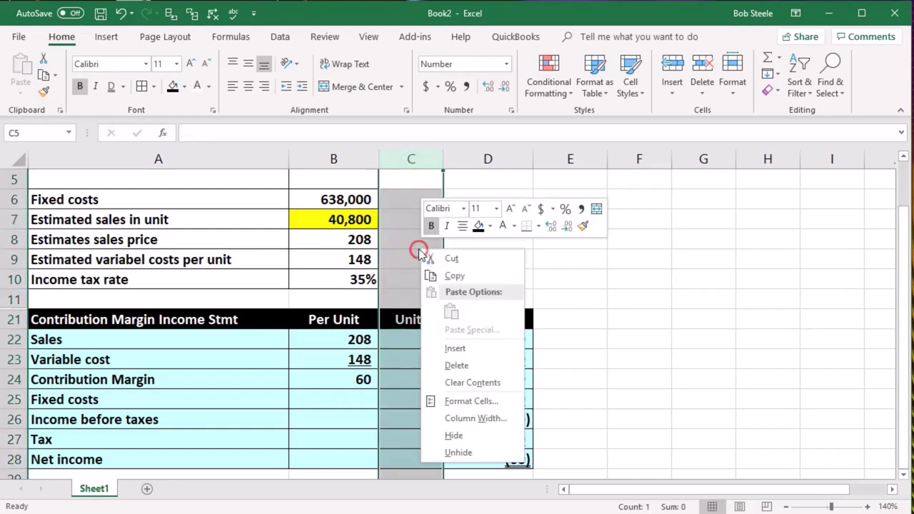
pyautogui.click(454, 436)
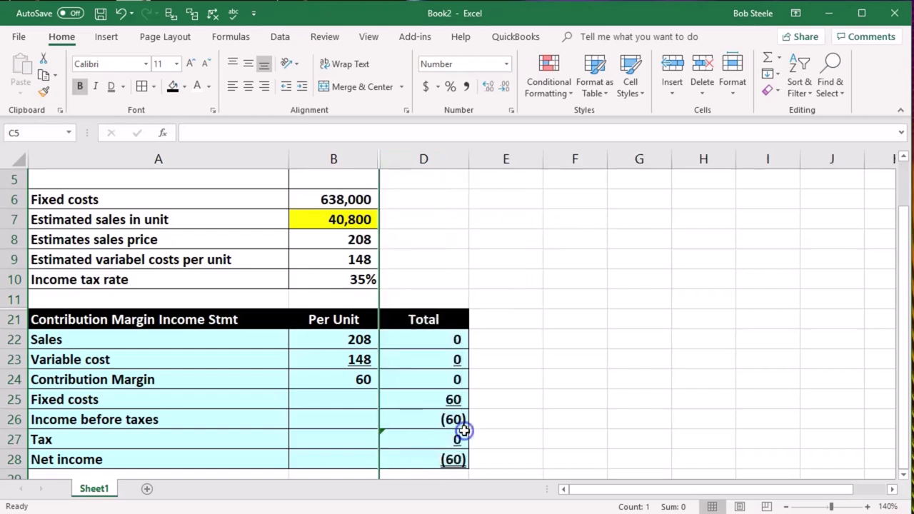
pyautogui.click(582, 411)
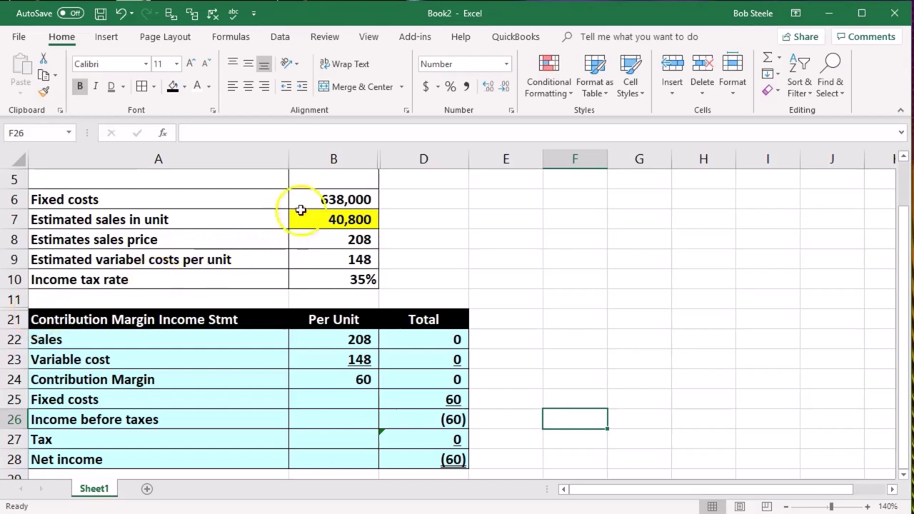
# Clear the Total heading from D21 in the copied statement's header row
pyautogui.click(453, 323)
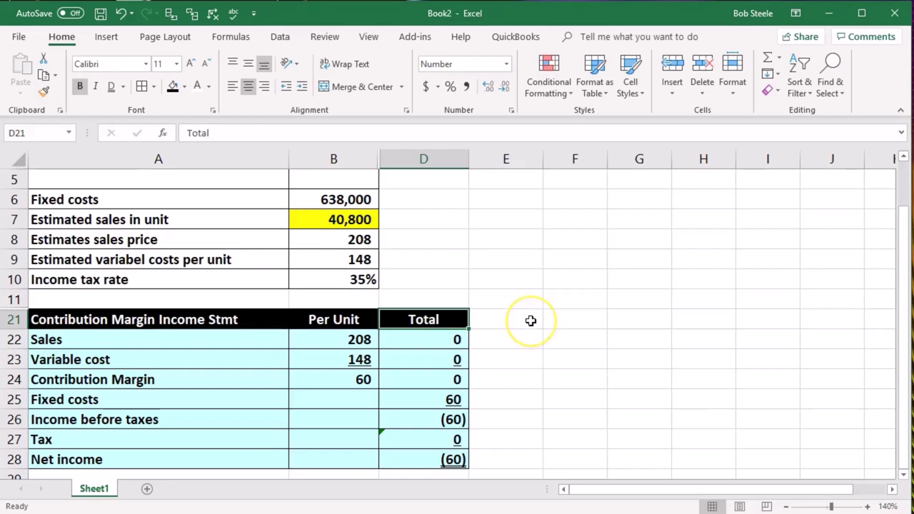
pyautogui.press('Delete')
pyautogui.press('Down')
pyautogui.press('Up')
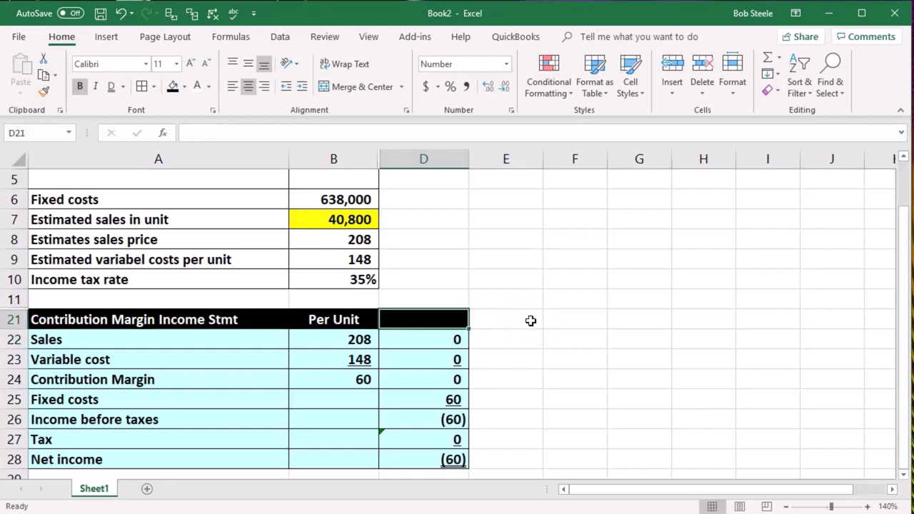
# Hide row 7, which holds the estimated sales in units
pyautogui.click(349, 219)
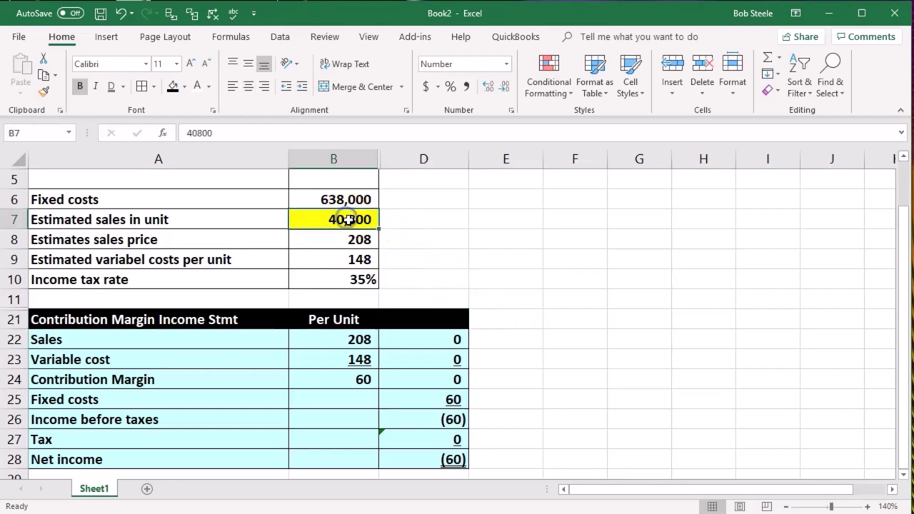
pyautogui.click(14, 219)
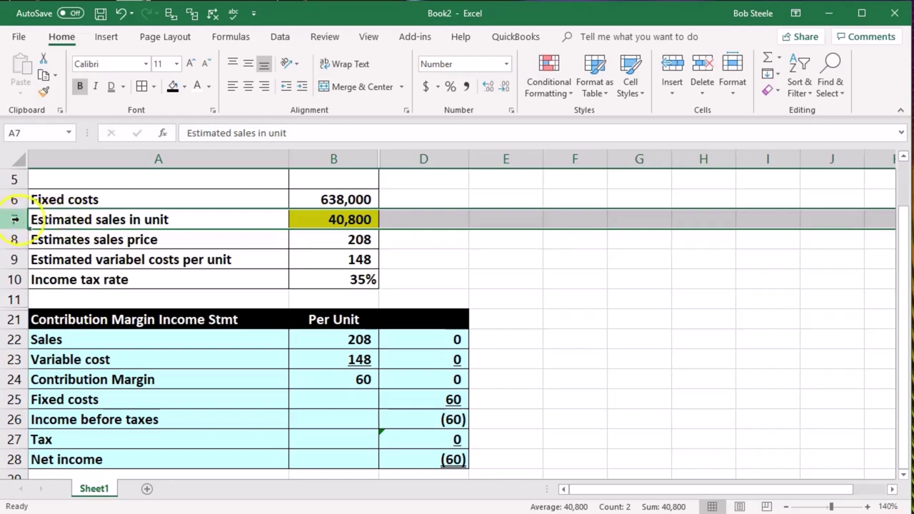
pyautogui.rightClick(82, 214)
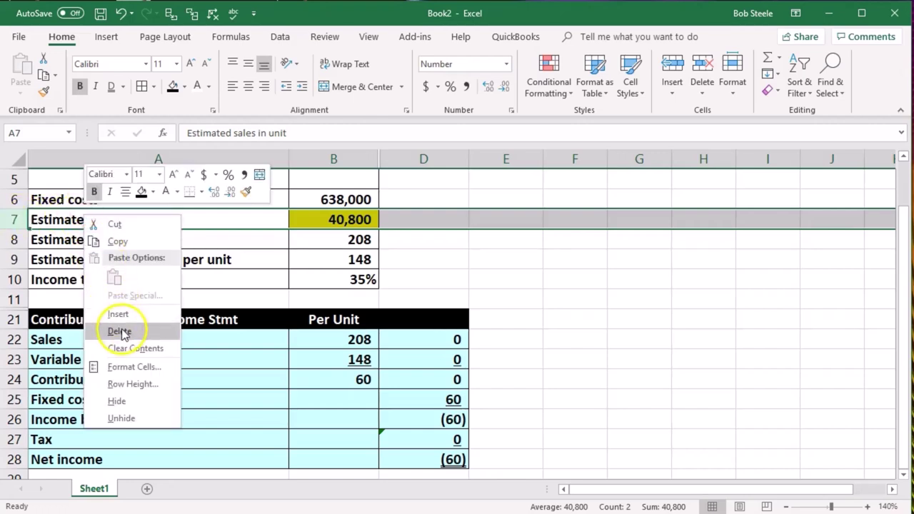
pyautogui.click(124, 399)
pyautogui.click(514, 334)
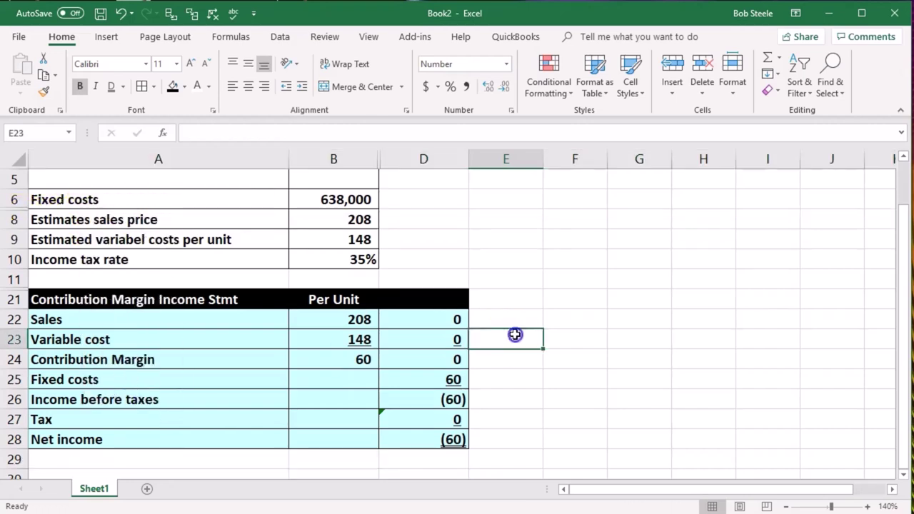
# Enter 40,800 units as the column heading in D21
pyautogui.click(439, 300)
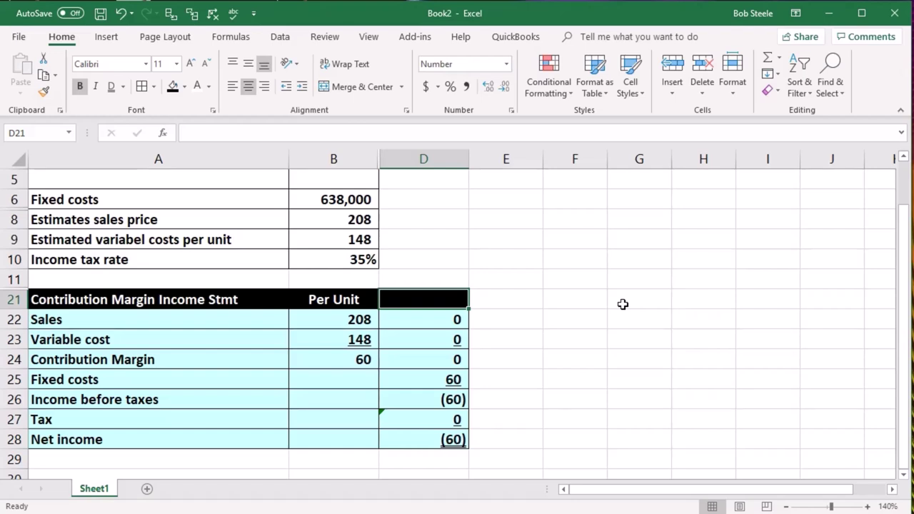
pyautogui.write('4')
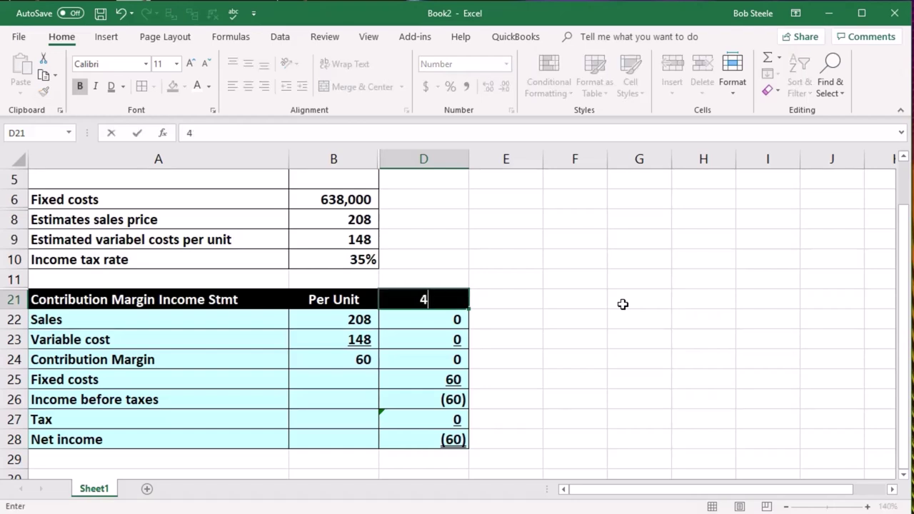
pyautogui.write('0')
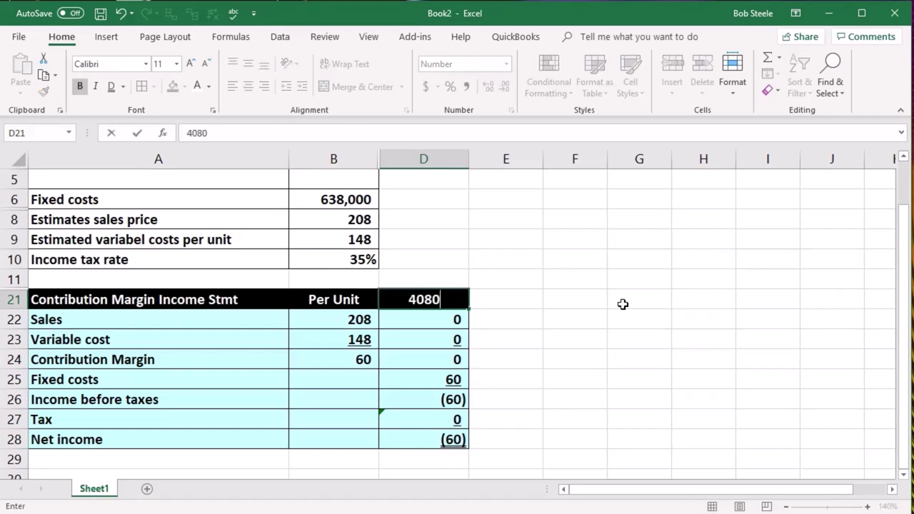
pyautogui.write(',800')
pyautogui.press('Return')
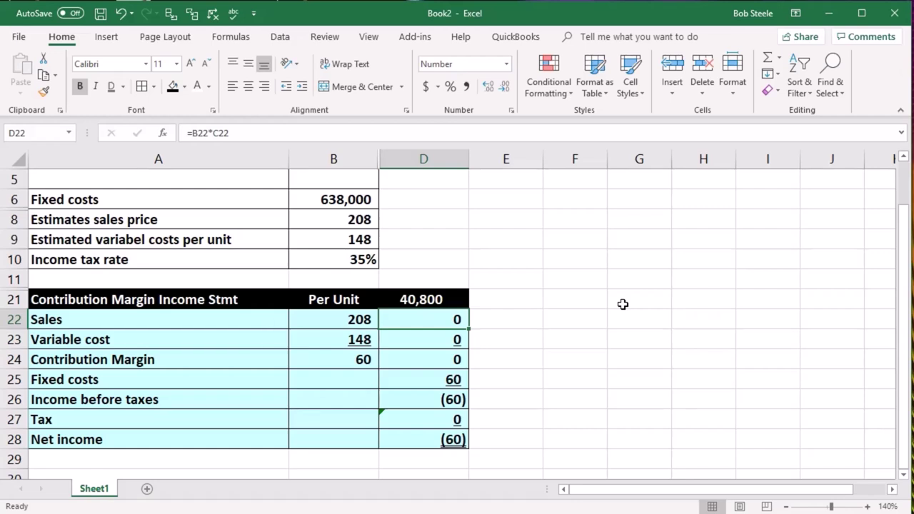
# Calculate Sales in D22 by multiplying the per-unit price by the unit heading with =B22*D21
pyautogui.write('=')
pyautogui.press('Left')
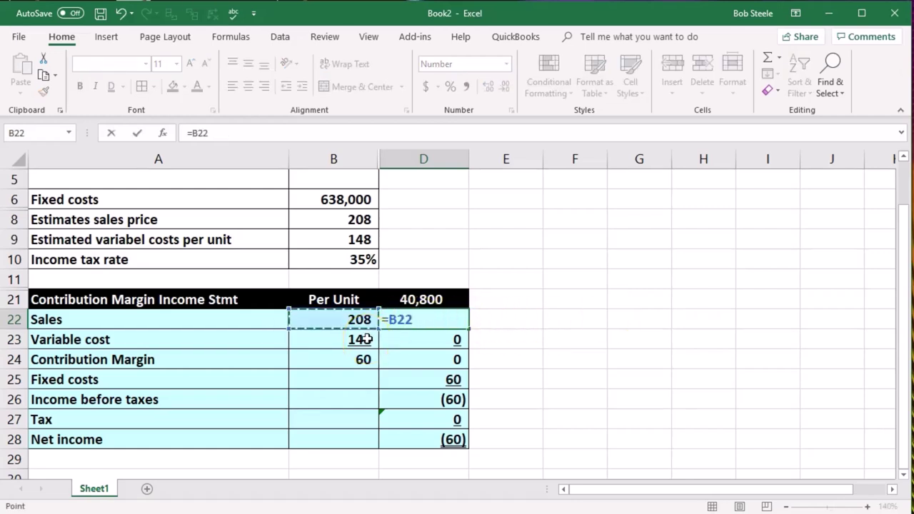
pyautogui.write('*')
pyautogui.click(422, 300)
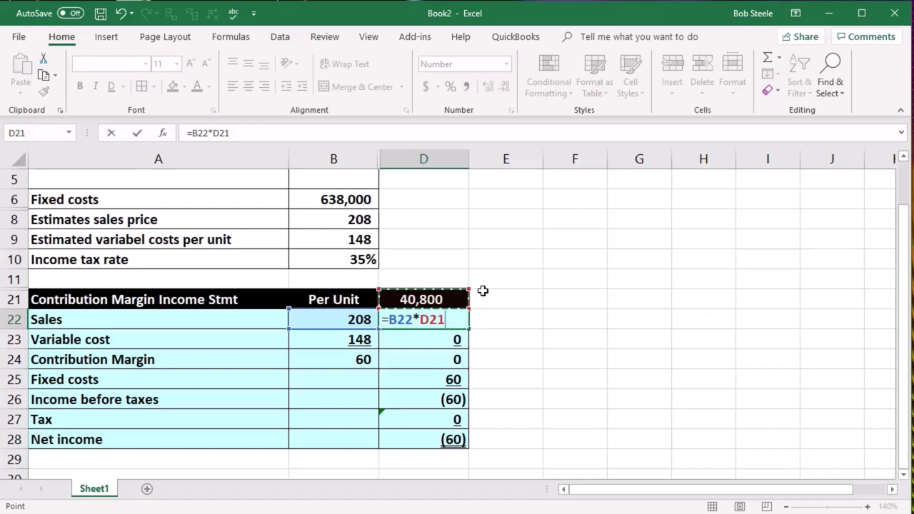
pyautogui.press('Return')
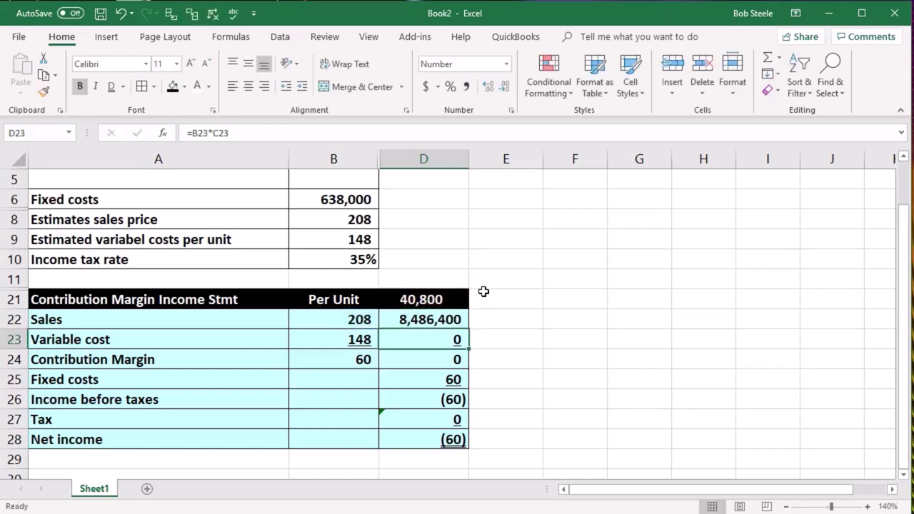
# Calculate Variable cost in D23 by multiplying the per-unit variable cost by the unit heading with =B23*D21
pyautogui.write('=')
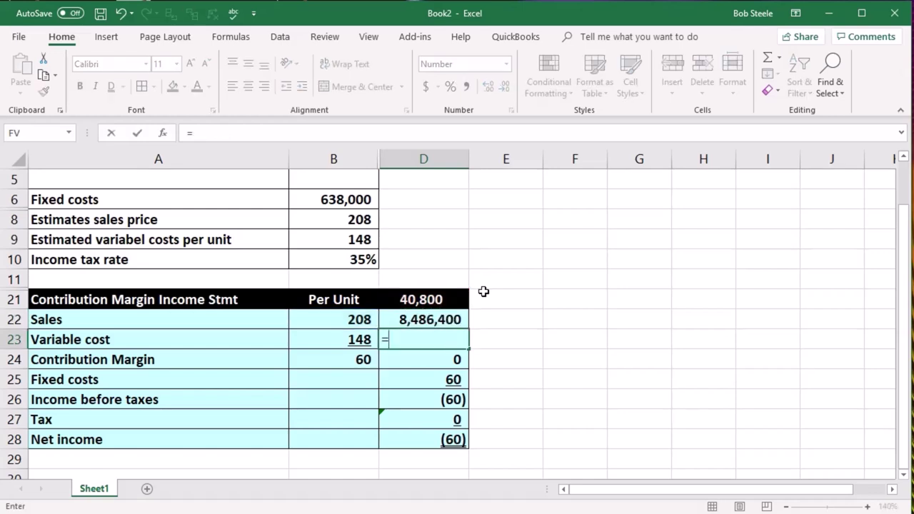
pyautogui.press('Left')
pyautogui.write('*')
pyautogui.click(453, 296)
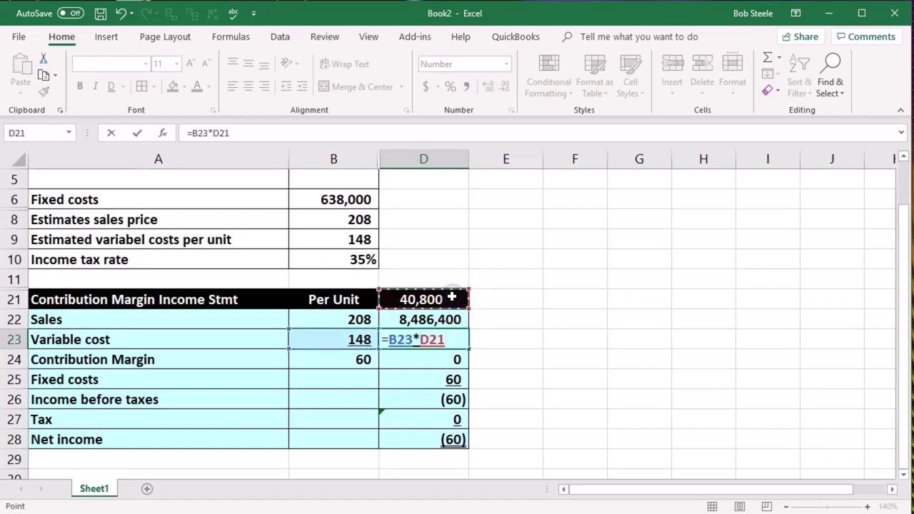
pyautogui.press('Return')
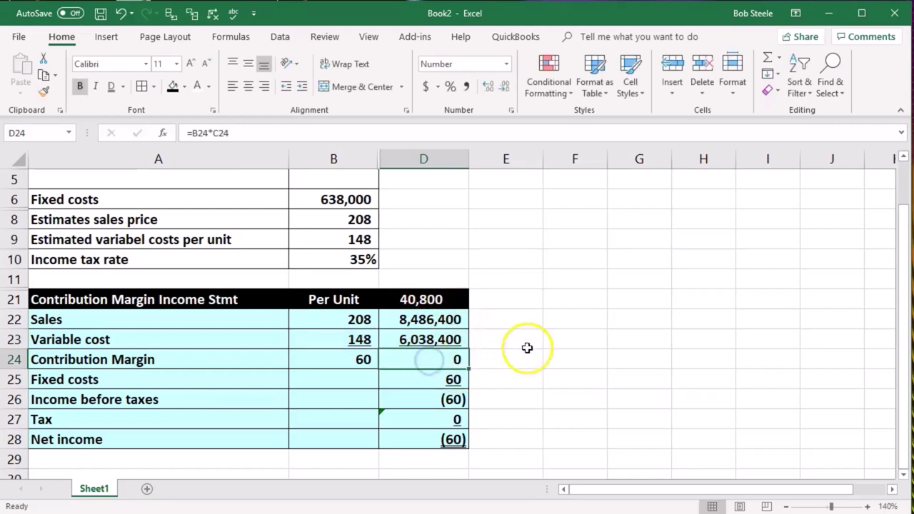
# Calculate Contribution Margin in D24 as Sales less Variable cost with =D22-D23
pyautogui.write('=')
pyautogui.press('Up')
pyautogui.press('Up')
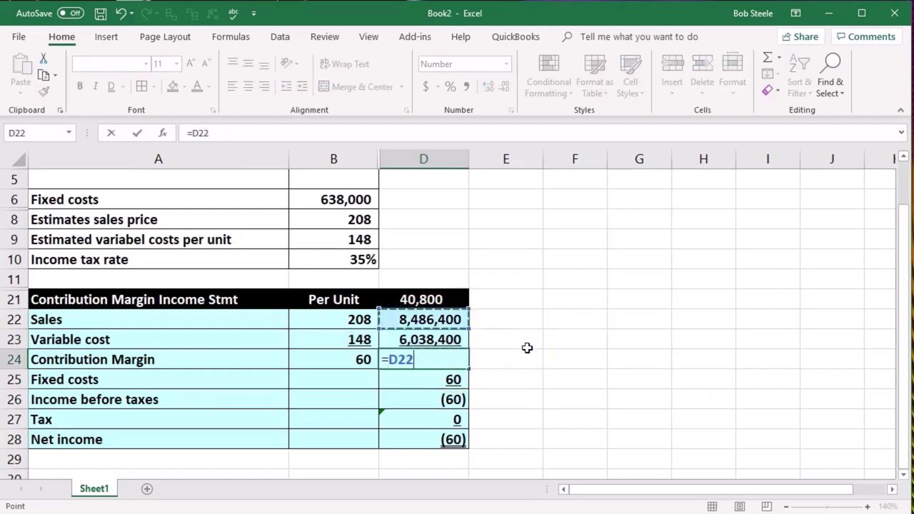
pyautogui.write('-')
pyautogui.press('Up')
pyautogui.press('Return')
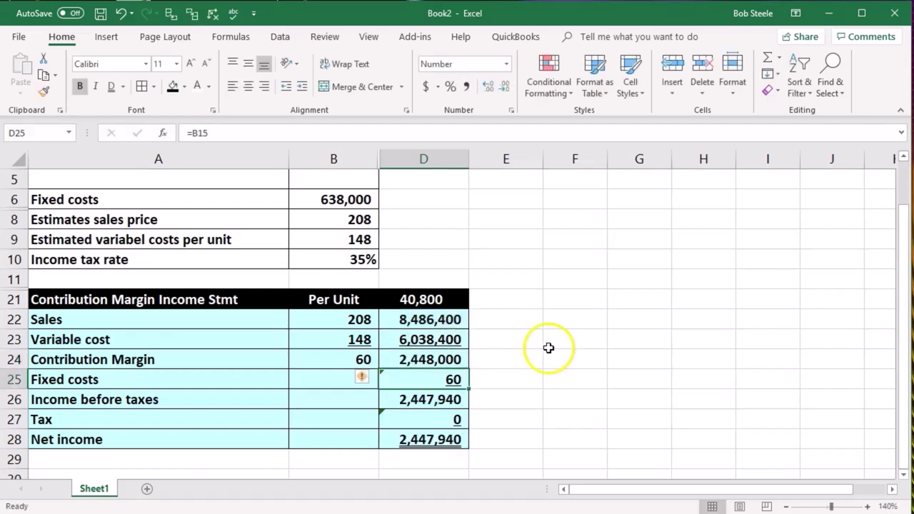
# Cross-check the contribution margin in E24 by multiplying D21 by B24, and clear the check cell
pyautogui.click(519, 359)
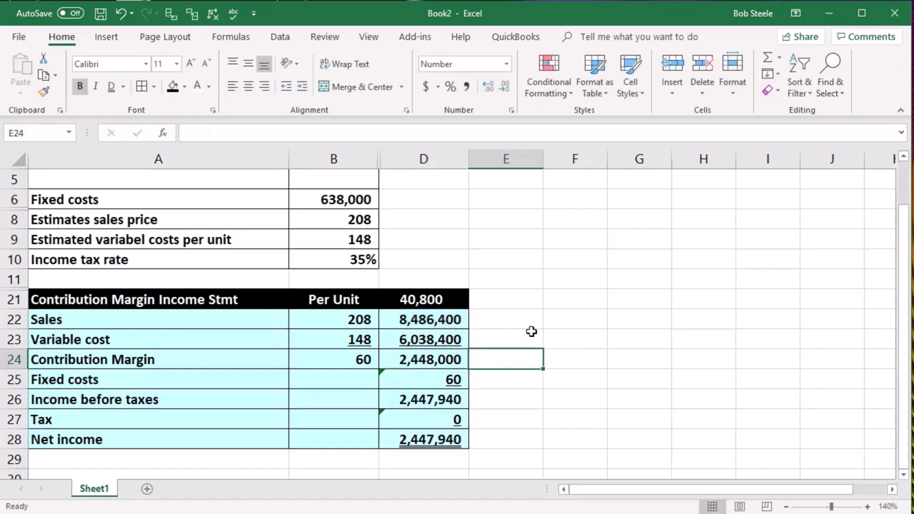
pyautogui.write('=')
pyautogui.click(419, 293)
pyautogui.write('*')
pyautogui.click(363, 361)
pyautogui.press('Return')
pyautogui.press('Up')
pyautogui.press('Delete')
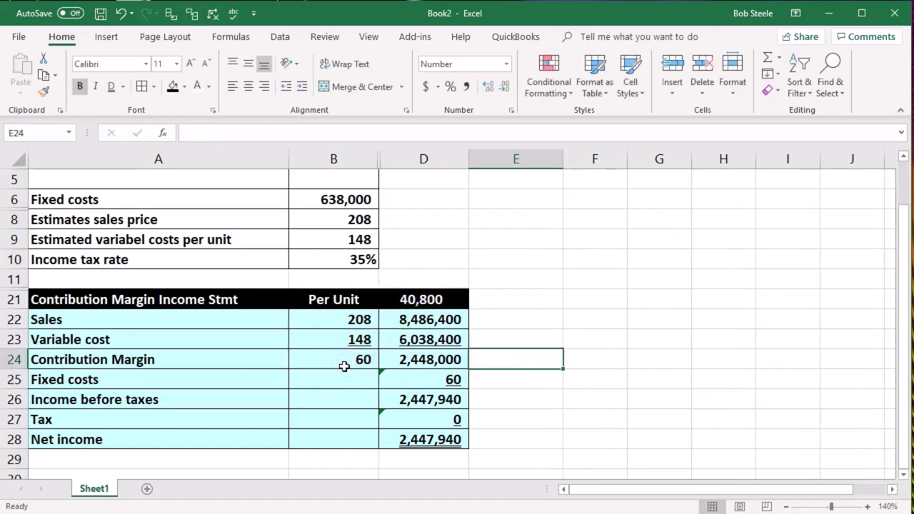
# Link Fixed costs in D25 to the fixed costs assumption with =B6
pyautogui.click(417, 375)
pyautogui.write('=')
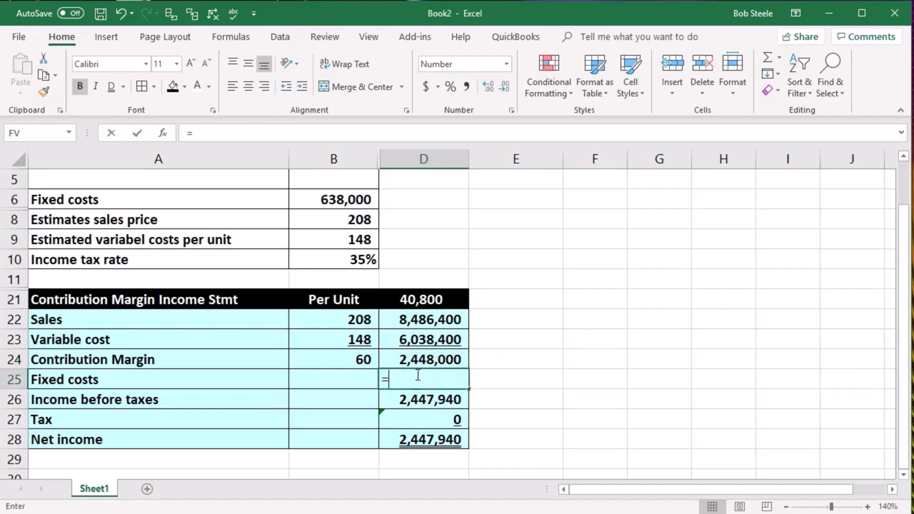
pyautogui.click(350, 200)
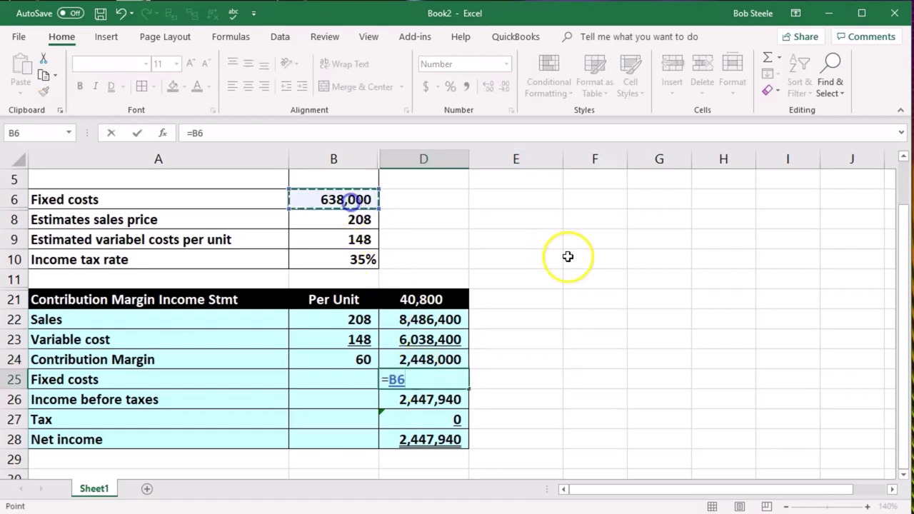
pyautogui.press('Return')
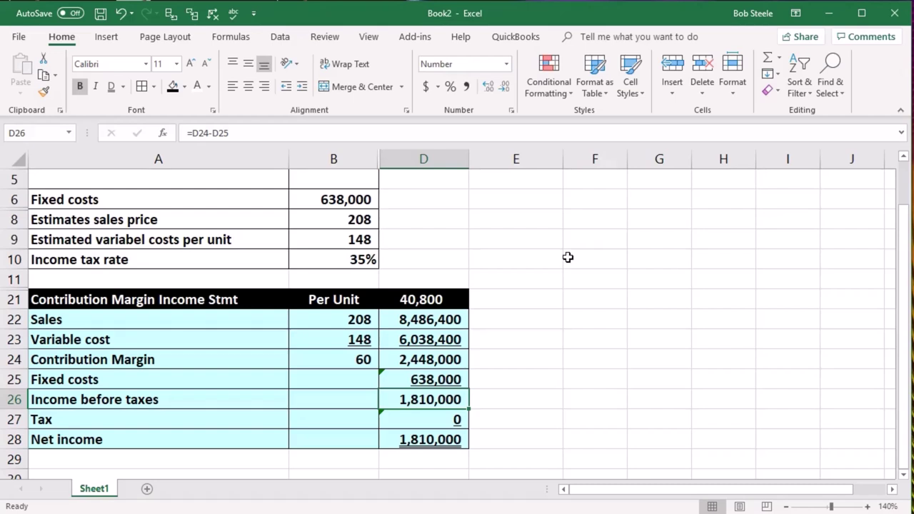
# Calculate Tax in D27 by multiplying Income before taxes by the income tax rate with =D26*B10
pyautogui.click(436, 421)
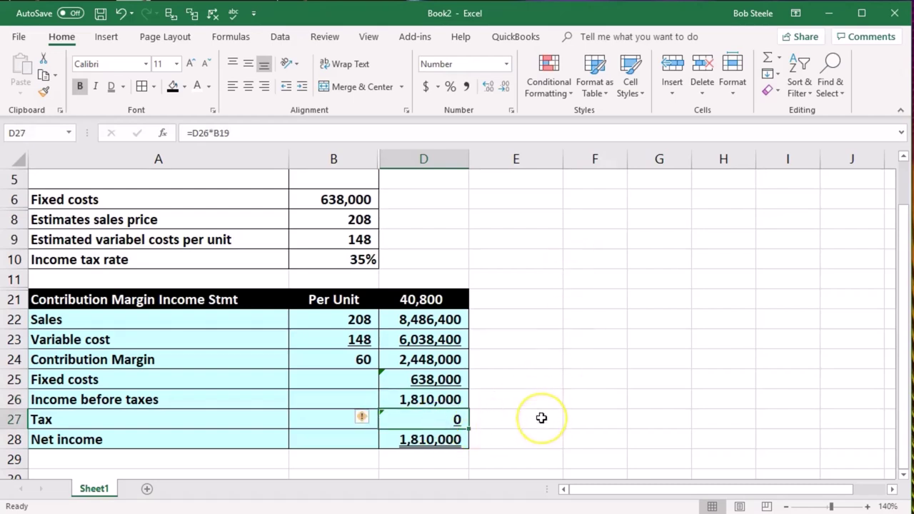
pyautogui.write('=')
pyautogui.press('Up')
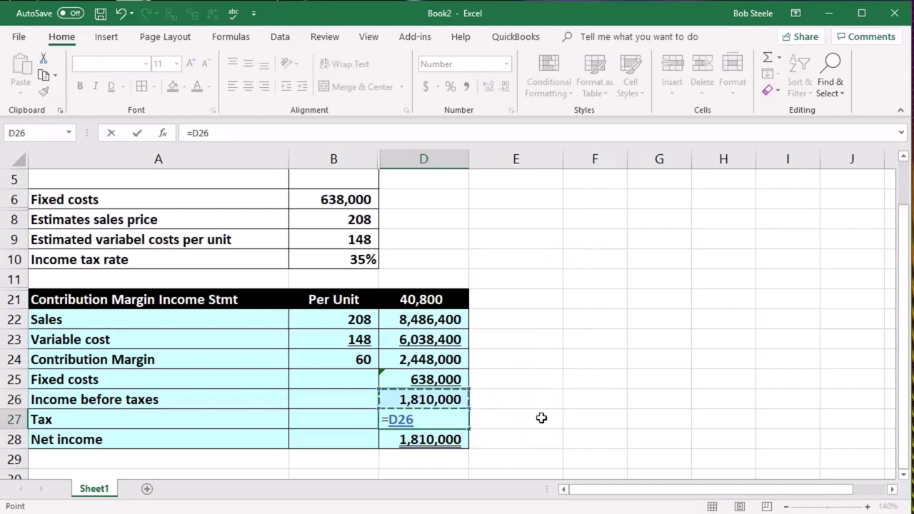
pyautogui.write('*')
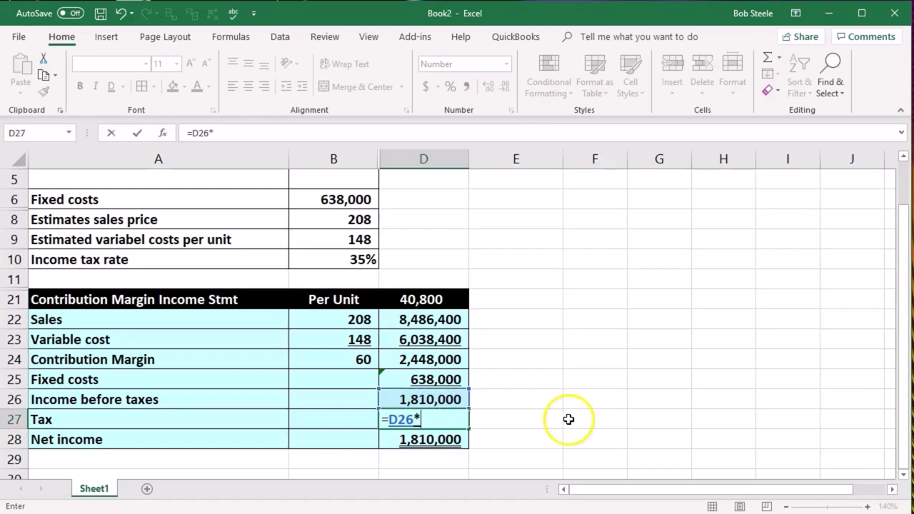
pyautogui.click(350, 262)
pyautogui.press('Return')
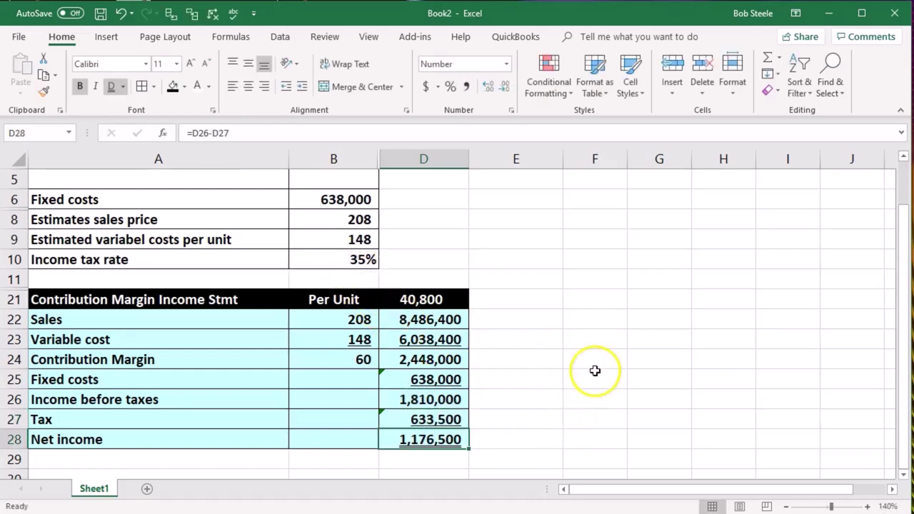
# Try to fill the income statement column D21:D28 across into column E
pyautogui.moveTo(445, 298); pyautogui.dragTo(427, 446)
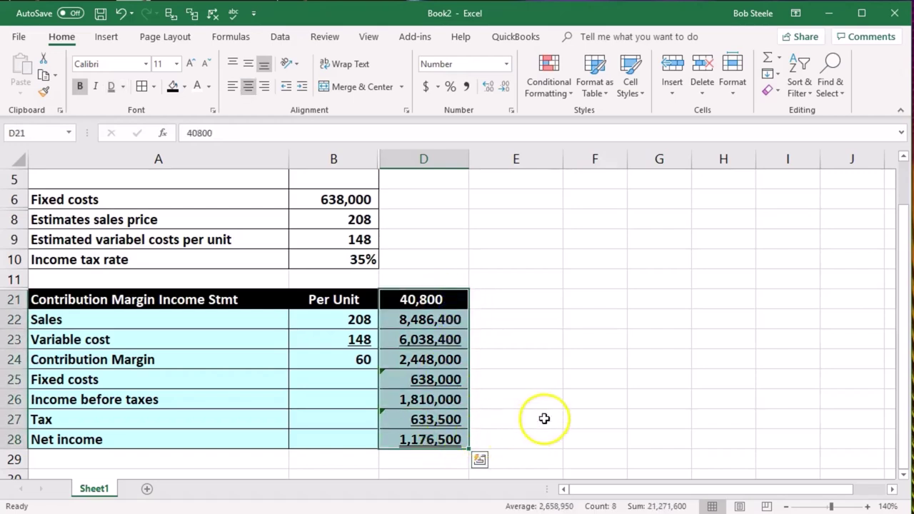
pyautogui.click(588, 377)
pyautogui.moveTo(443, 300); pyautogui.dragTo(428, 440)
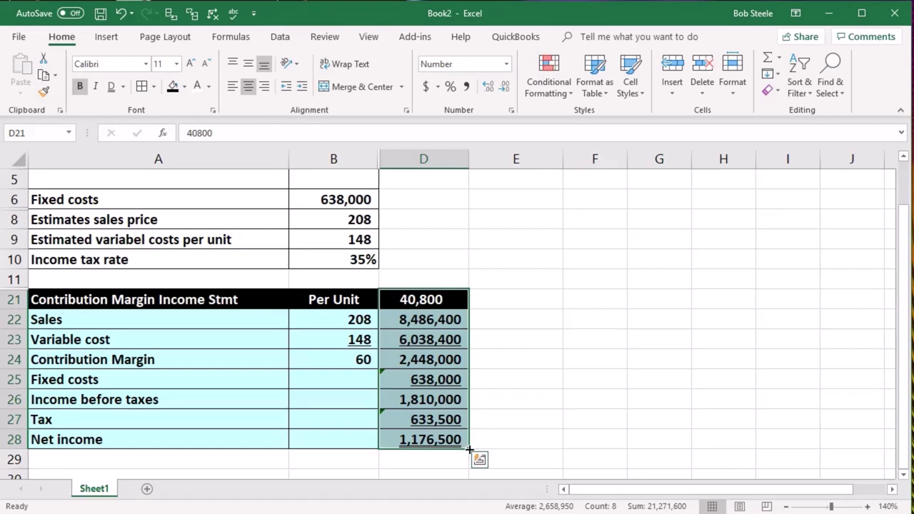
pyautogui.moveTo(471, 449); pyautogui.dragTo(536, 449)
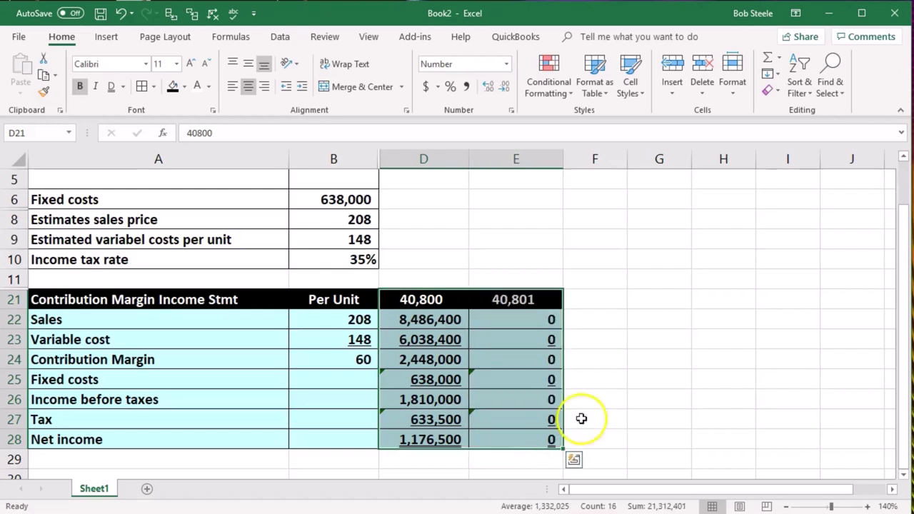
pyautogui.click(642, 361)
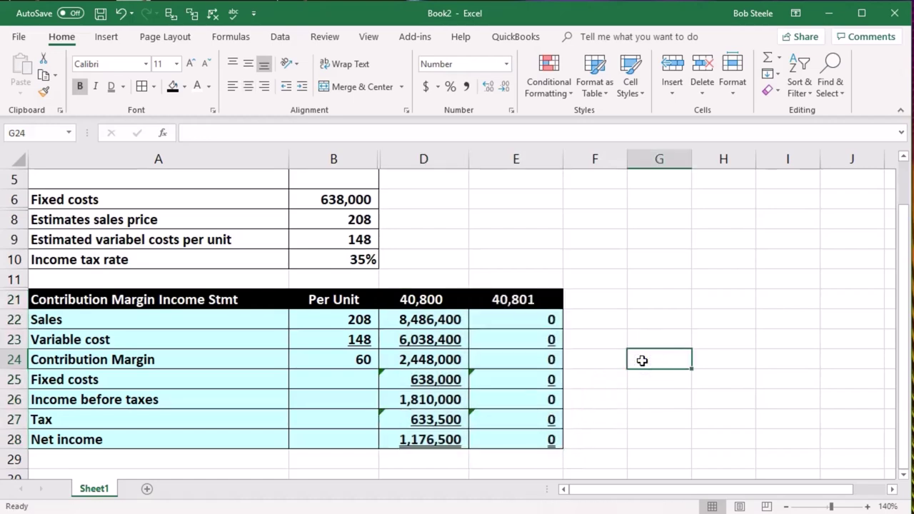
# Enter 20,000 units as the column heading in E21
pyautogui.click(516, 300)
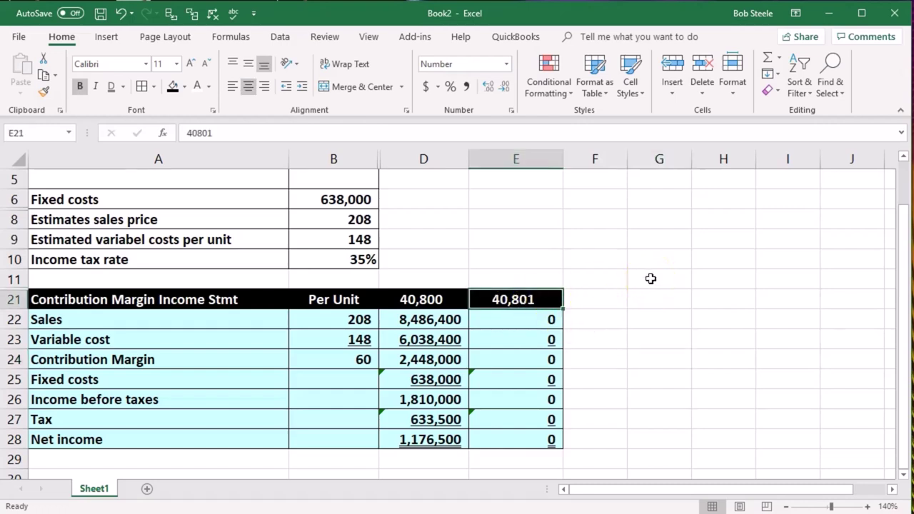
pyautogui.write('20,')
pyautogui.write('0000')
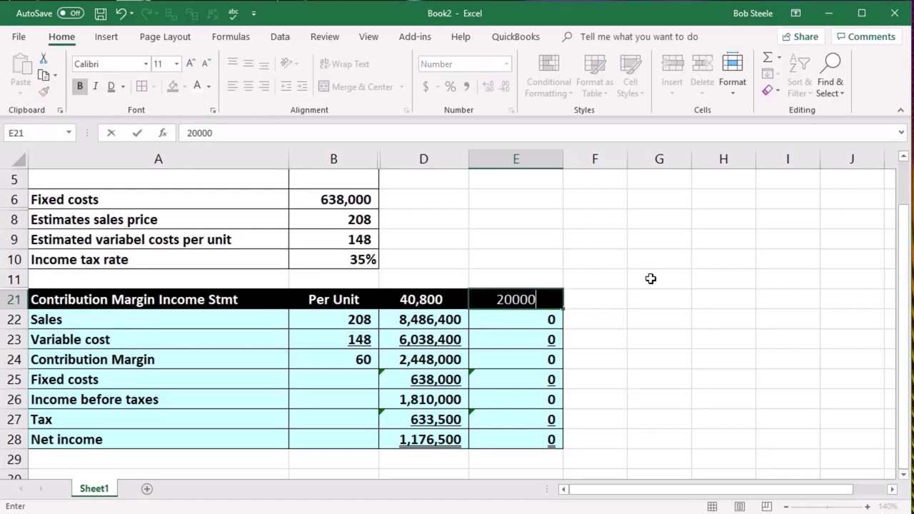
pyautogui.press('Return')
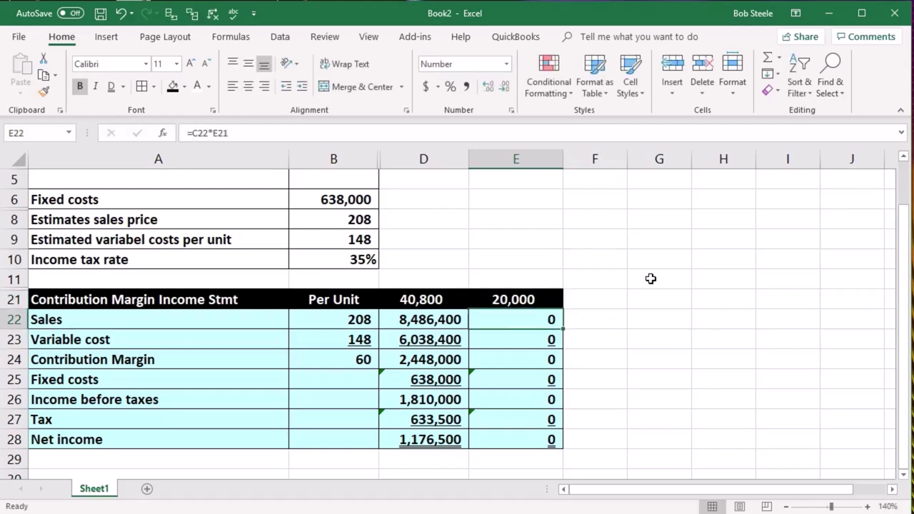
# Examine the cell references in the copied Sales and Variable cost formulas in E22 and E23, and delete column E
pyautogui.doubleClick(511, 321)
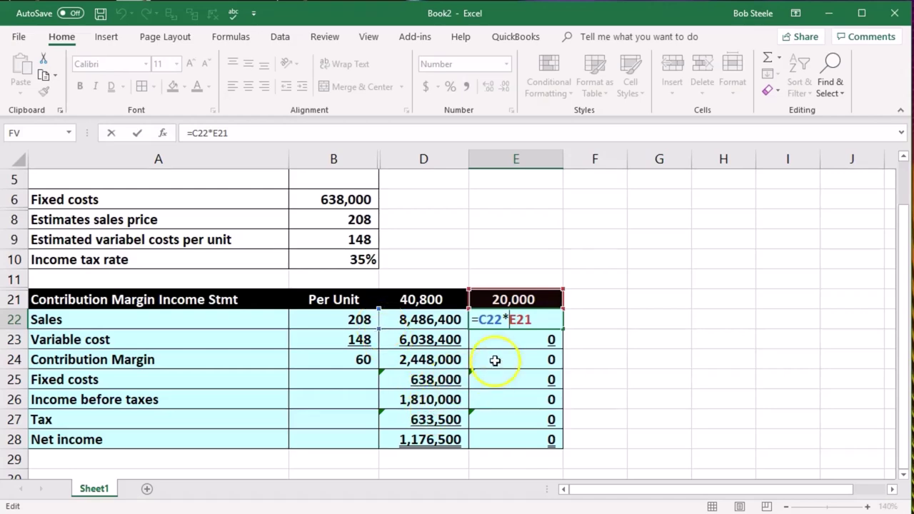
pyautogui.press('Return')
pyautogui.press('F2')
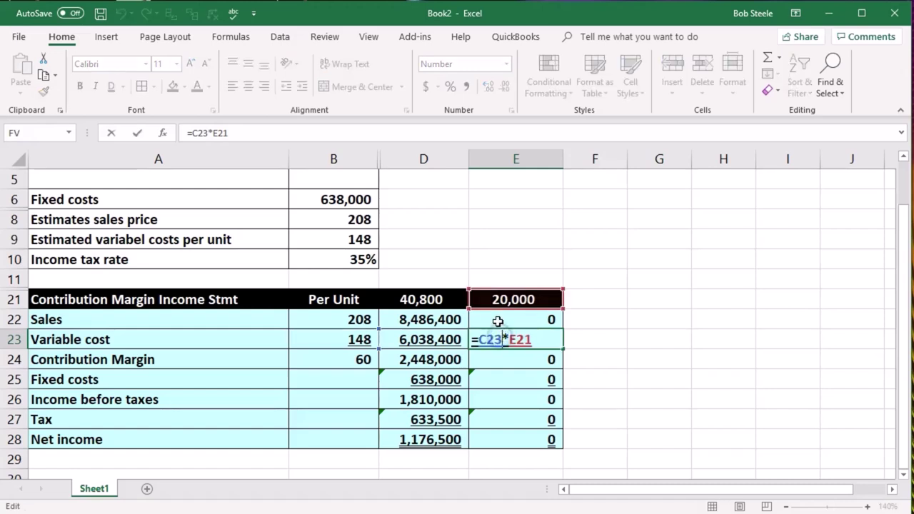
pyautogui.press('Return')
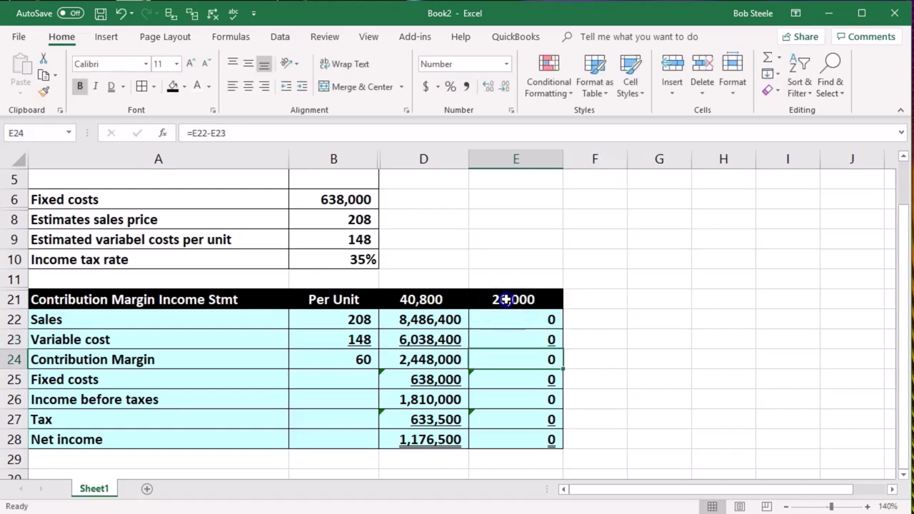
pyautogui.click(508, 300)
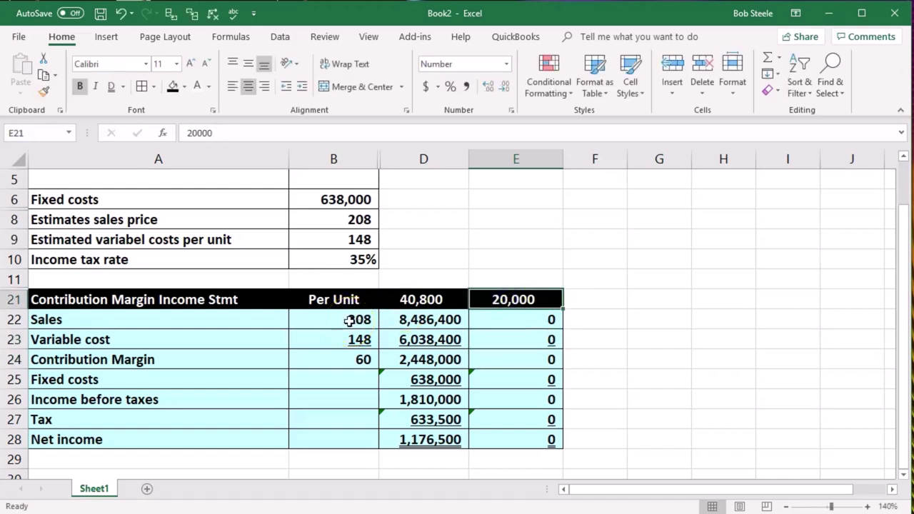
pyautogui.click(485, 323)
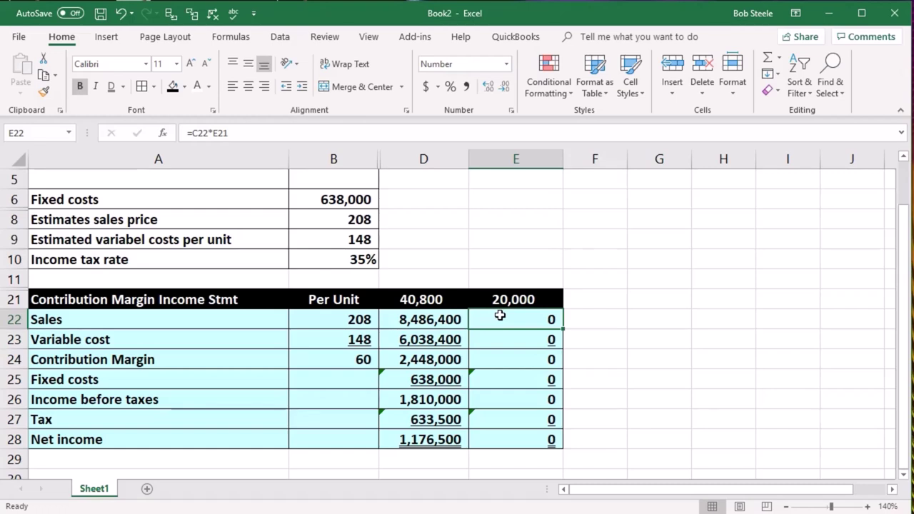
pyautogui.click(531, 160)
pyautogui.rightClick(521, 226)
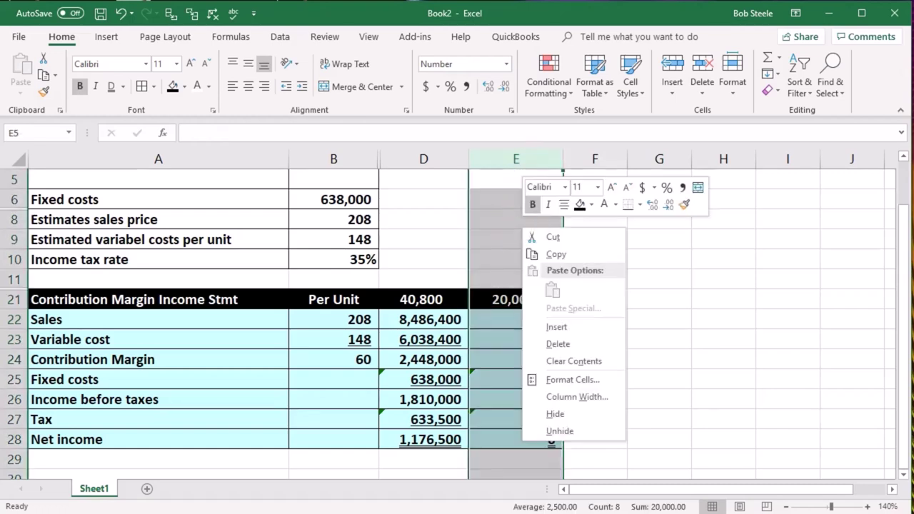
pyautogui.click(536, 344)
pyautogui.click(567, 400)
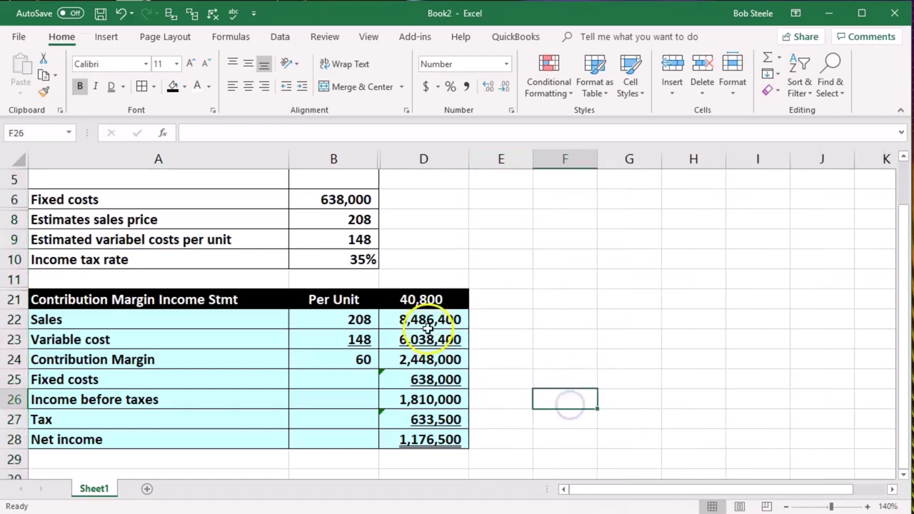
# Make the per-unit price reference absolute in the D22 Sales formula so it reads =$B$22*D21
pyautogui.doubleClick(426, 323)
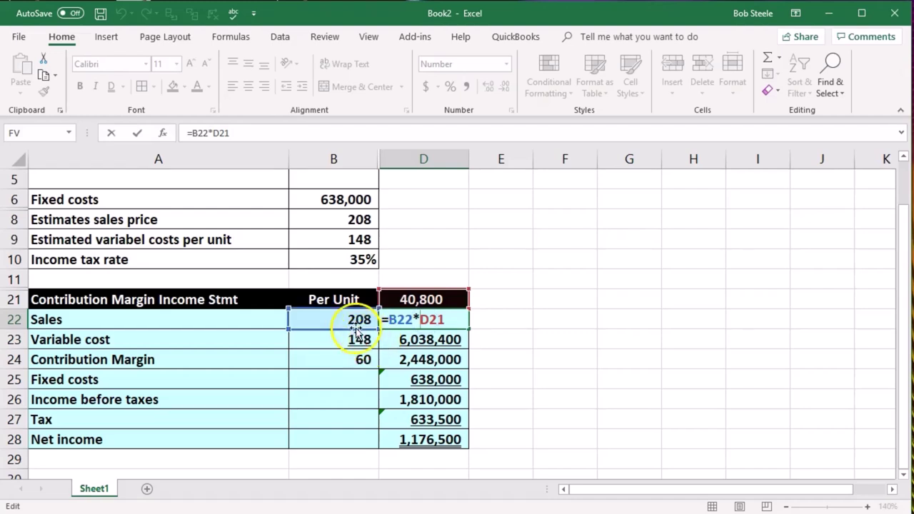
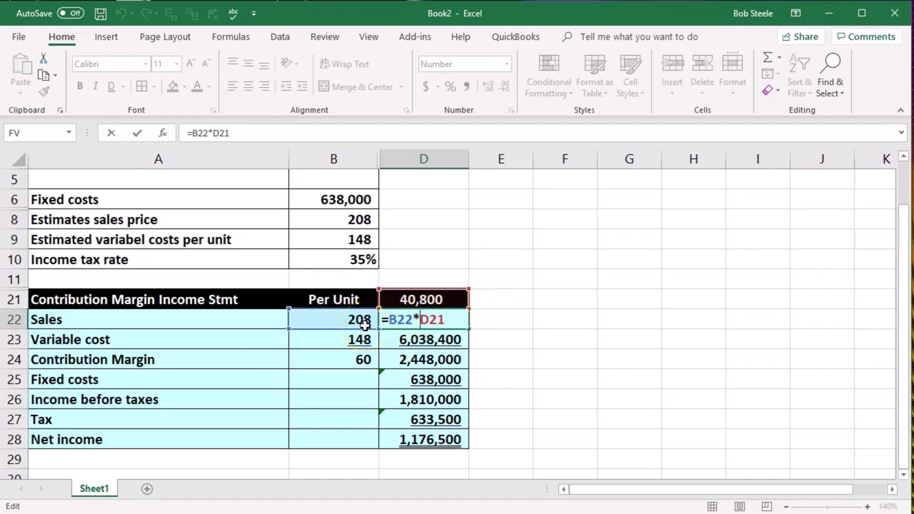
pyautogui.click(398, 319)
pyautogui.press('F4')
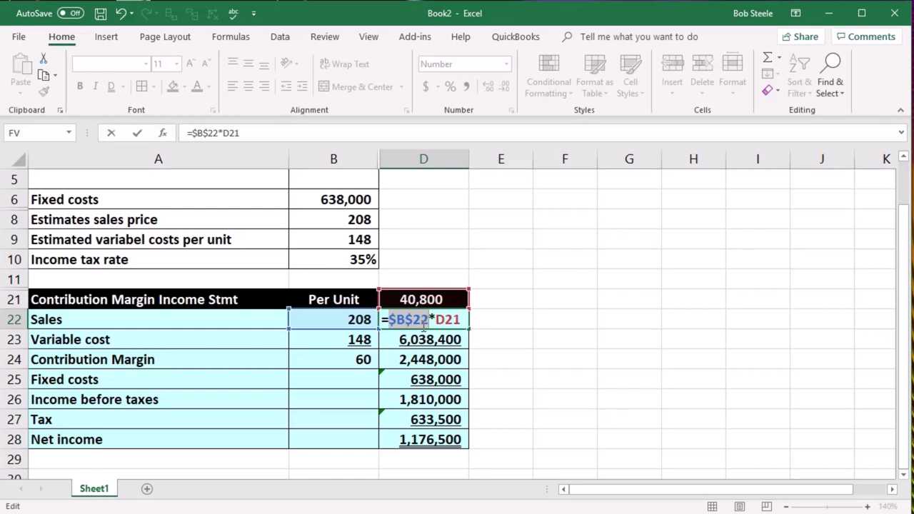
pyautogui.press('Return')
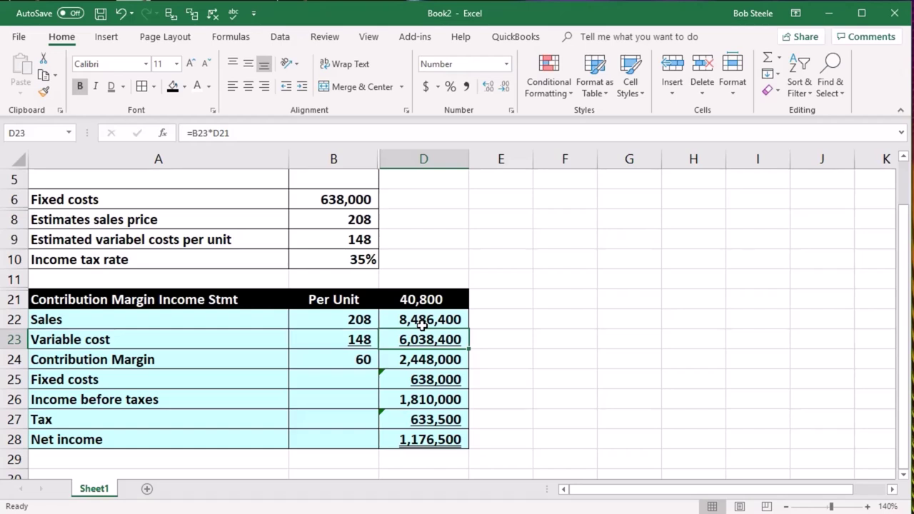
# Make the per-unit cost reference absolute in the D23 Variable cost formula so it reads =$B$23*D21
pyautogui.click(418, 343)
pyautogui.doubleClick(418, 343)
pyautogui.click(421, 299)
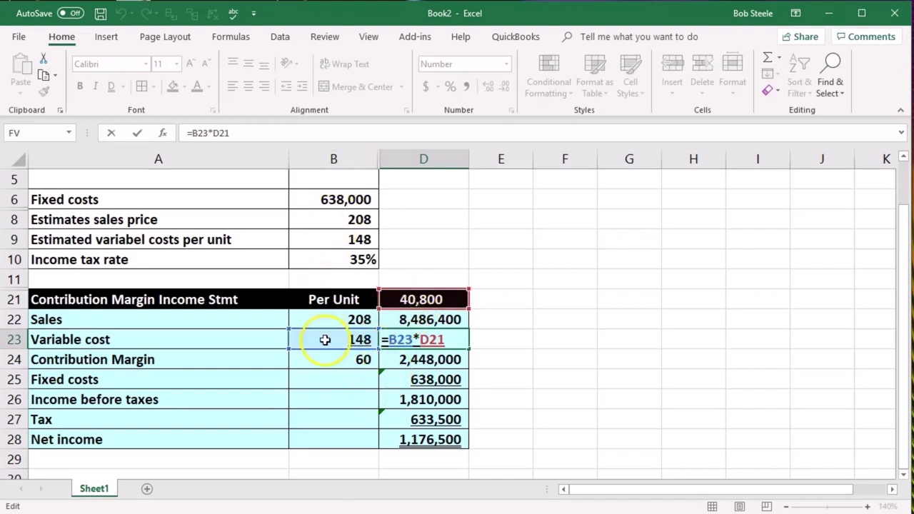
pyautogui.click(398, 341)
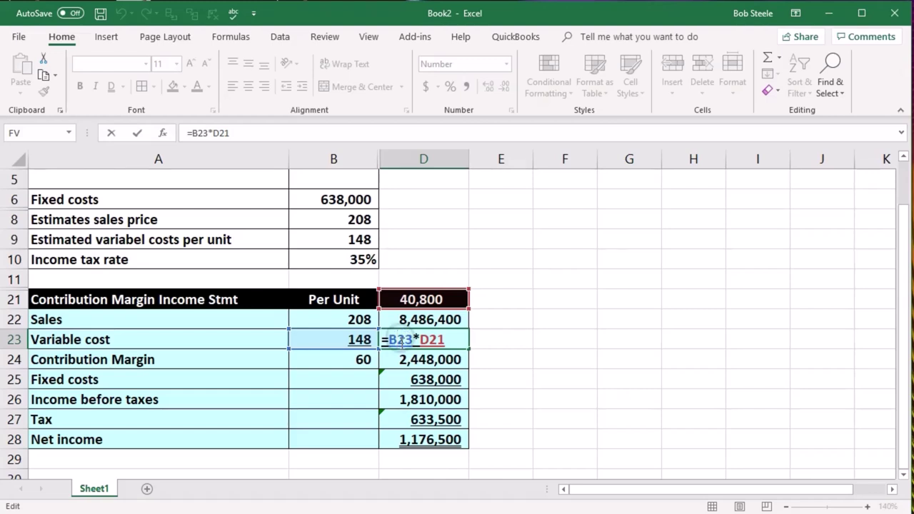
pyautogui.press('F4')
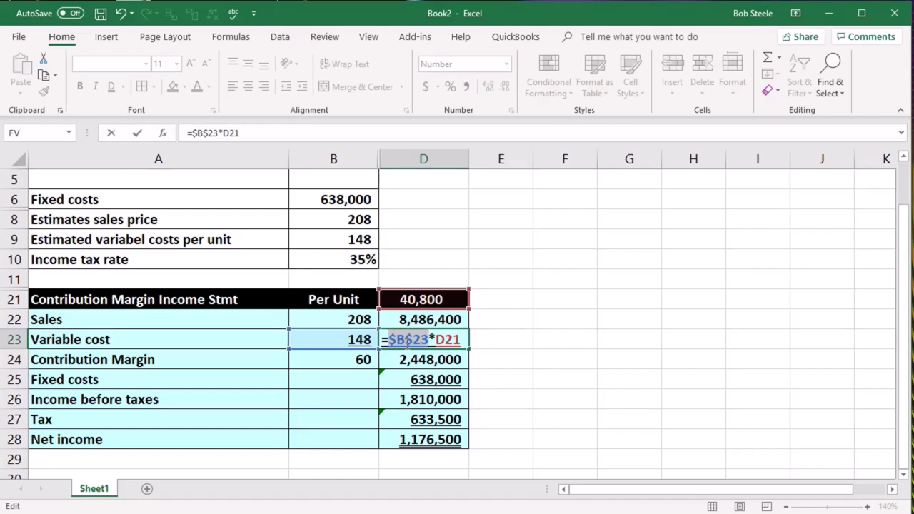
pyautogui.press('Return')
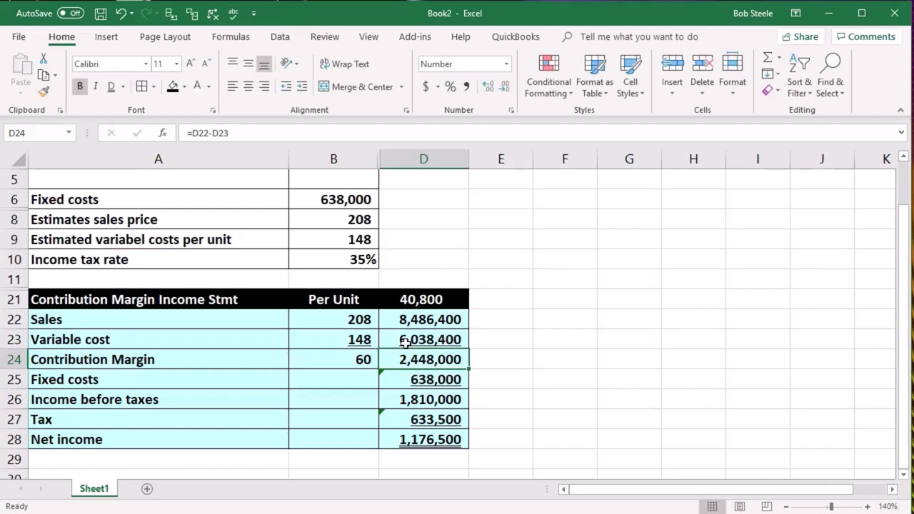
# Check the Contribution Margin formula in D24 and make the D25 Fixed costs reference absolute as =$B$6
pyautogui.doubleClick(397, 358)
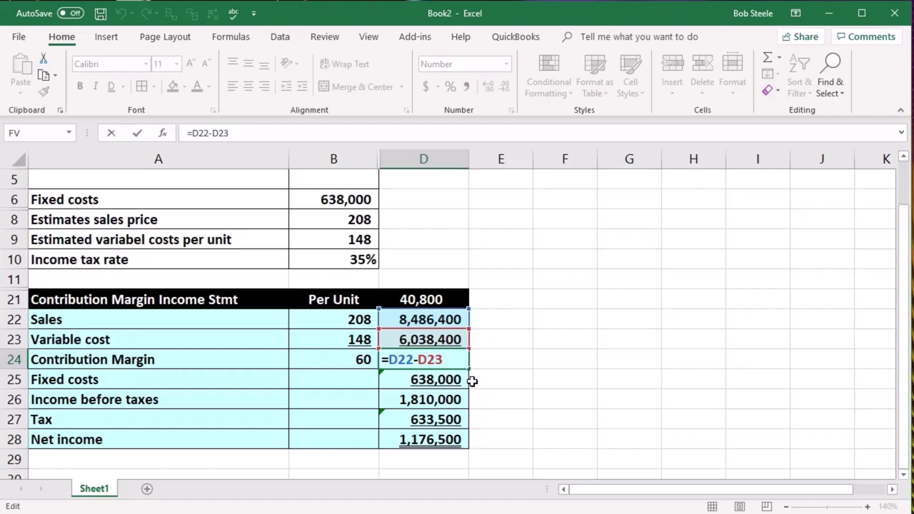
pyautogui.press('Return')
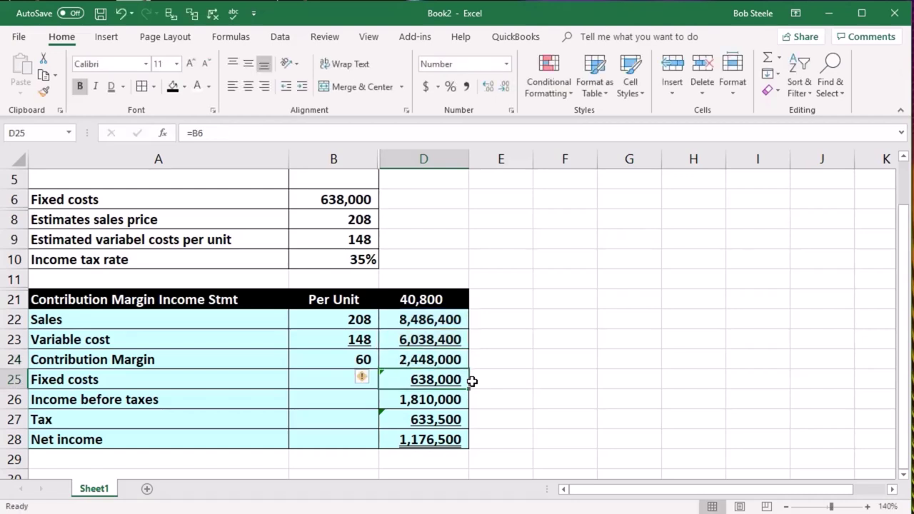
pyautogui.doubleClick(437, 359)
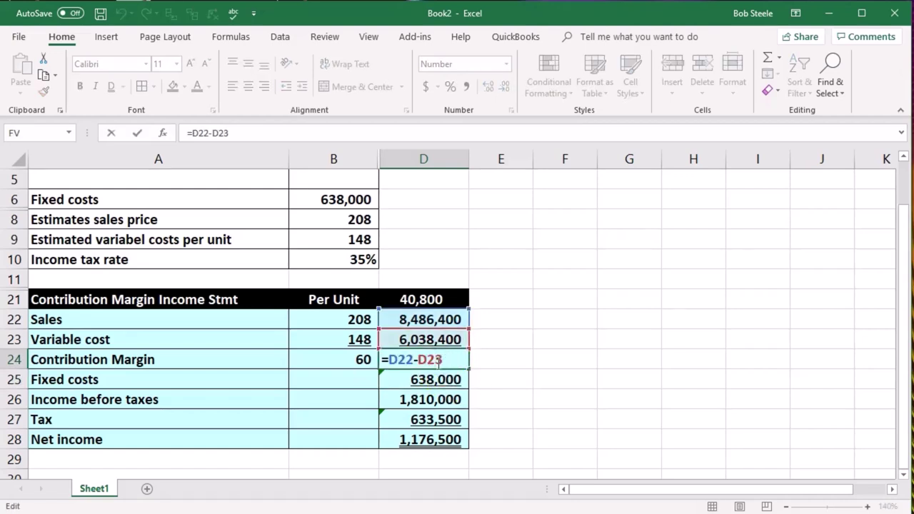
pyautogui.press('Return')
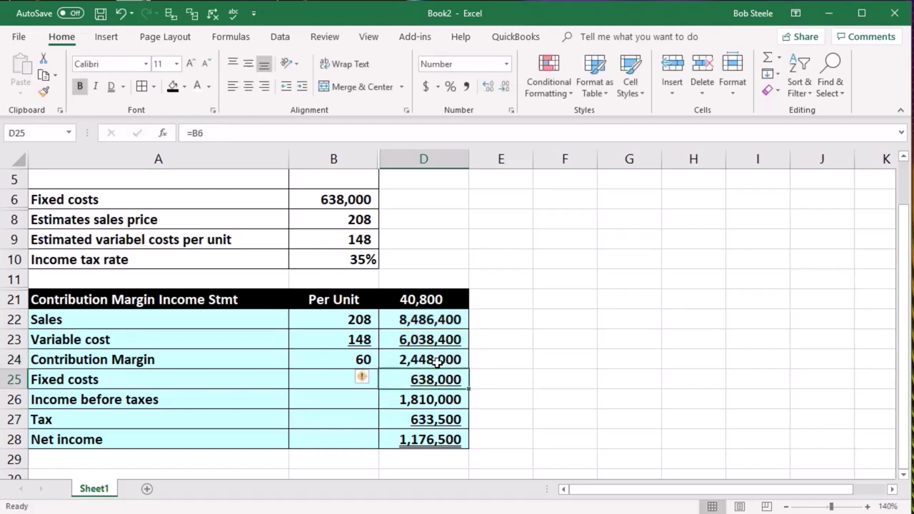
pyautogui.doubleClick(441, 379)
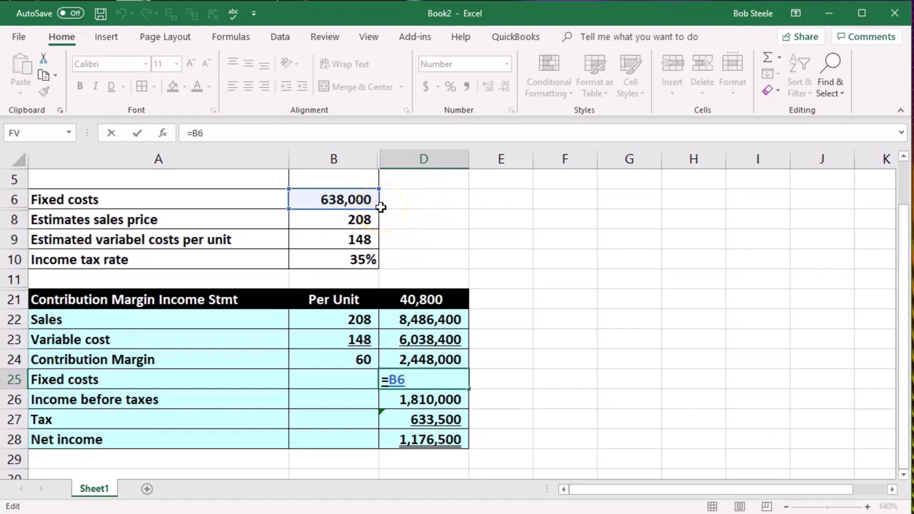
pyautogui.press('F4')
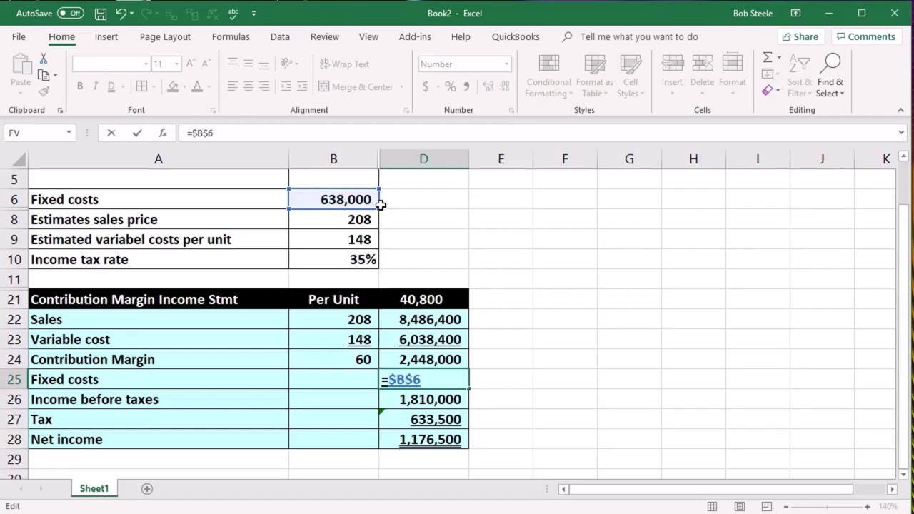
pyautogui.press('Return')
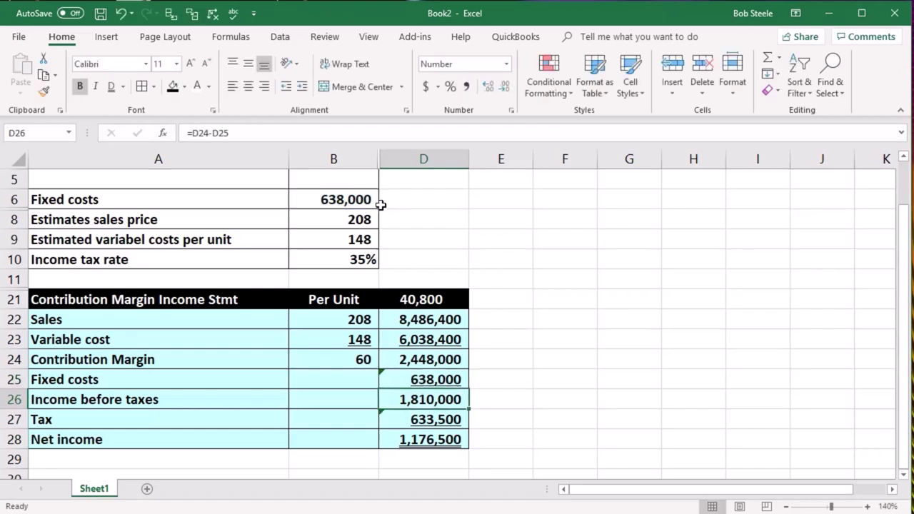
# Make the tax rate reference absolute in the D27 Tax formula as =D26*$B$10, checking the income formulas in D26 and D28
pyautogui.doubleClick(407, 395)
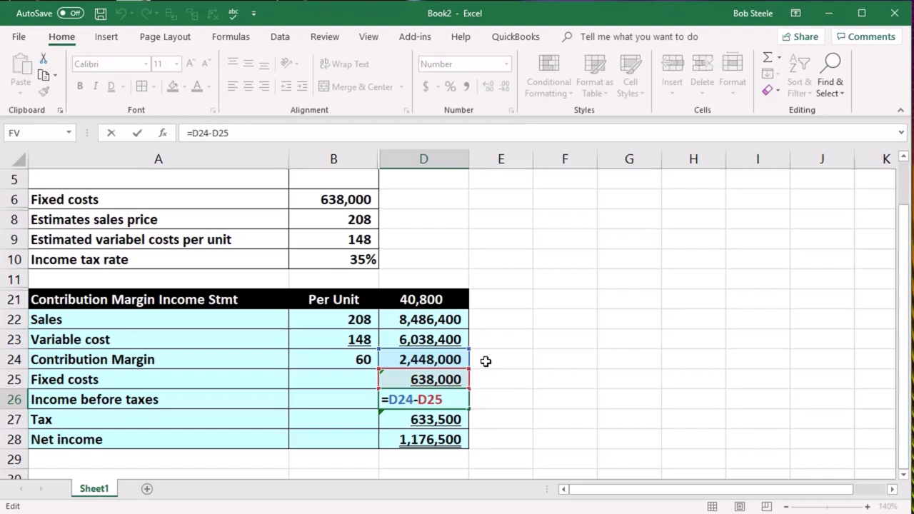
pyautogui.press('Return')
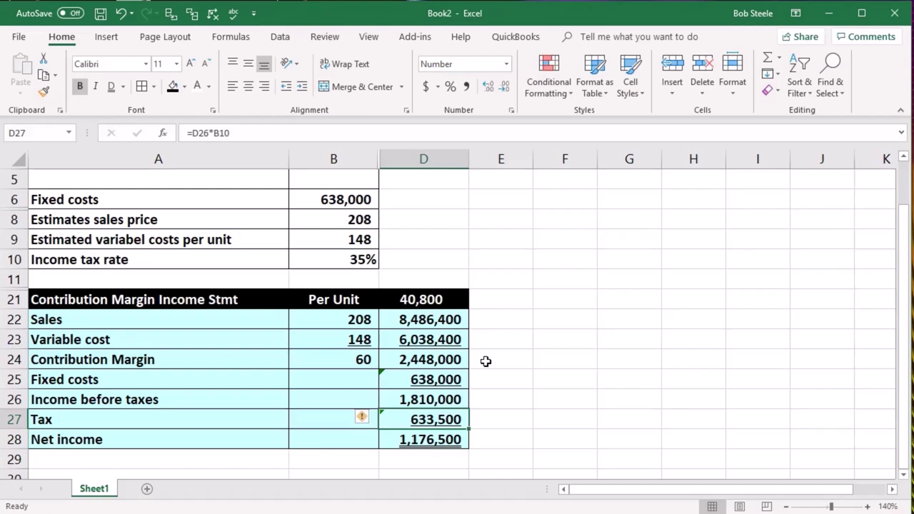
pyautogui.doubleClick(422, 420)
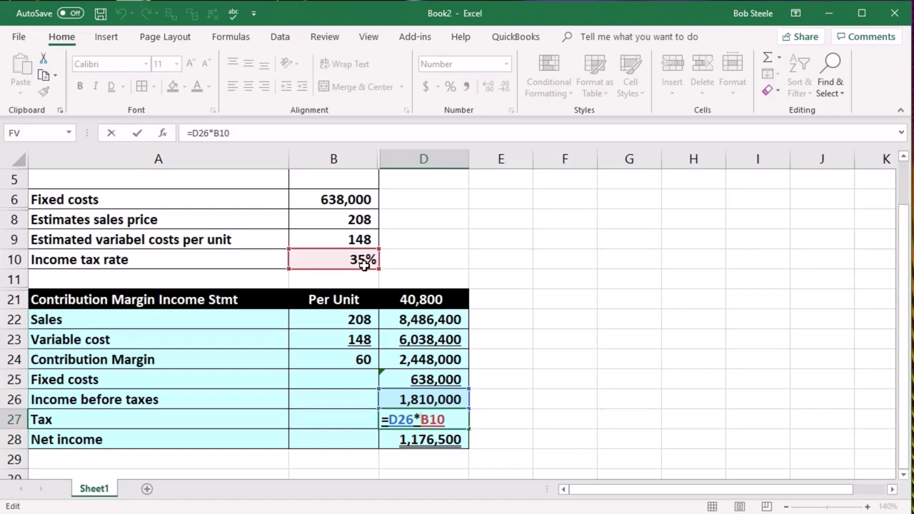
pyautogui.click(431, 418)
pyautogui.press('F4')
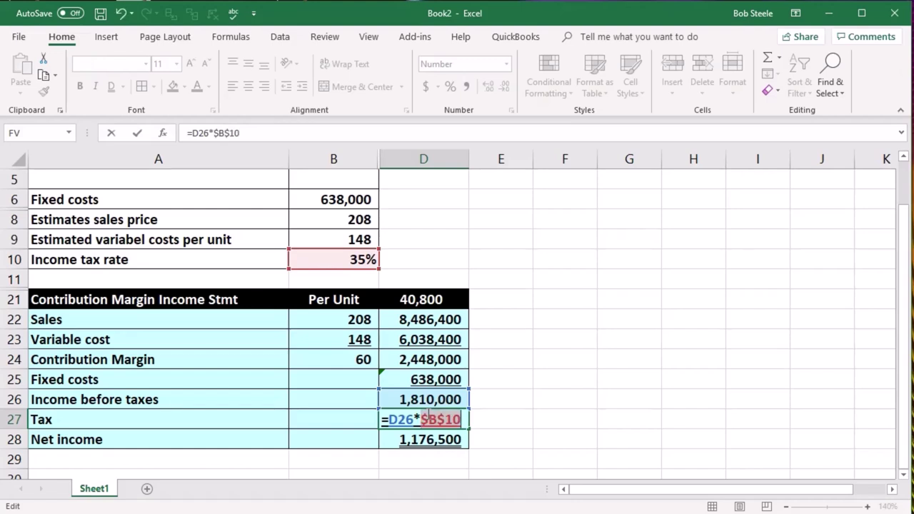
pyautogui.press('Return')
pyautogui.doubleClick(430, 440)
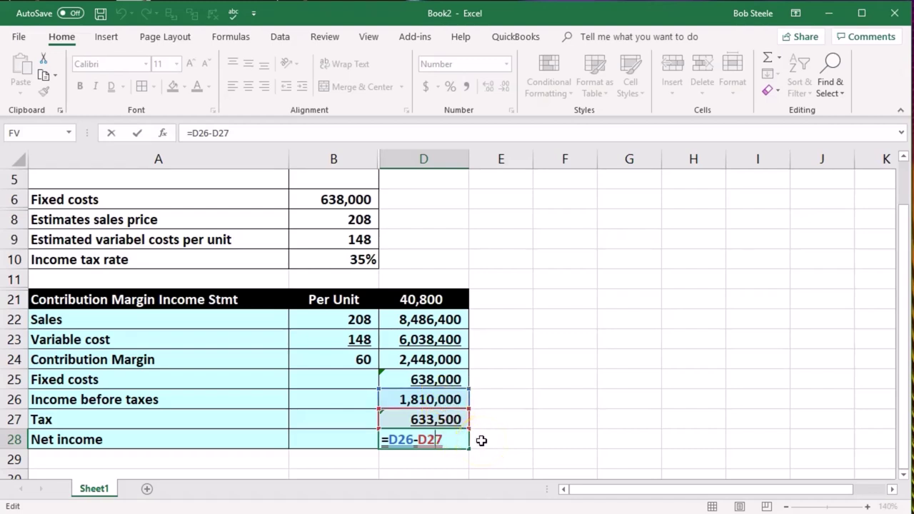
pyautogui.press('Return')
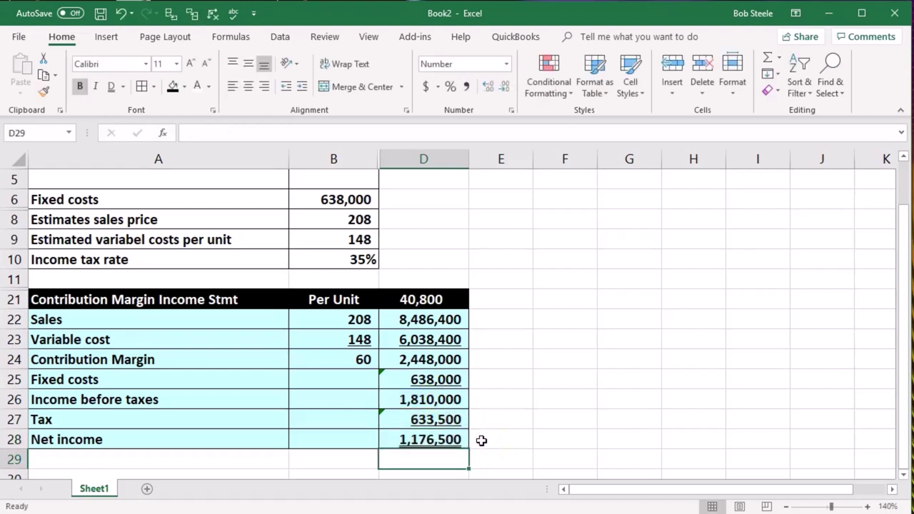
# Fill the income statement column D21:D28 across into column E and widen column E to fit the figures
pyautogui.moveTo(441, 299); pyautogui.dragTo(519, 457)
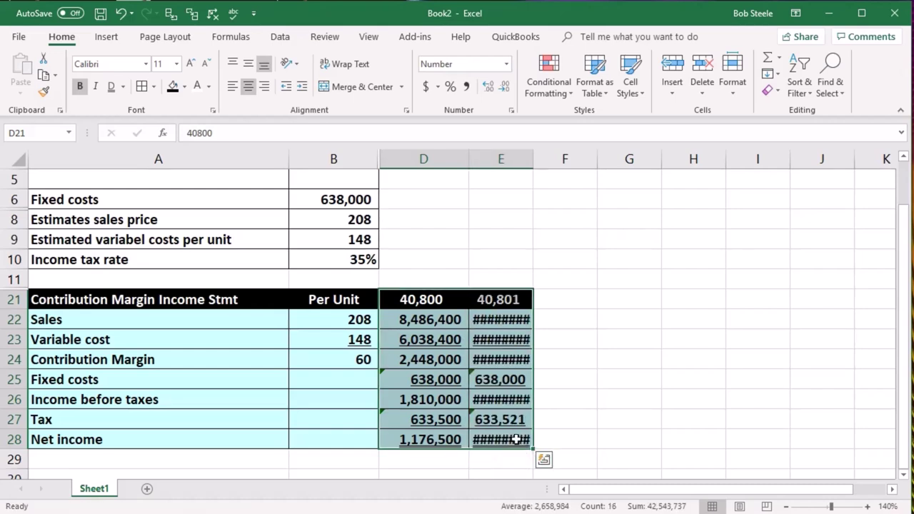
pyautogui.moveTo(534, 164); pyautogui.dragTo(553, 165)
pyautogui.click(615, 319)
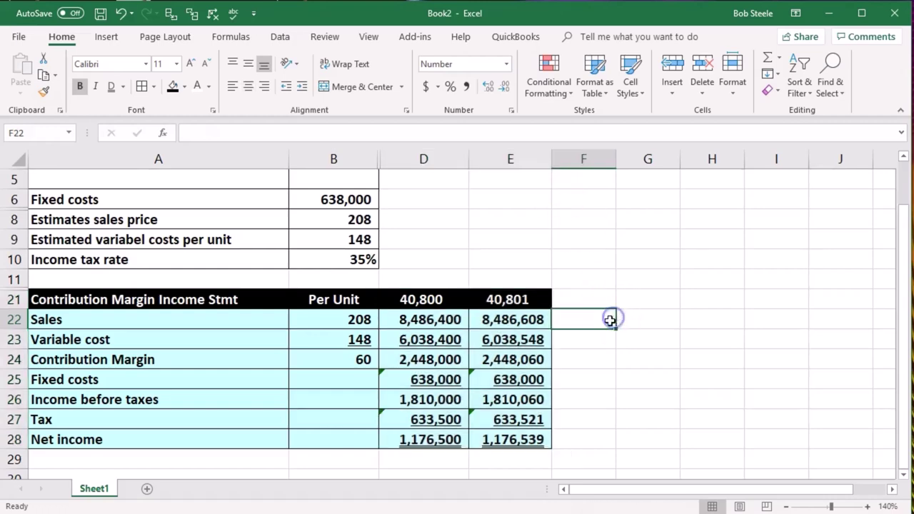
# Set the unit heading in E21 to 40,800 and compare the Net income cells D28 and E28
pyautogui.click(526, 296)
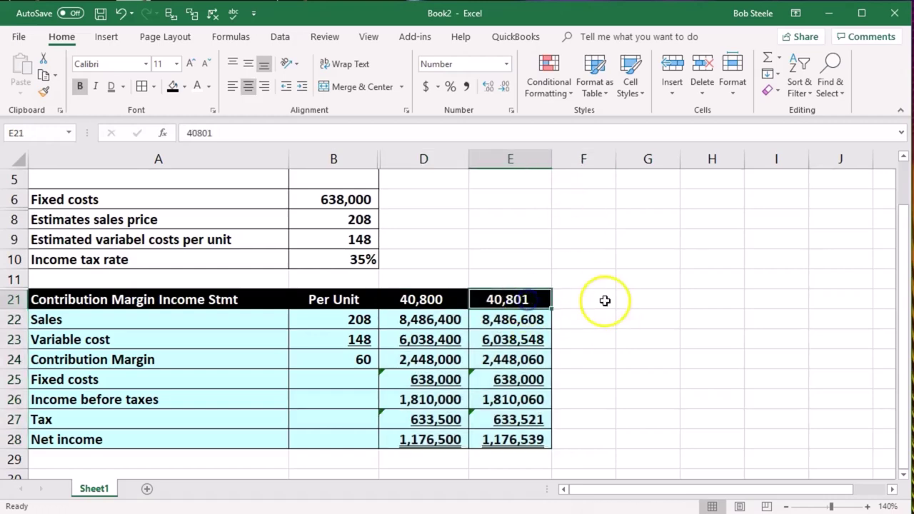
pyautogui.doubleClick(537, 300)
pyautogui.press('BackSpace')
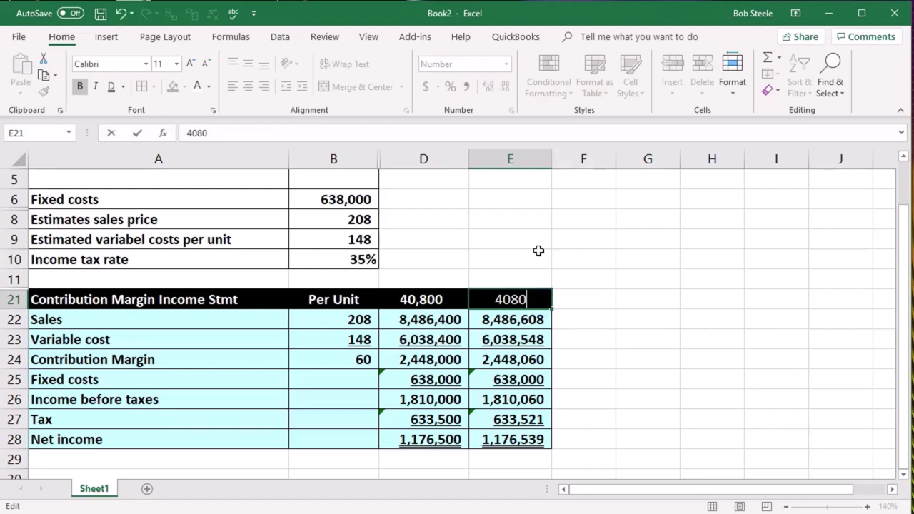
pyautogui.write('0')
pyautogui.press('Return')
pyautogui.click(452, 448)
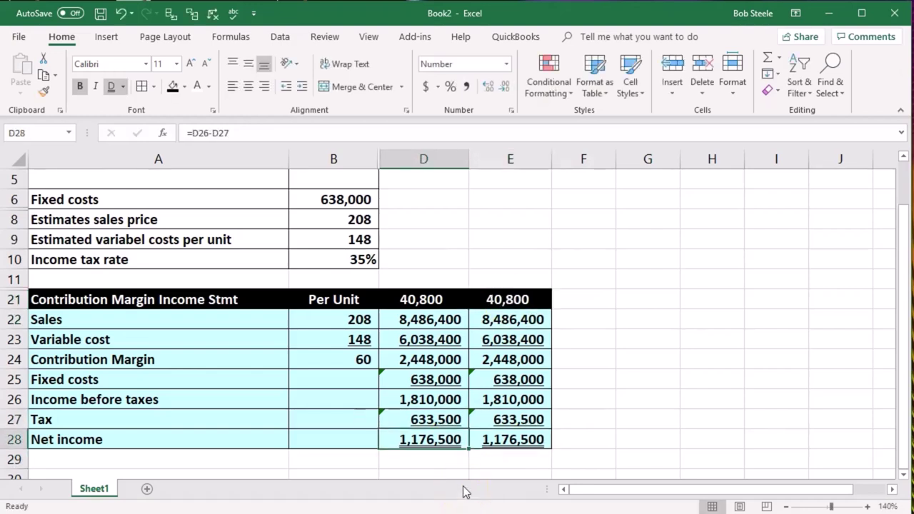
pyautogui.press('Right')
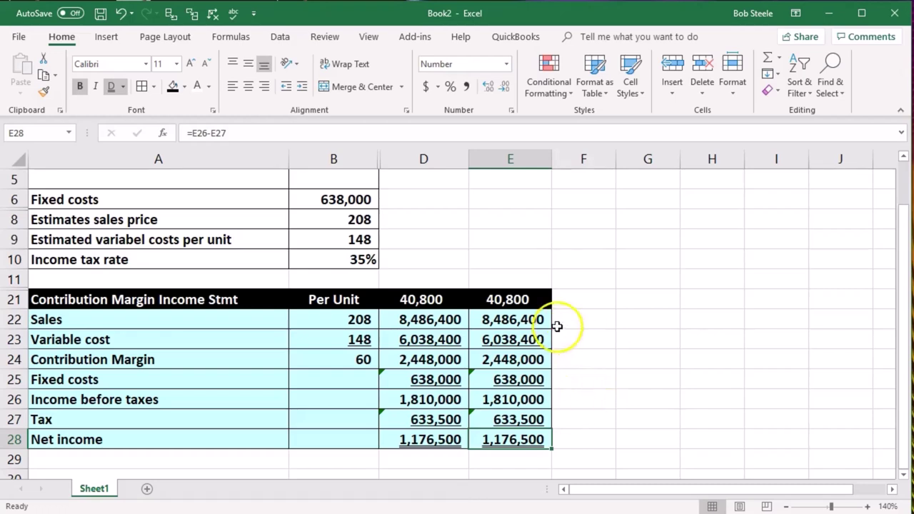
# Examine the cell references in the copied Sales, Variable cost and Contribution Margin formulas in E22:E24
pyautogui.click(533, 321)
pyautogui.doubleClick(535, 322)
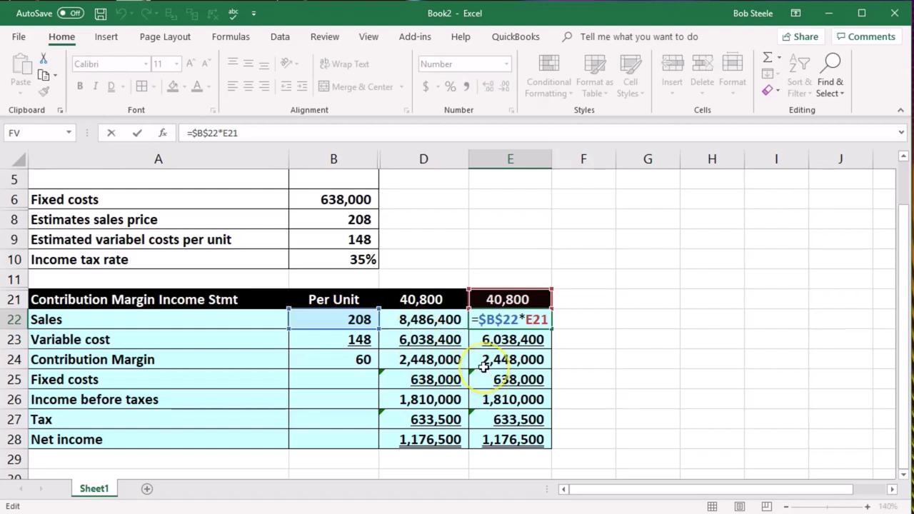
pyautogui.click(550, 319)
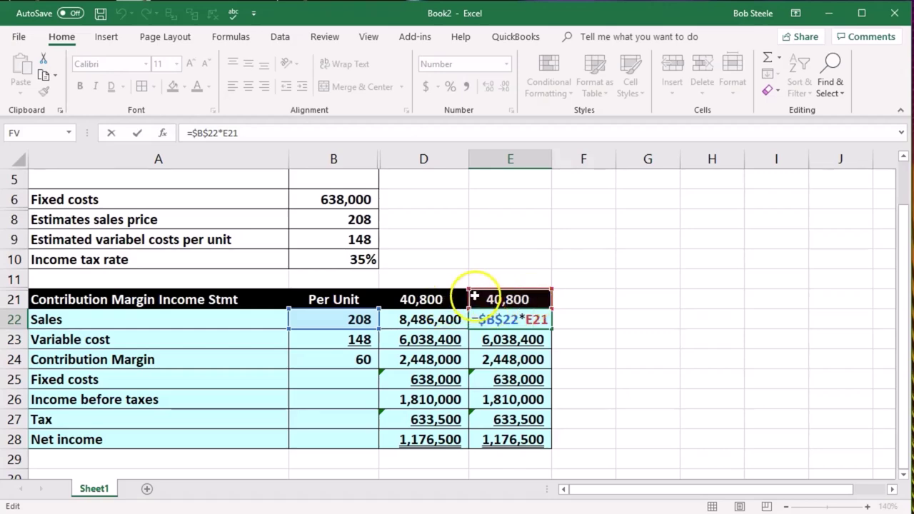
pyautogui.press('Return')
pyautogui.doubleClick(538, 345)
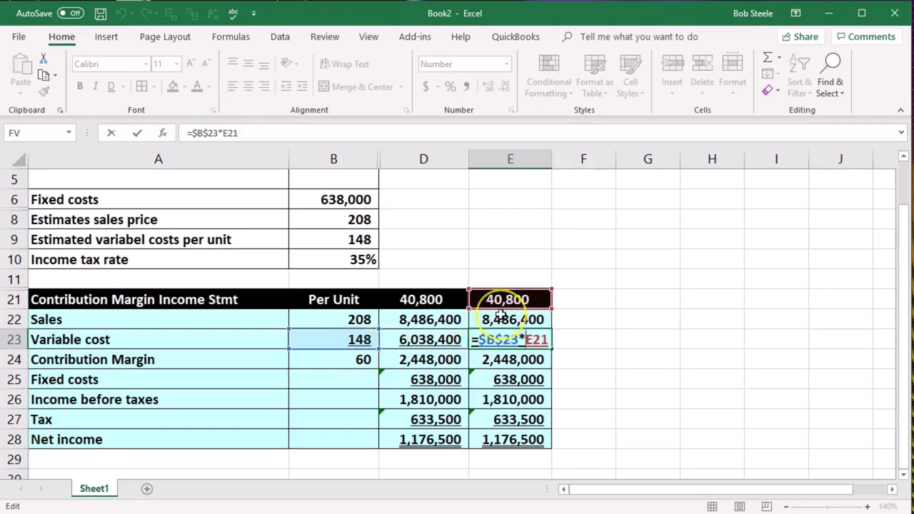
pyautogui.press('Return')
pyautogui.doubleClick(501, 357)
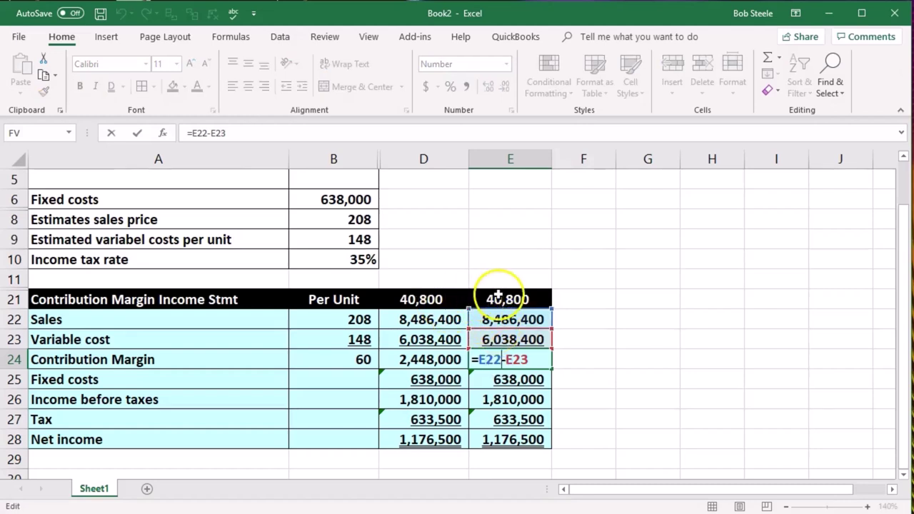
pyautogui.press('Return')
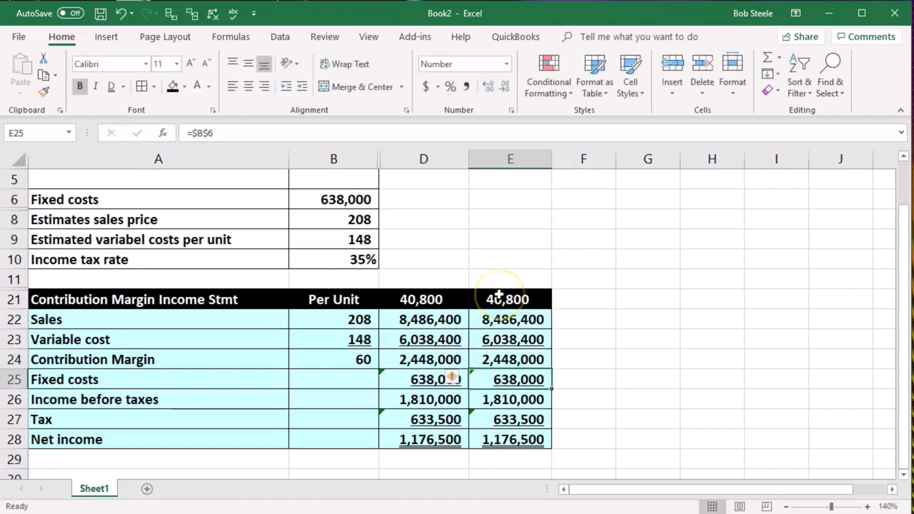
# Examine the cell references in the copied Fixed costs, Income before taxes, Tax and Net income formulas in E25:E28
pyautogui.doubleClick(493, 378)
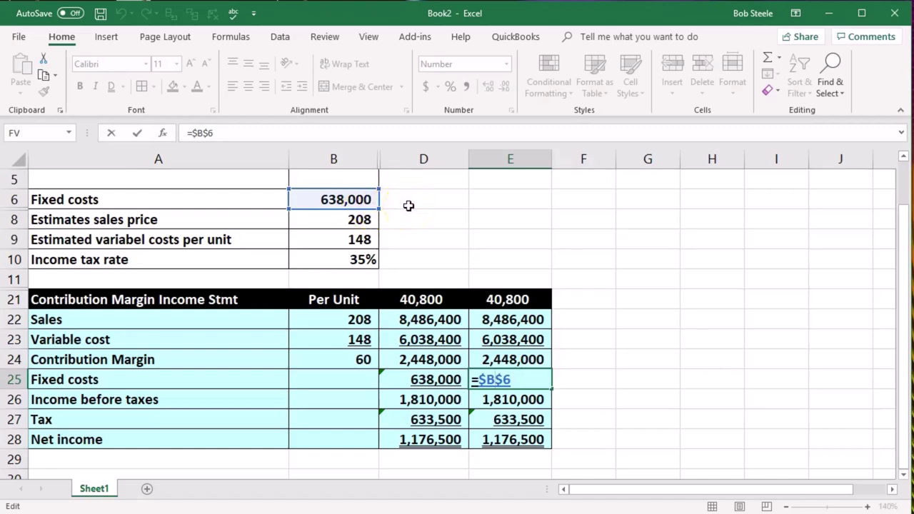
pyautogui.press('Return')
pyautogui.write('=')
pyautogui.click(515, 359)
pyautogui.write('-')
pyautogui.click(519, 379)
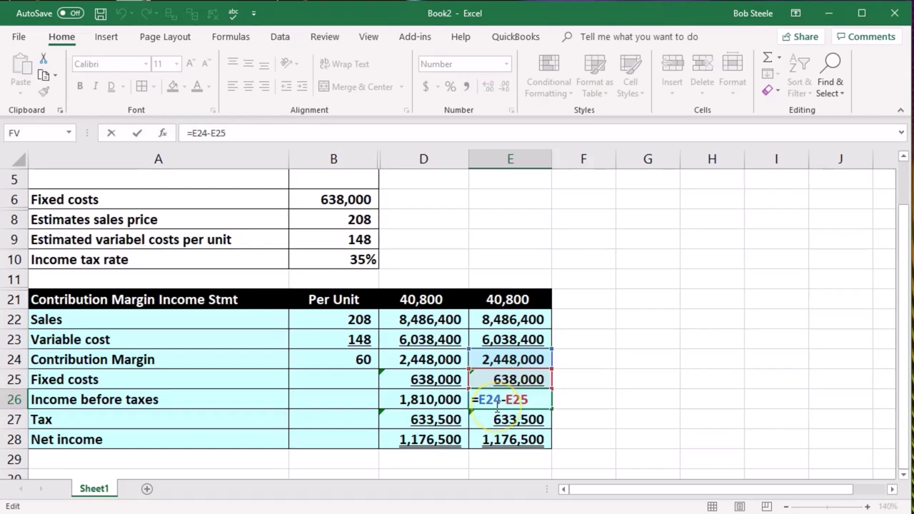
pyautogui.press('Return')
pyautogui.doubleClick(525, 420)
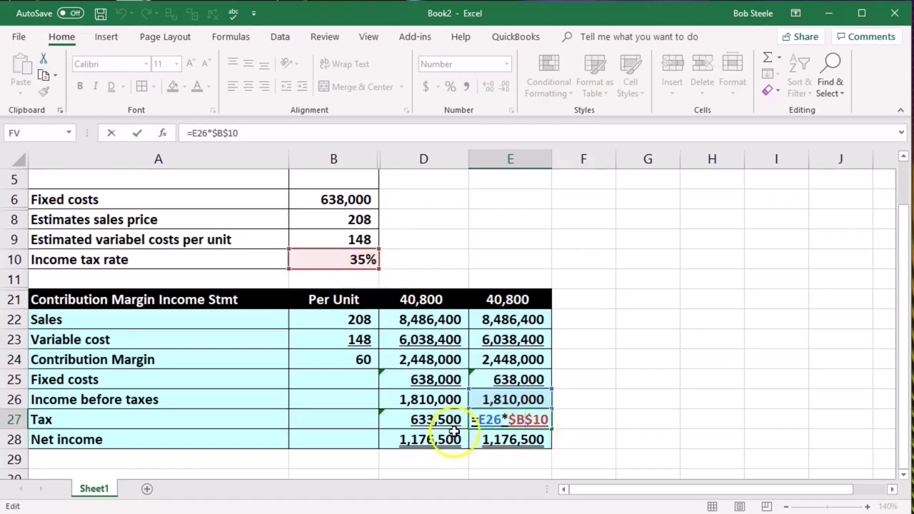
pyautogui.press('Return')
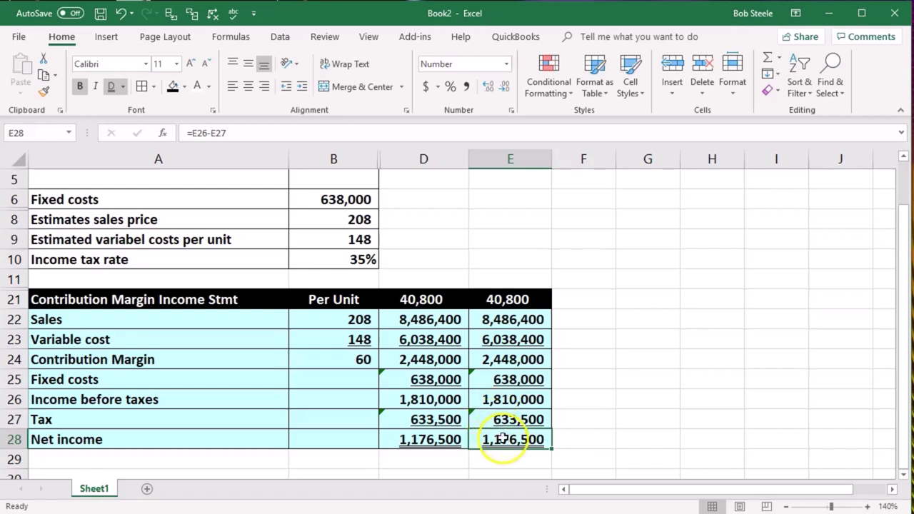
pyautogui.doubleClick(502, 445)
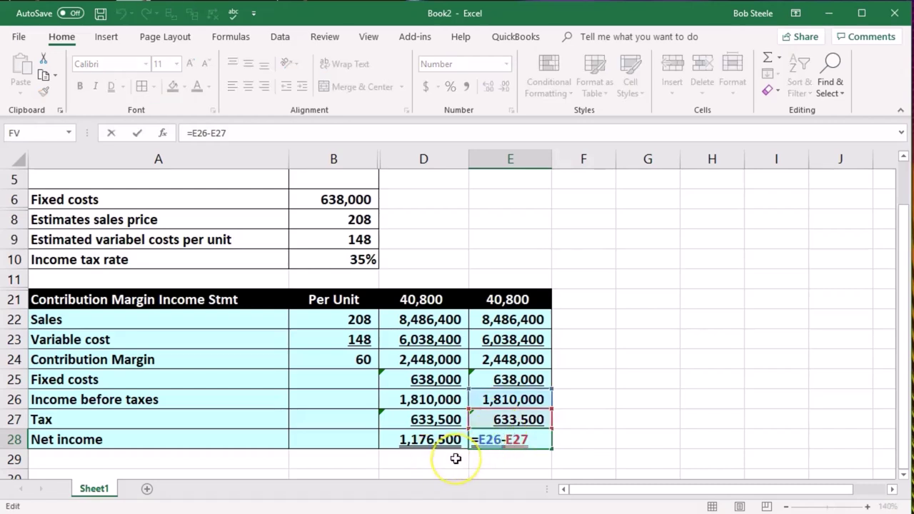
pyautogui.press('Return')
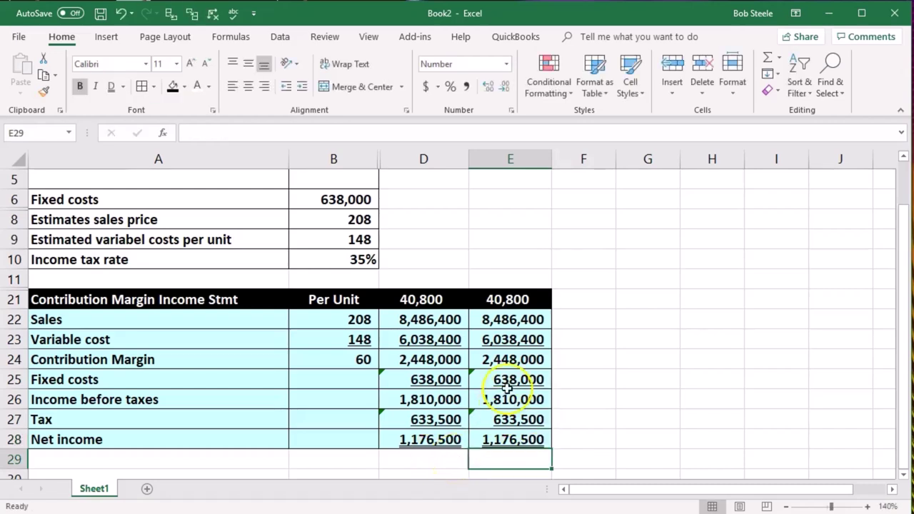
pyautogui.click(494, 295)
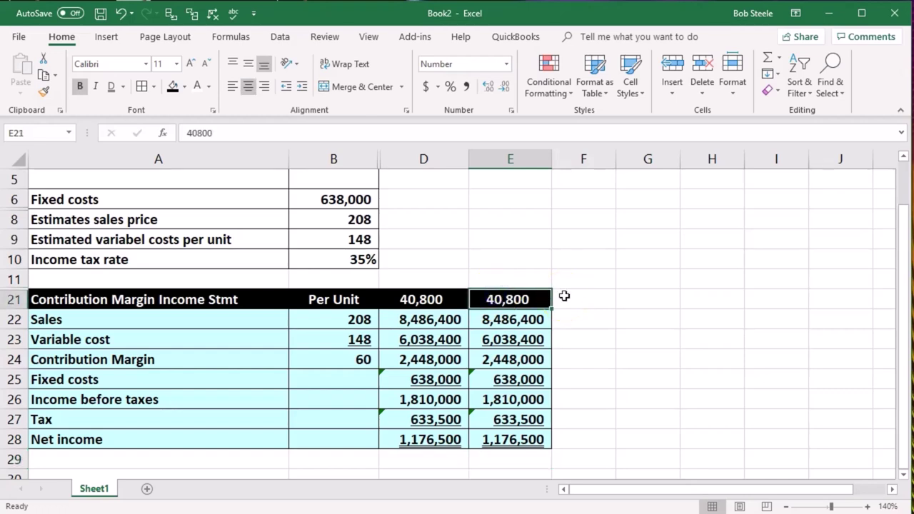
# Set the unit heading in E21 to 20,000 and compare the Net income cells D28 and E28
pyautogui.write('20000')
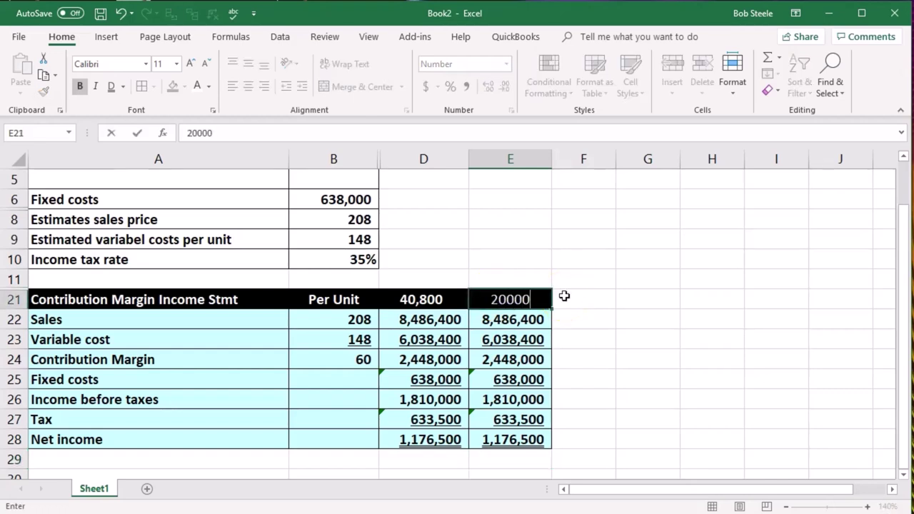
pyautogui.press('Return')
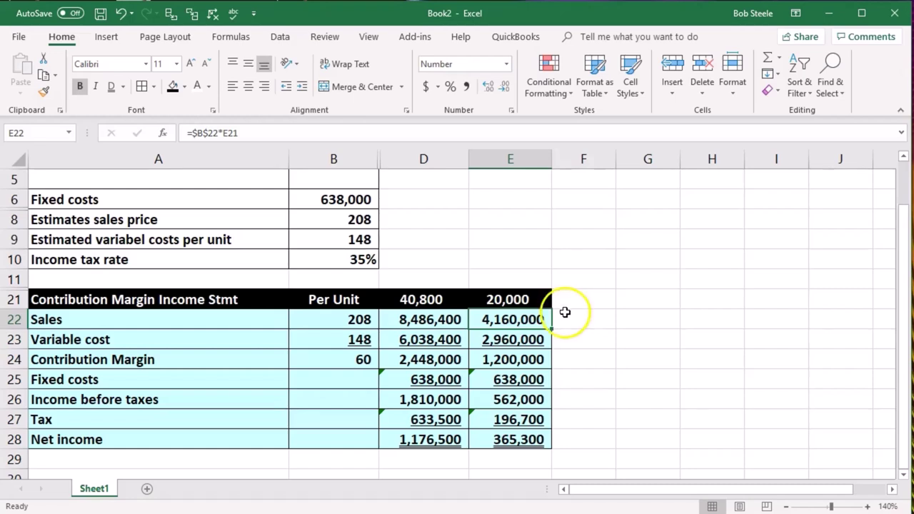
pyautogui.click(428, 437)
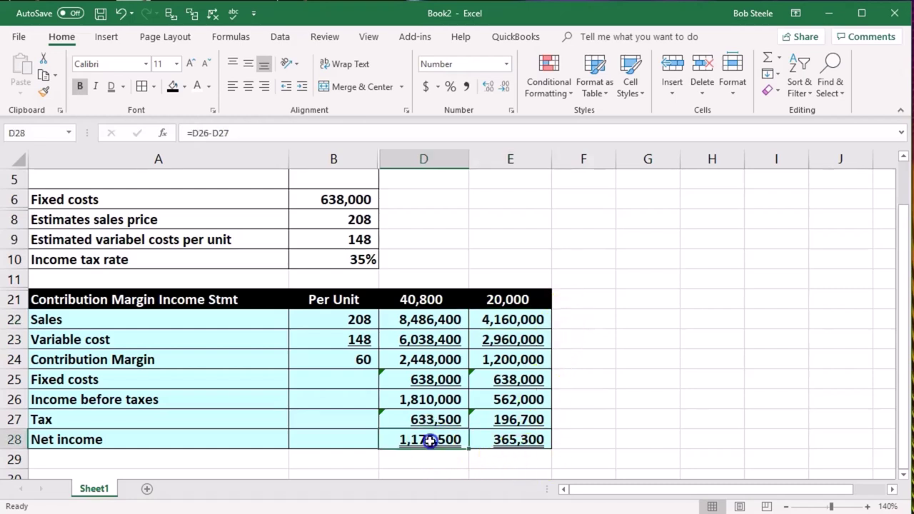
pyautogui.press('Right')
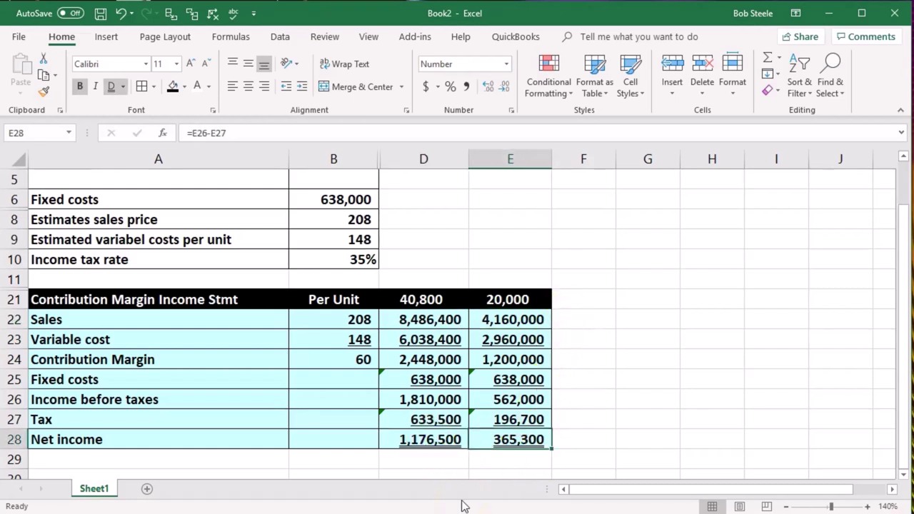
# Examine the cell references behind the Sales and Variable cost figures in E22 and E23
pyautogui.doubleClick(496, 321)
pyautogui.press('Return')
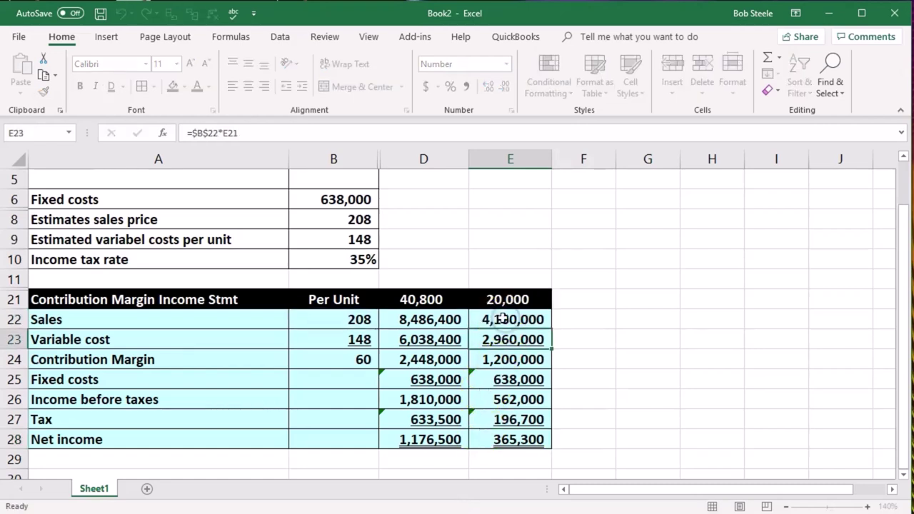
pyautogui.doubleClick(493, 332)
pyautogui.press('Return')
pyautogui.write('.')
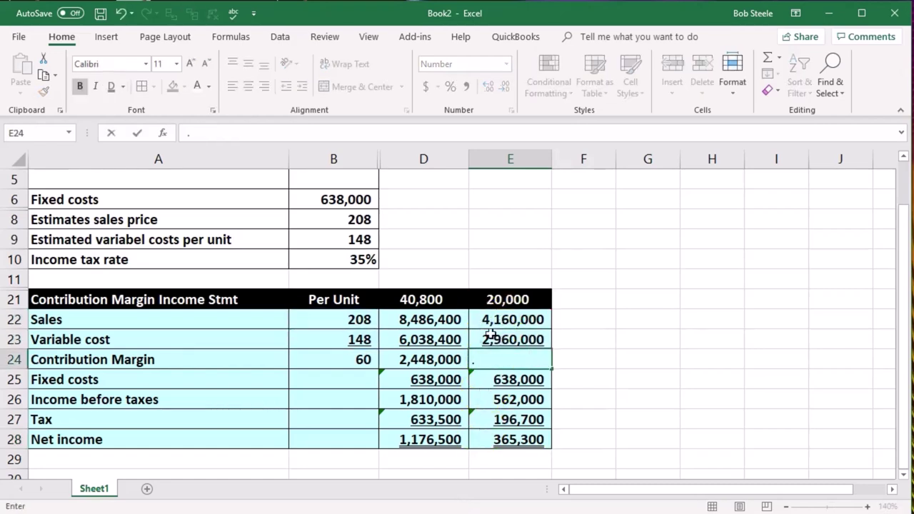
pyautogui.press('Return')
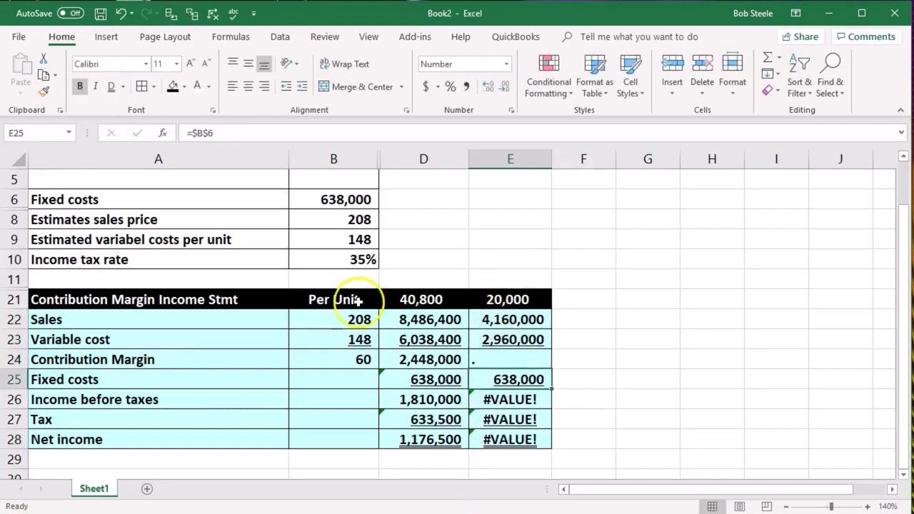
pyautogui.click(121, 14)
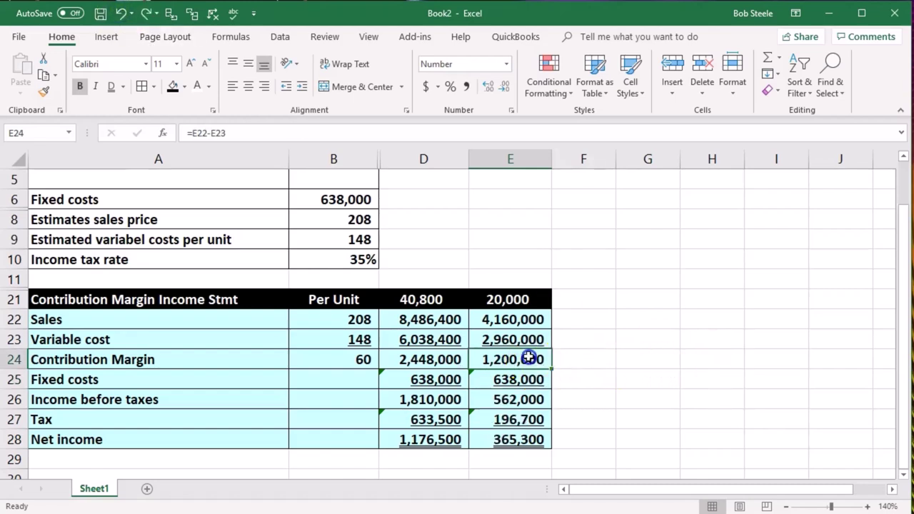
# Fill the income statement column E21:E28 across through column J and widen columns E to J to fit the figures
pyautogui.moveTo(518, 294); pyautogui.dragTo(846, 455)
pyautogui.moveTo(810, 154); pyautogui.dragTo(822, 155)
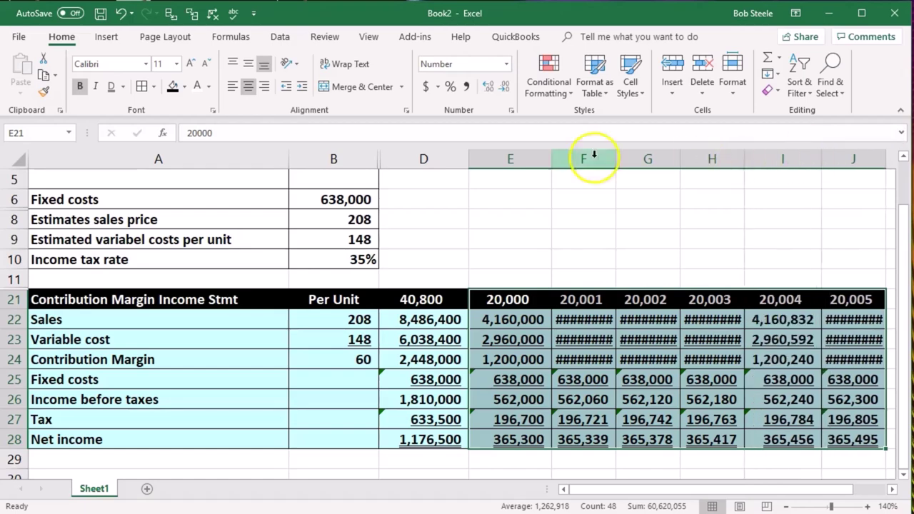
pyautogui.moveTo(514, 157); pyautogui.dragTo(829, 155)
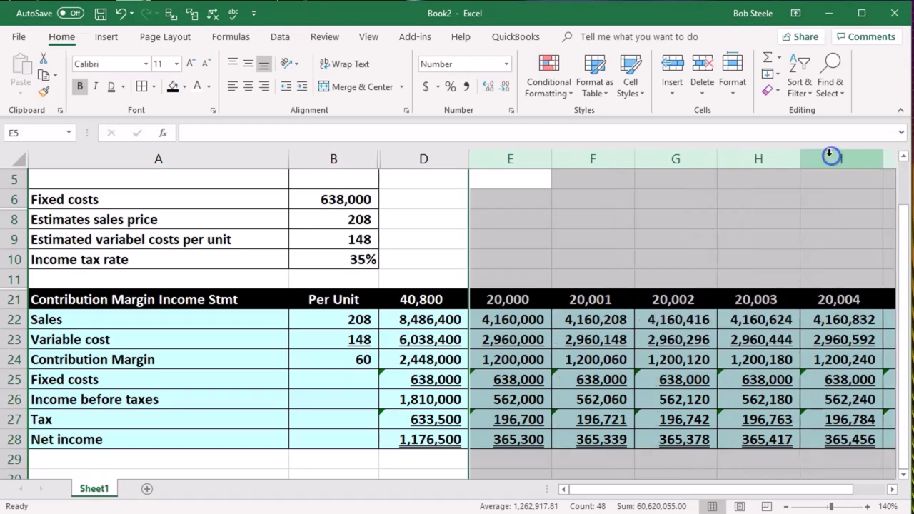
# Set the unit headings in F21:J21 to 30,000, 40,000, 50,000, 60,000 and 70,000
pyautogui.click(592, 321)
pyautogui.click(588, 303)
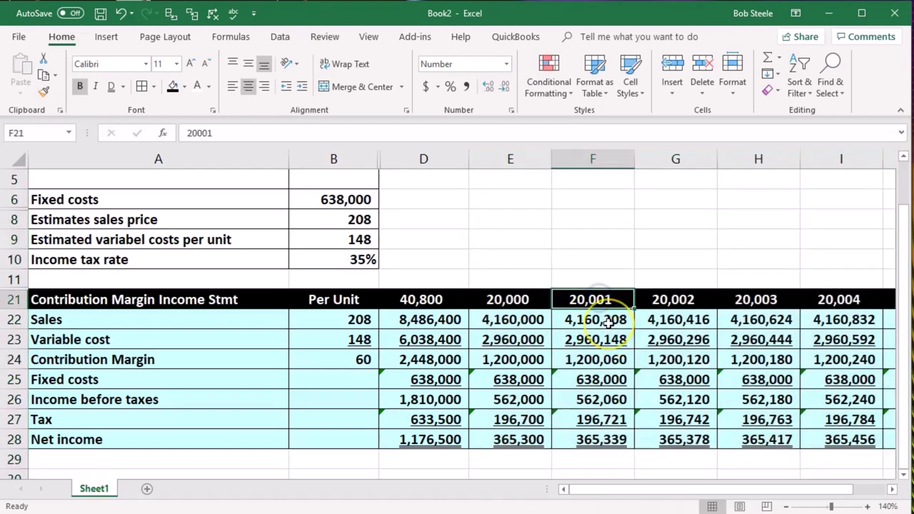
pyautogui.write('30000')
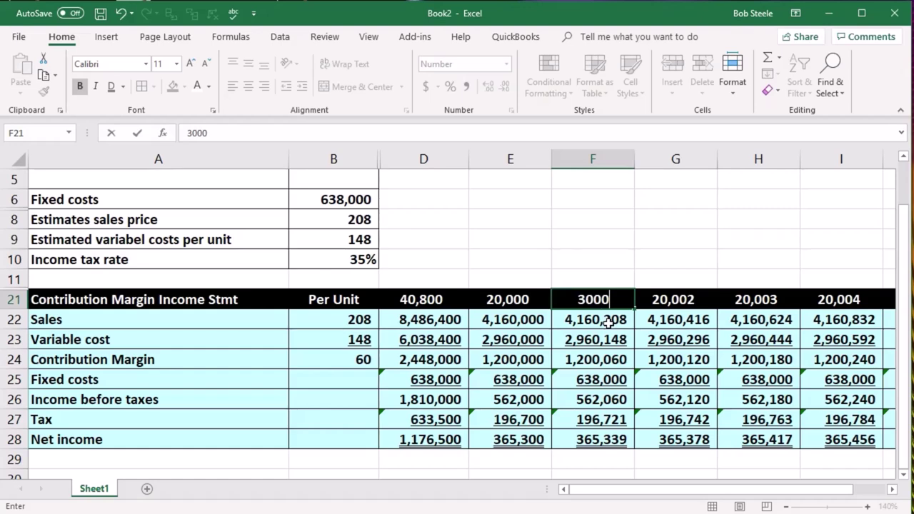
pyautogui.press('Tab')
pyautogui.write('40000')
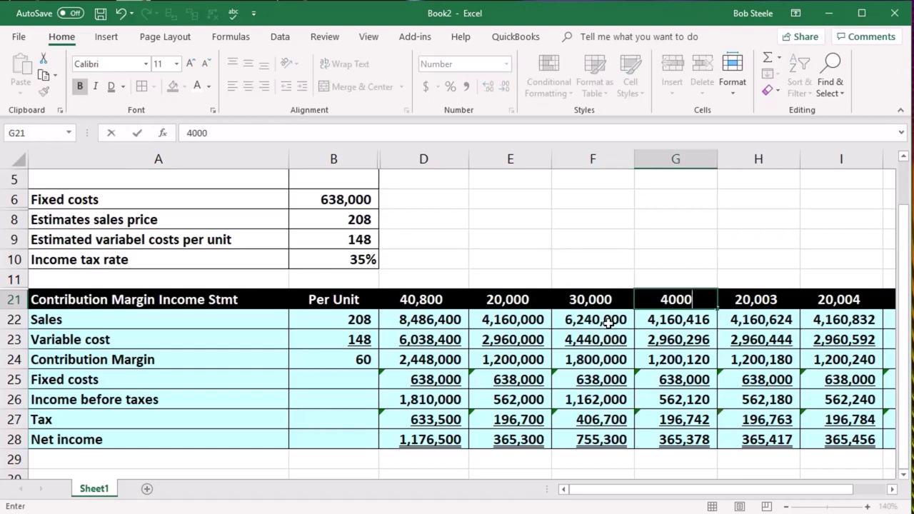
pyautogui.press('Tab')
pyautogui.write('50000')
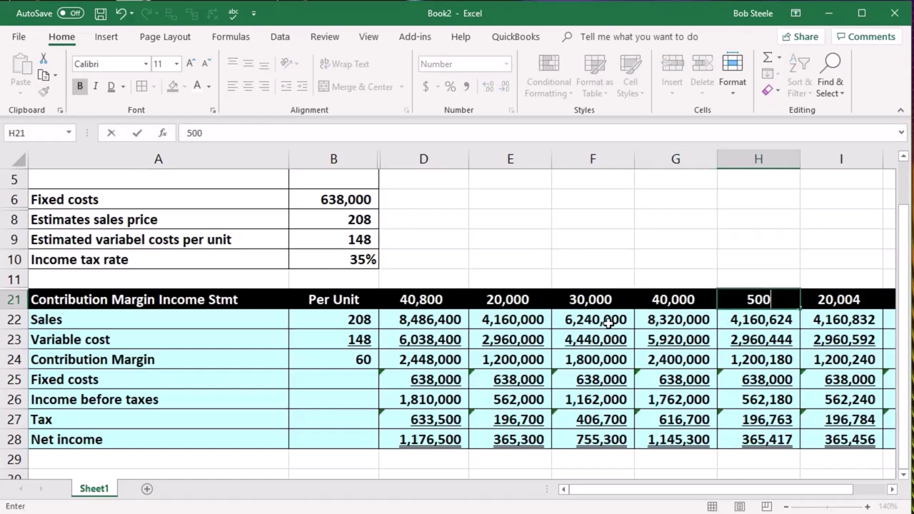
pyautogui.press('Tab')
pyautogui.write('60,000')
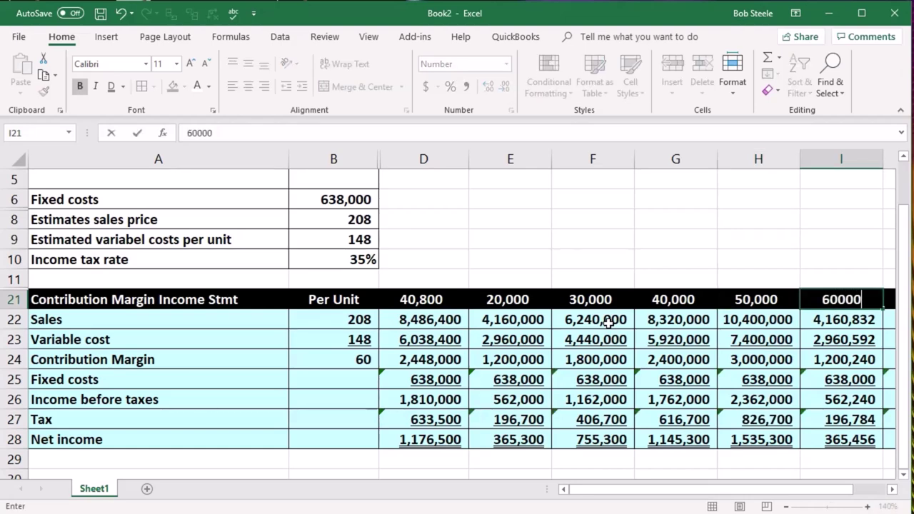
pyautogui.press('Tab')
pyautogui.write('70,000')
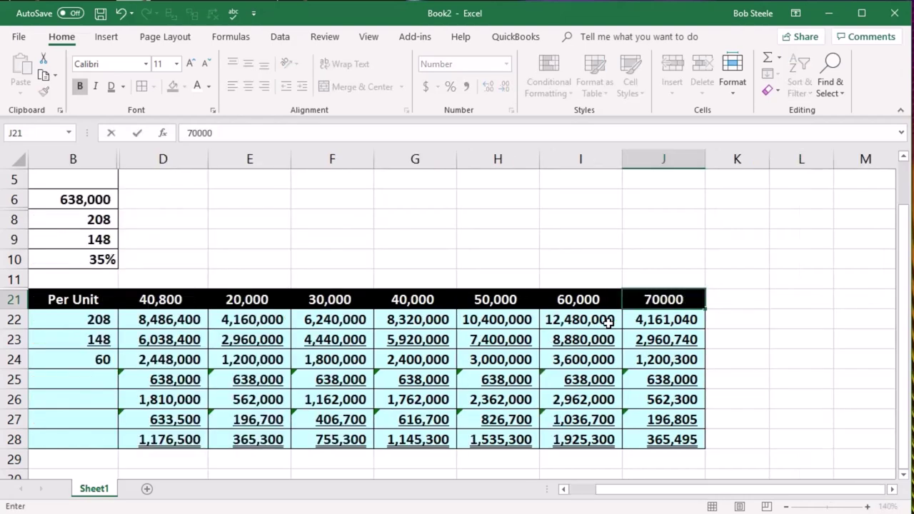
pyautogui.press('Return')
# Compare the Net income in row 28 across all the unit volumes in columns D to J
pyautogui.press('Down')
pyautogui.press('Down')
pyautogui.press('Down')
pyautogui.press('Down')
pyautogui.press('Down')
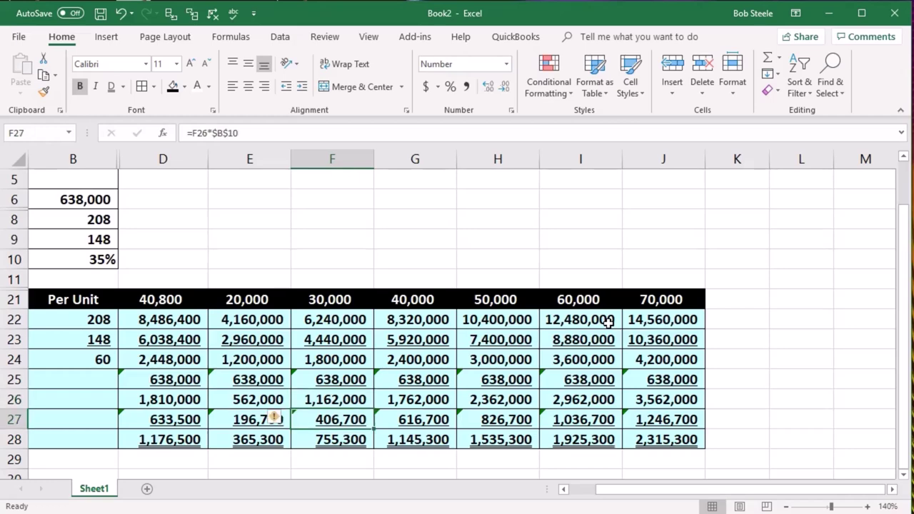
pyautogui.click(167, 298)
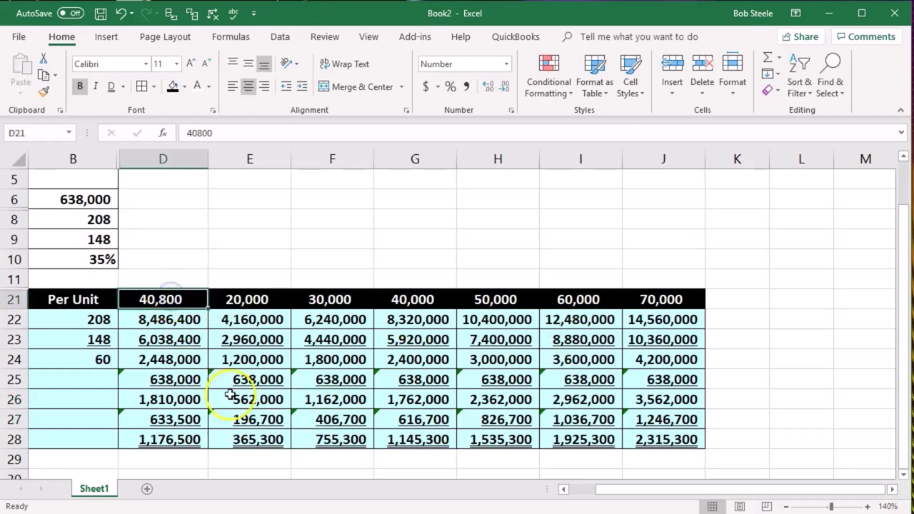
pyautogui.click(241, 433)
pyautogui.press('Right')
pyautogui.press('Right')
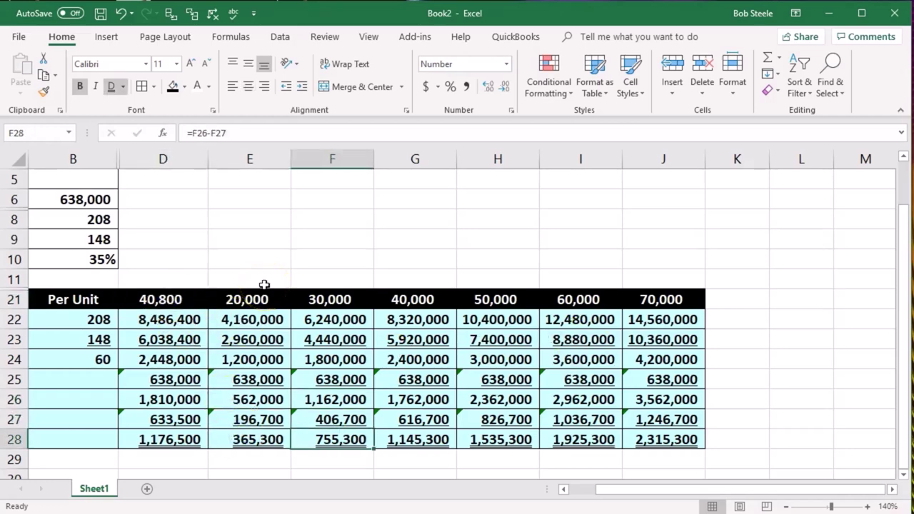
pyautogui.press('Right')
pyautogui.press('Right')
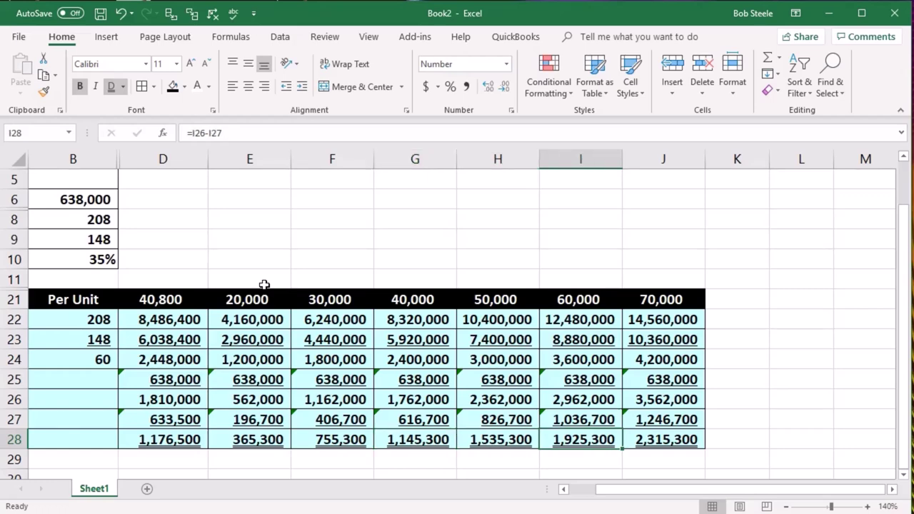
pyautogui.press('Right')
pyautogui.press('Left')
pyautogui.press('Left')
pyautogui.press('Left')
pyautogui.press('Left')
pyautogui.press('Left')
pyautogui.press('Left')
pyautogui.press('Left')
pyautogui.press('Left')
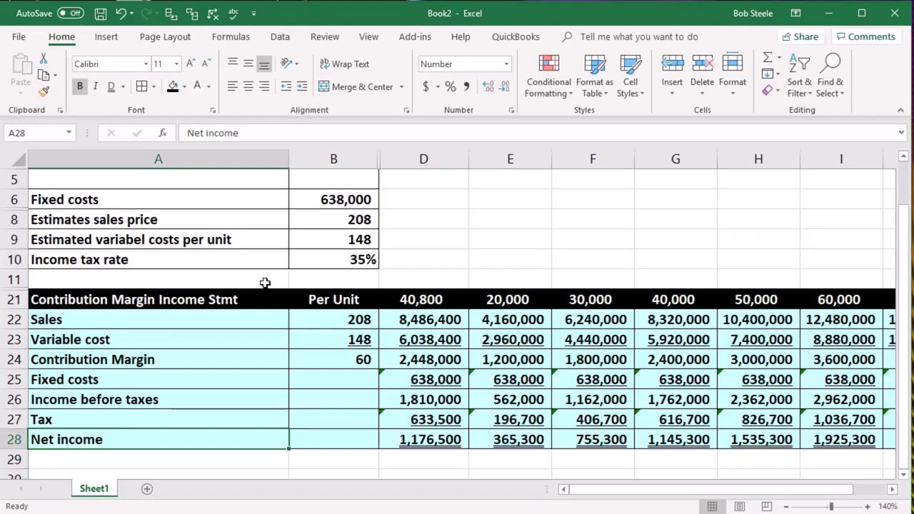
# Set the Fixed costs in B6 to 700,000
pyautogui.scroll(1, 265, 284)
pyautogui.click(315, 261)
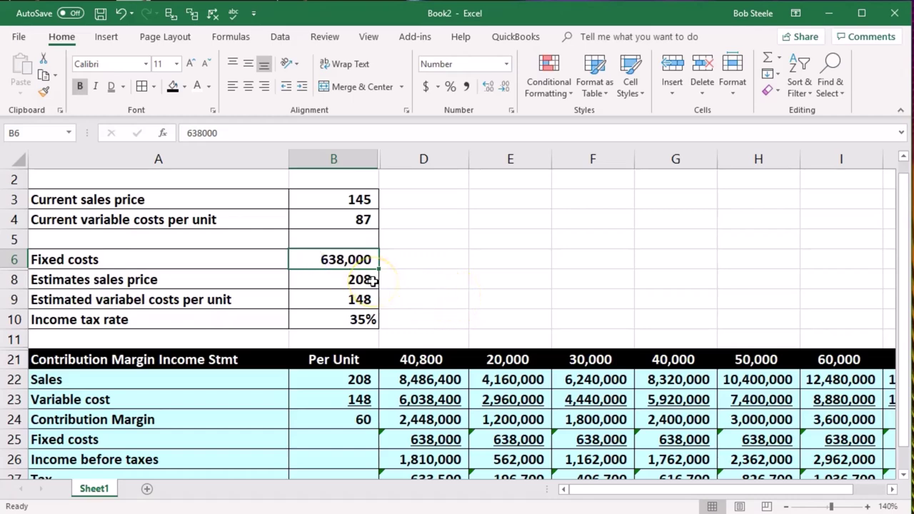
pyautogui.click(432, 361)
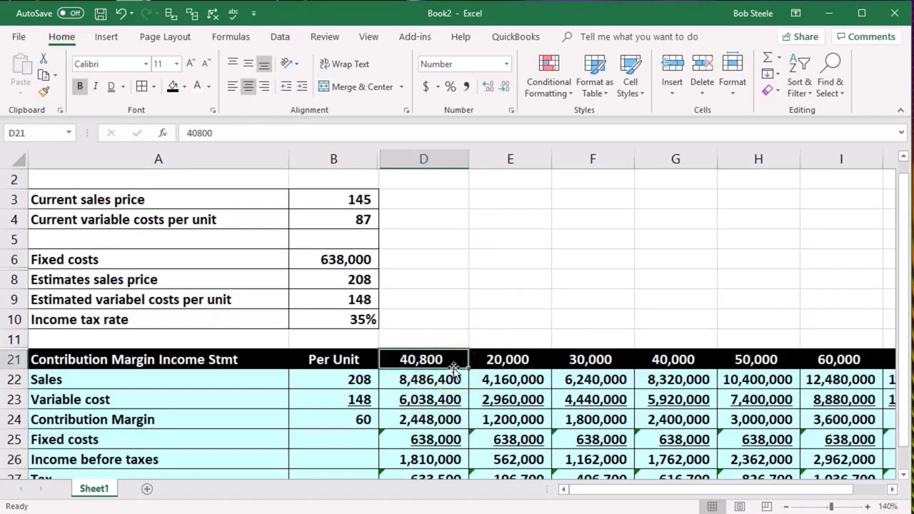
pyautogui.click(361, 260)
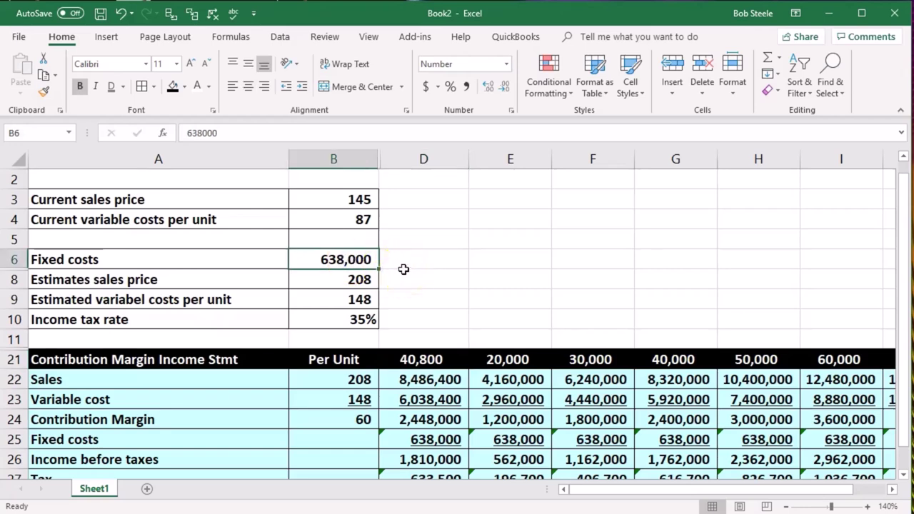
pyautogui.write('7')
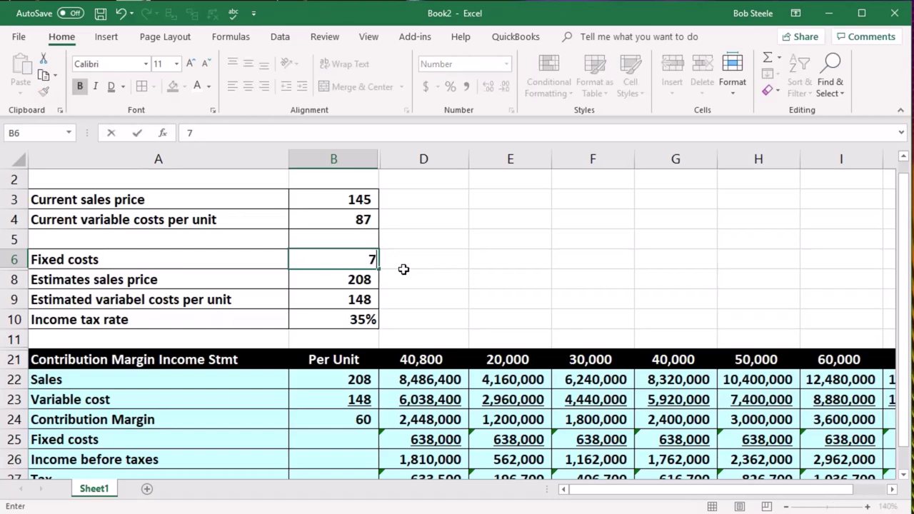
pyautogui.write('00,000')
pyautogui.press('Return')
# Examine how the changed fixed costs carry through row 25 to Net income at the different unit volumes
pyautogui.scroll(-1, 404, 268)
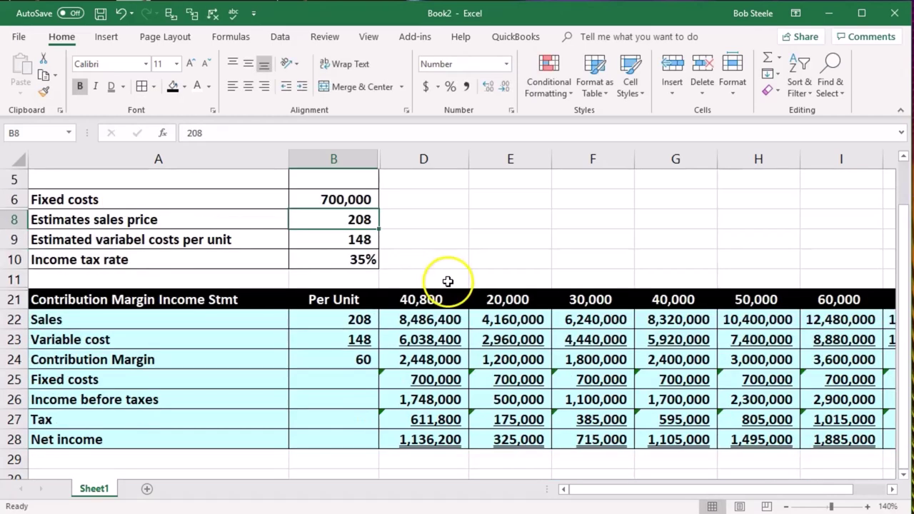
pyautogui.click(449, 380)
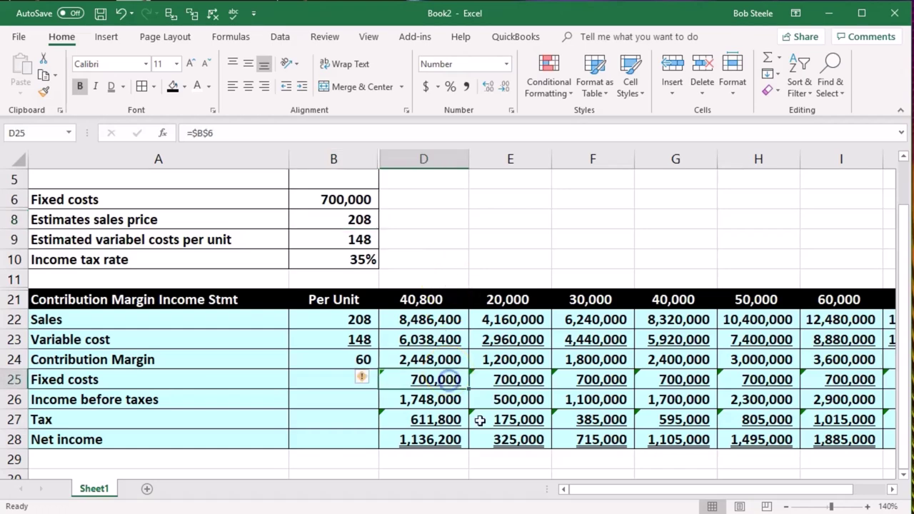
pyautogui.scroll(1, 480, 421)
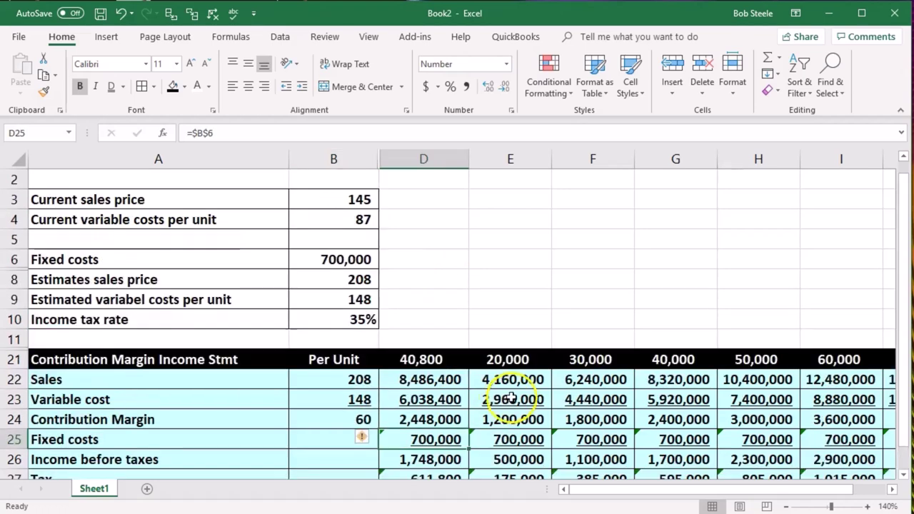
pyautogui.click(674, 358)
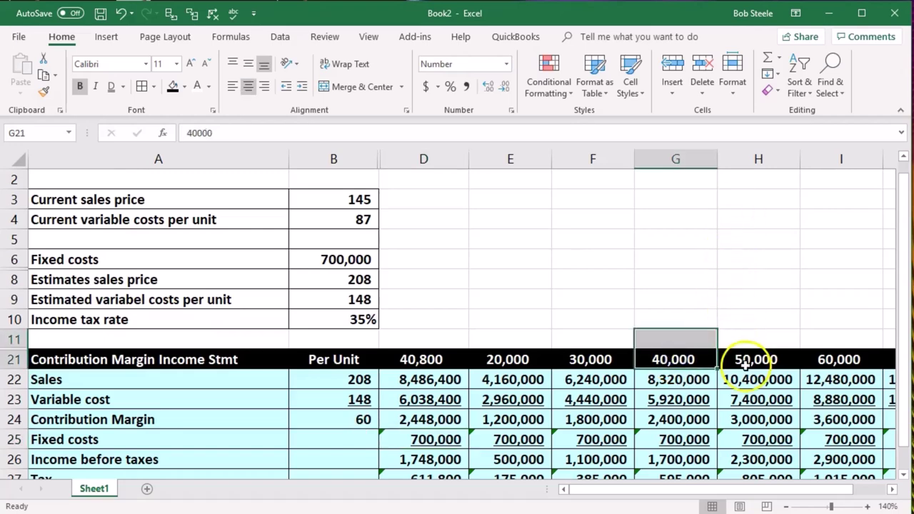
pyautogui.click(818, 360)
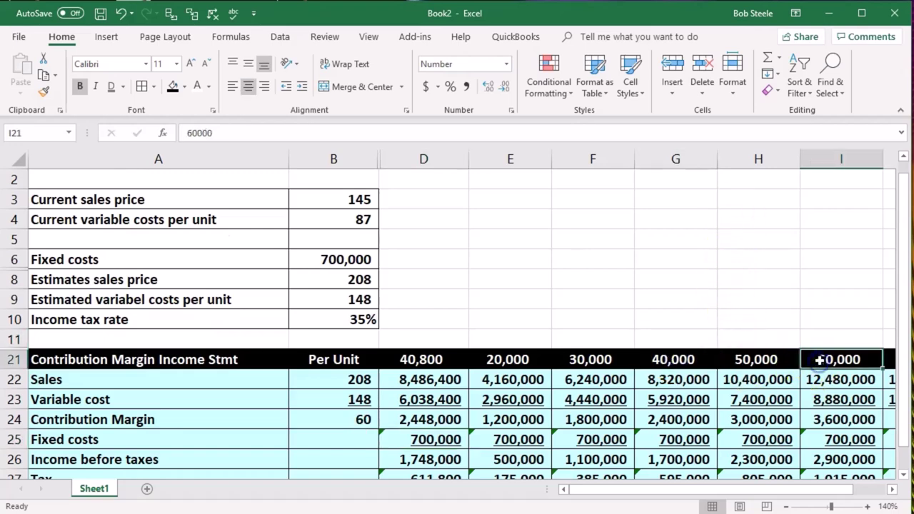
pyautogui.scroll(-1, 828, 421)
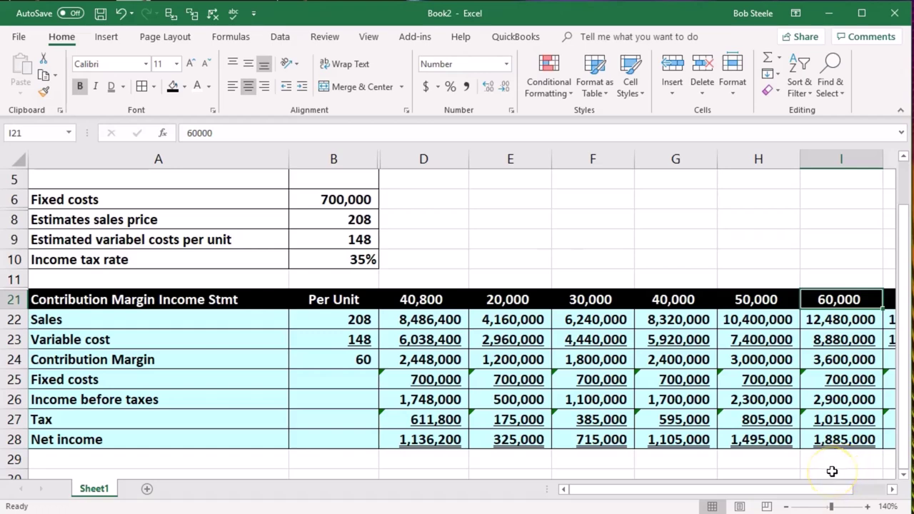
pyautogui.scroll(1, 832, 472)
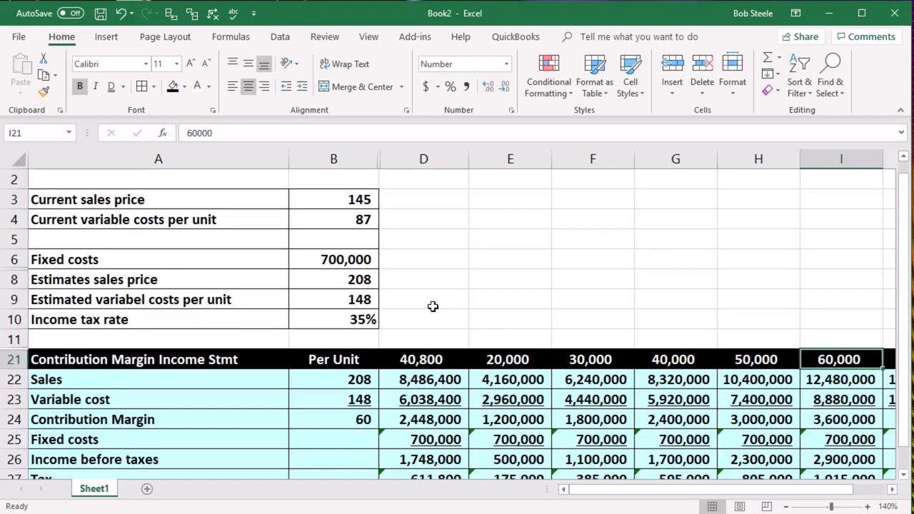
pyautogui.scroll(-1, 433, 305)
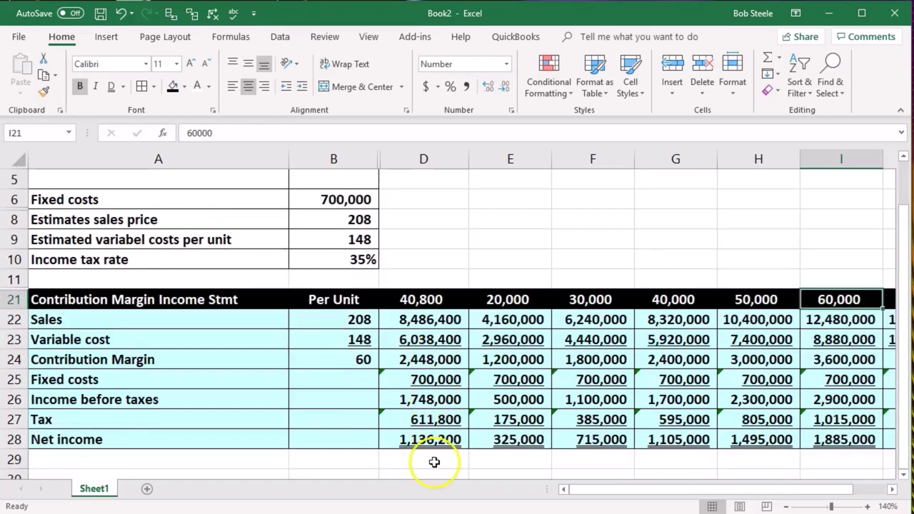
pyautogui.click(442, 441)
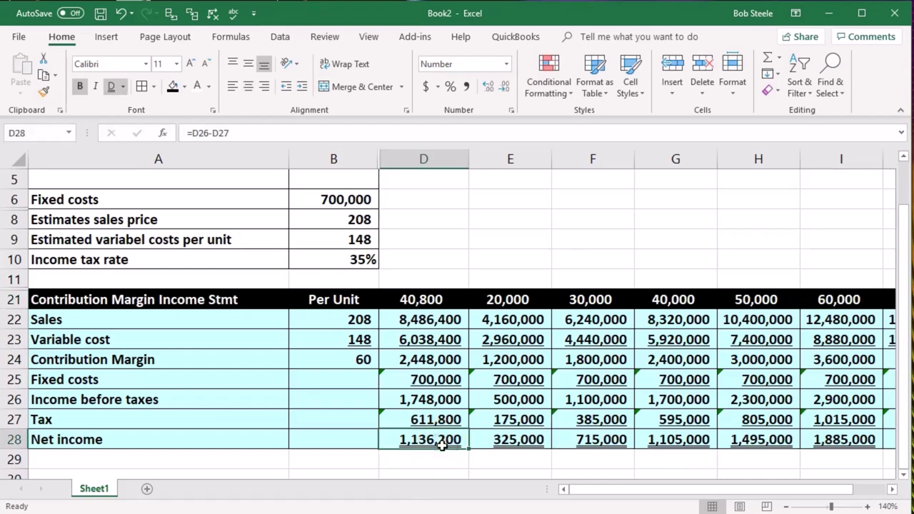